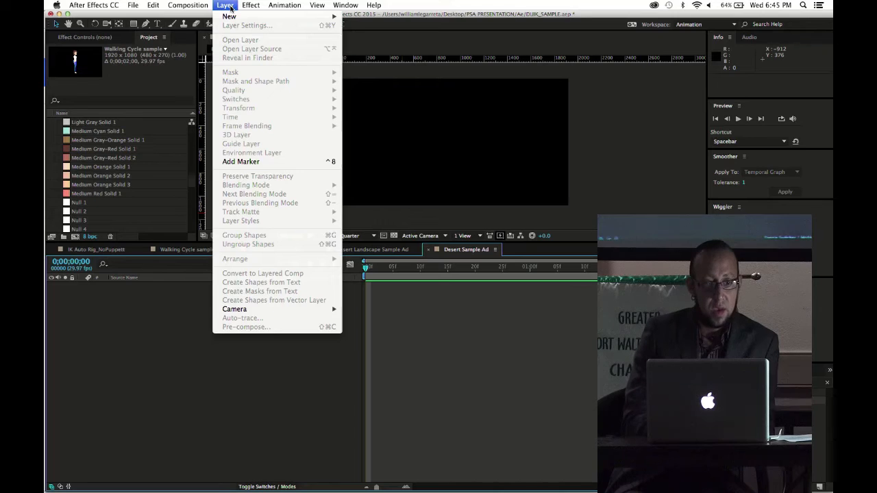
Step: Create a light cyan solid (RGB 183, 235, 251) at 1920 x 1080 px as the sky background
mouse_move(225, 6)
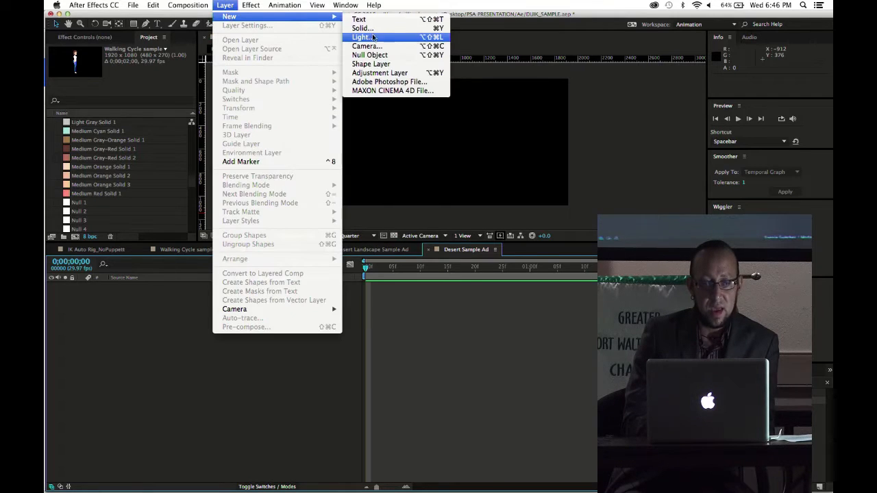
left_click(373, 28)
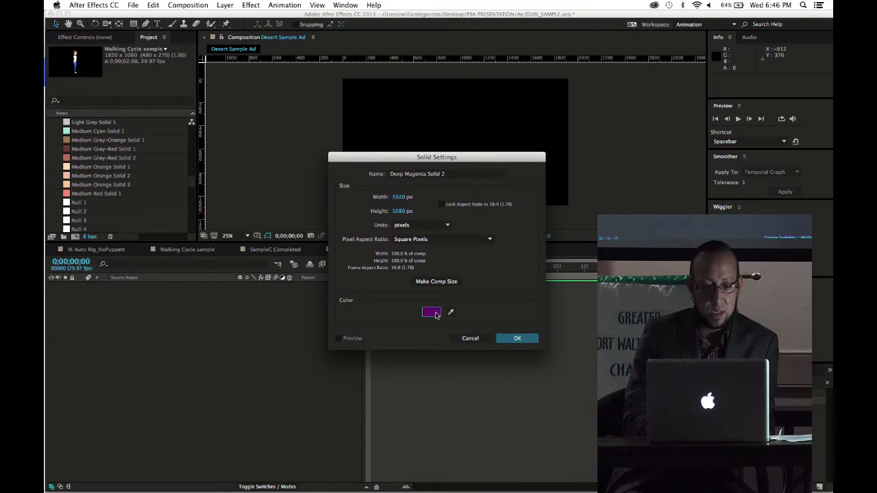
left_click(432, 313)
left_click(205, 259)
left_click(114, 213)
left_click(280, 205)
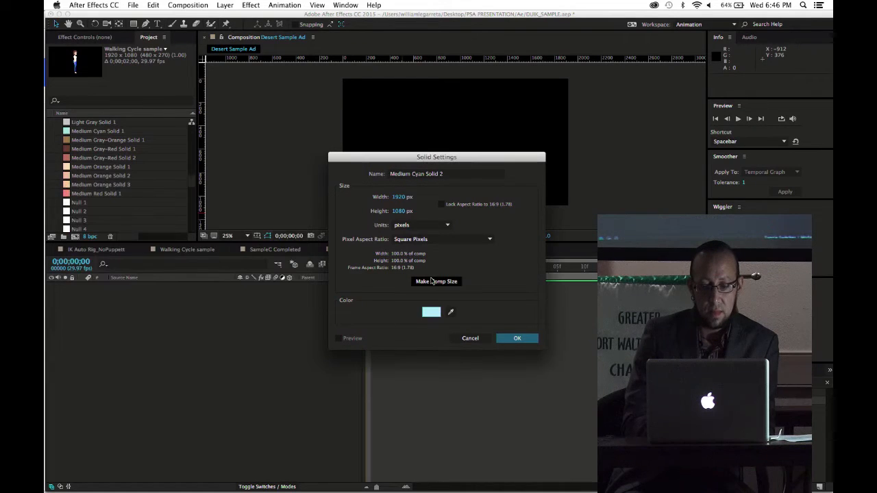
left_click(515, 338)
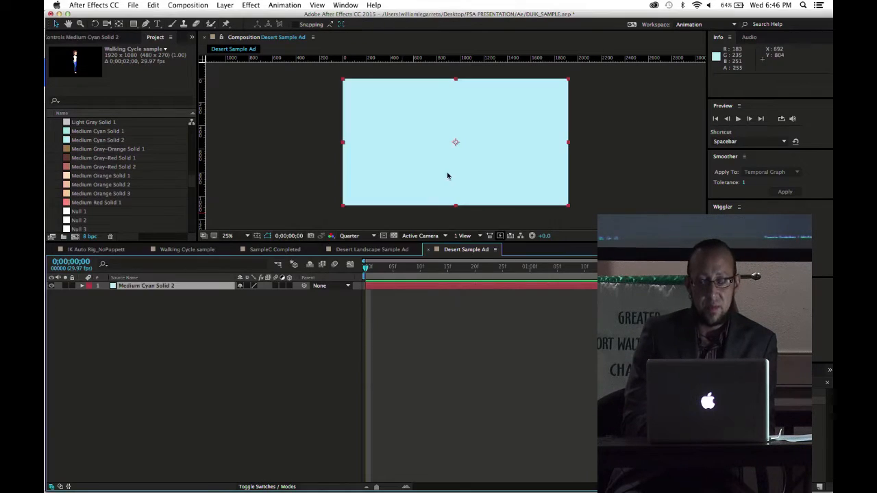
Step: Create a dark brown solid (712F04) at comp size and move it straight down to about 960, 1332 as a ground strip
left_click(225, 6)
mouse_move(230, 15)
left_click(370, 25)
left_click(431, 311)
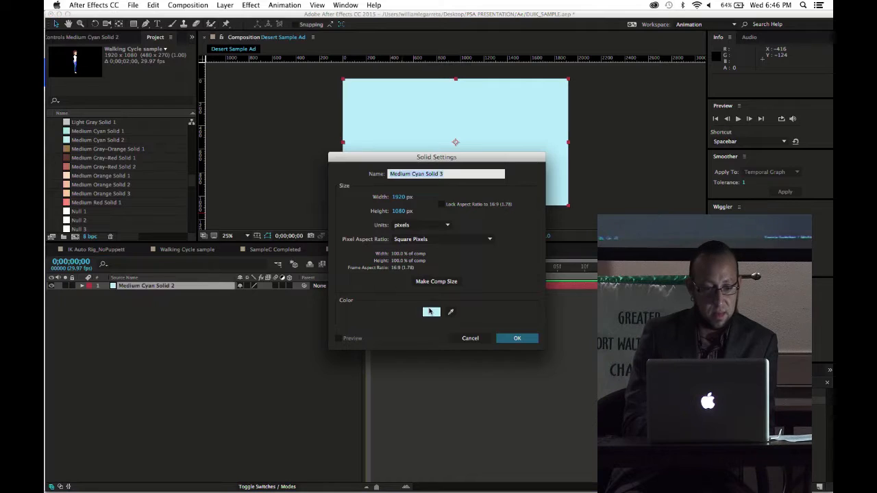
left_click(211, 314)
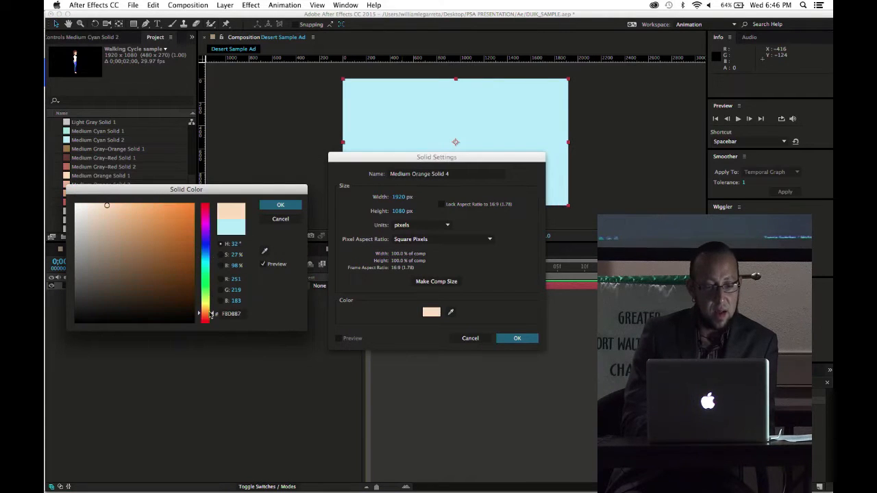
left_click(182, 246)
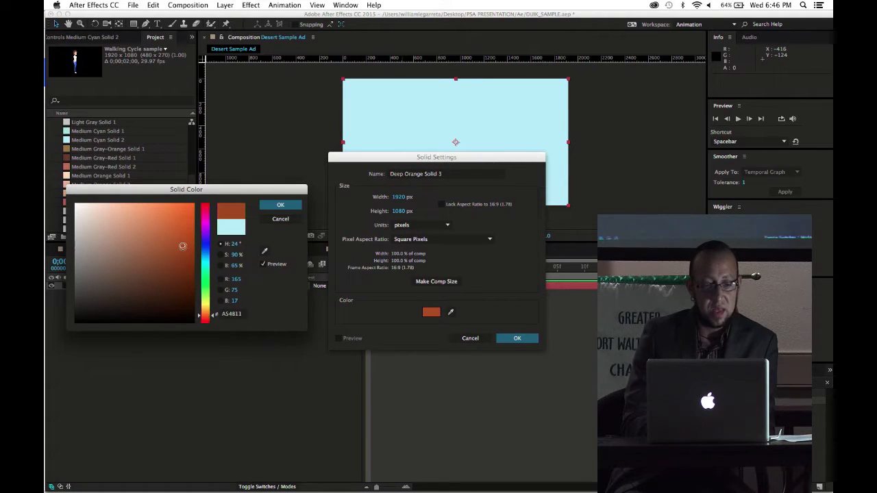
left_click(190, 270)
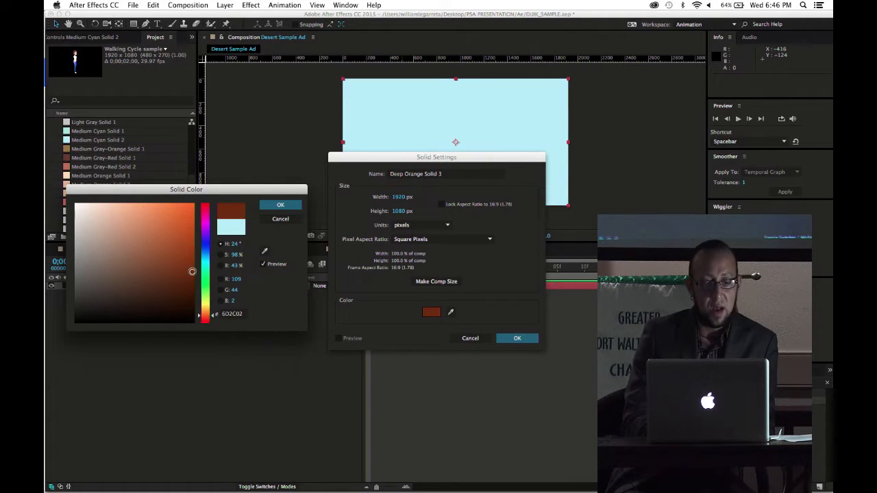
left_click(282, 204)
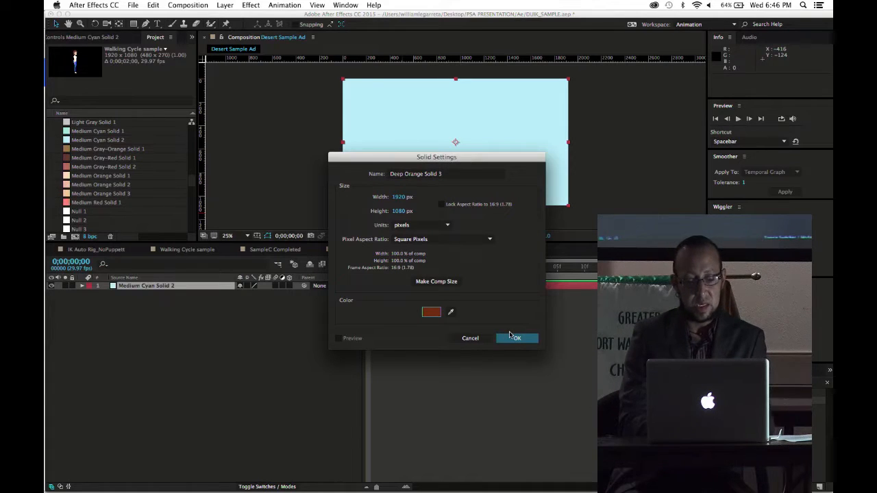
left_click(513, 338)
left_click_drag(412, 146, 414, 244)
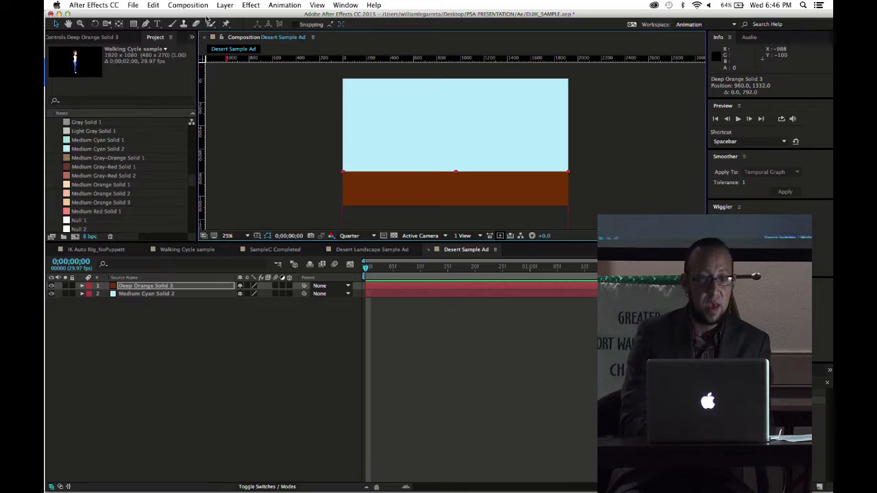
Step: Create a golden orange solid (RGB 255, 180, 0) at 1920 x 1080 px above the brown ground layer
left_click(226, 6)
mouse_move(275, 15)
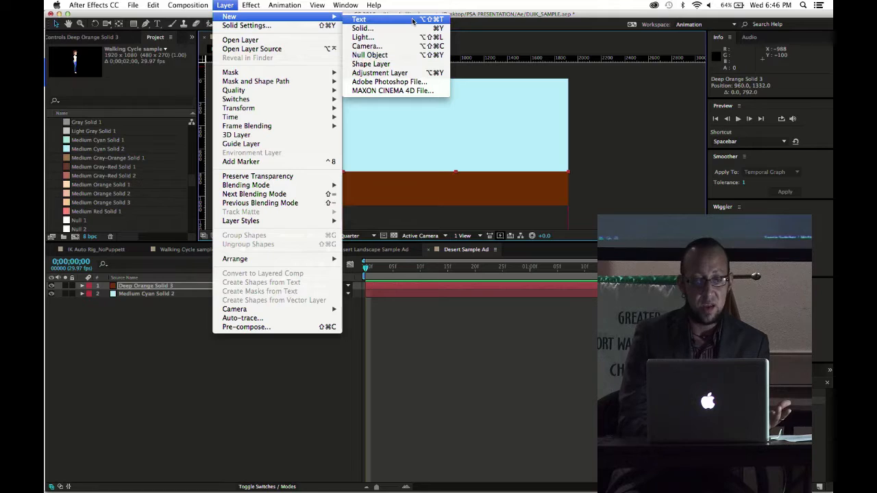
left_click(362, 28)
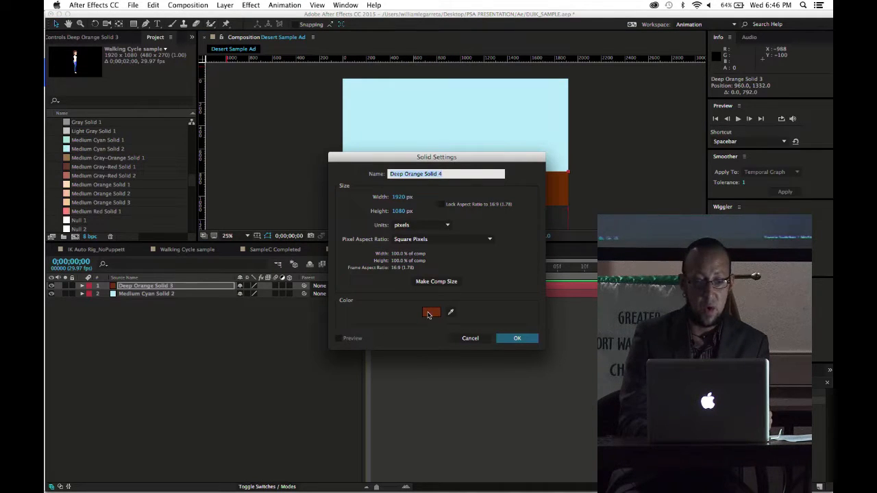
left_click(428, 314)
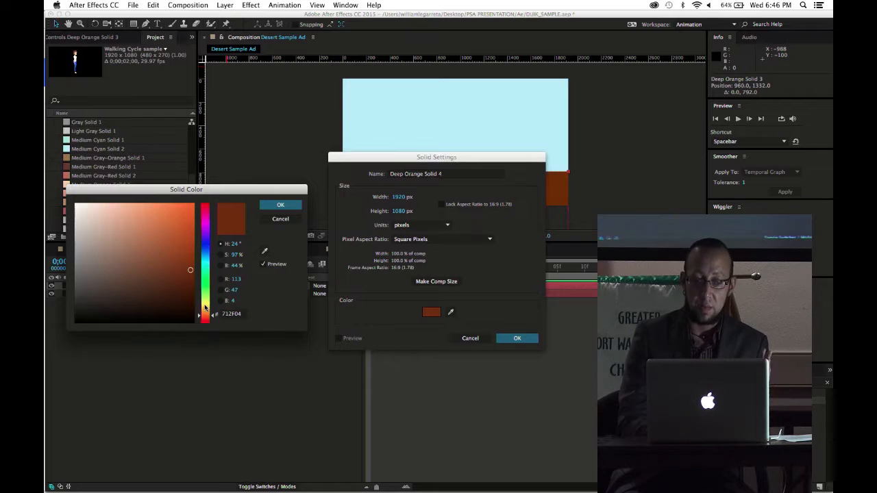
left_click_drag(203, 313, 204, 308)
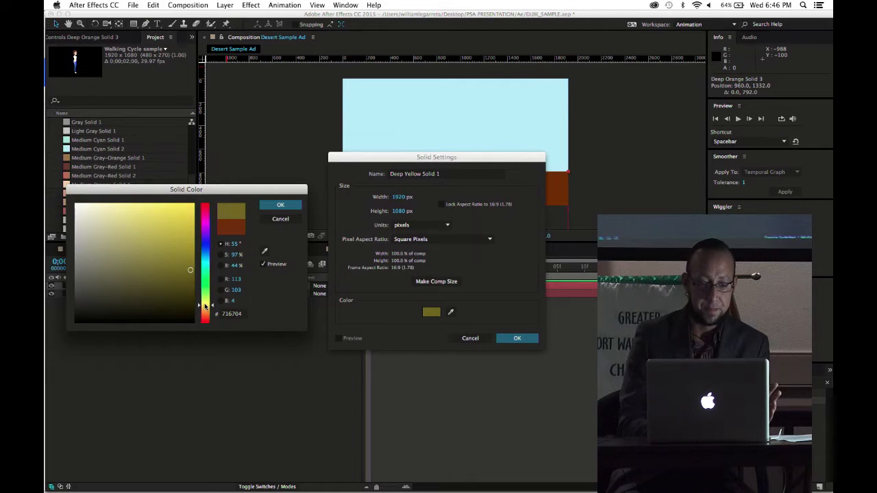
left_click_drag(205, 306, 205, 310)
left_click_drag(187, 216, 195, 202)
key("Return")
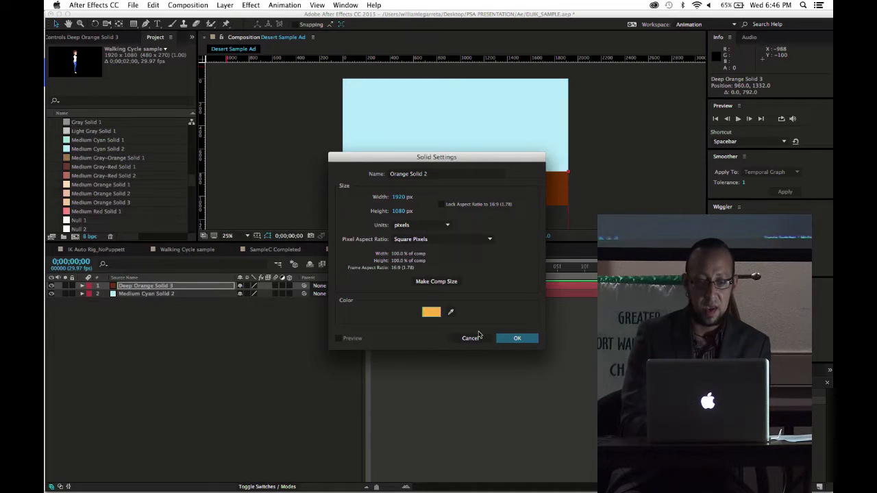
key("Return")
Step: With the Pen tool, start a mask on the orange solid outlining a rounded rock at the right, a valley and a wide flat mesa
left_click(145, 24)
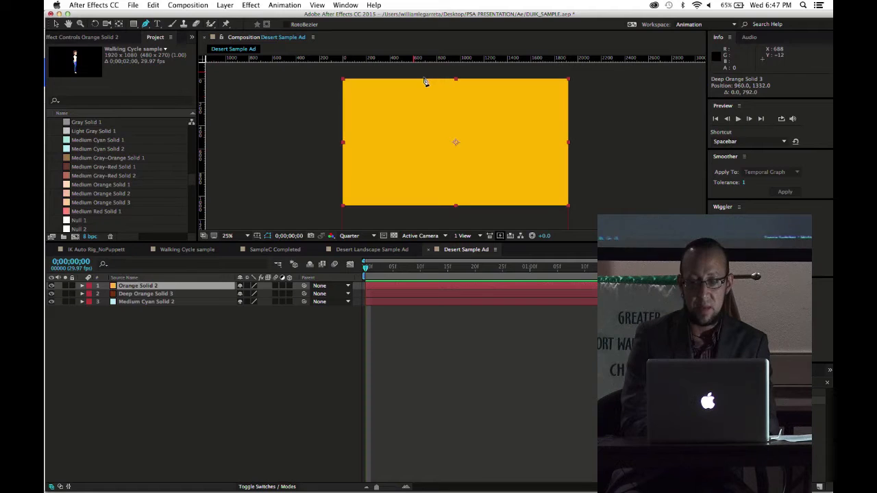
left_click(569, 165)
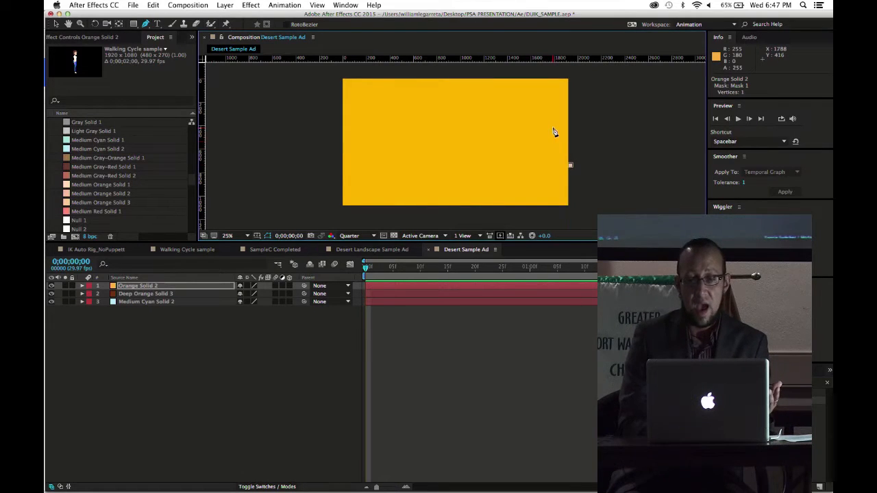
left_click_drag(554, 132, 554, 112)
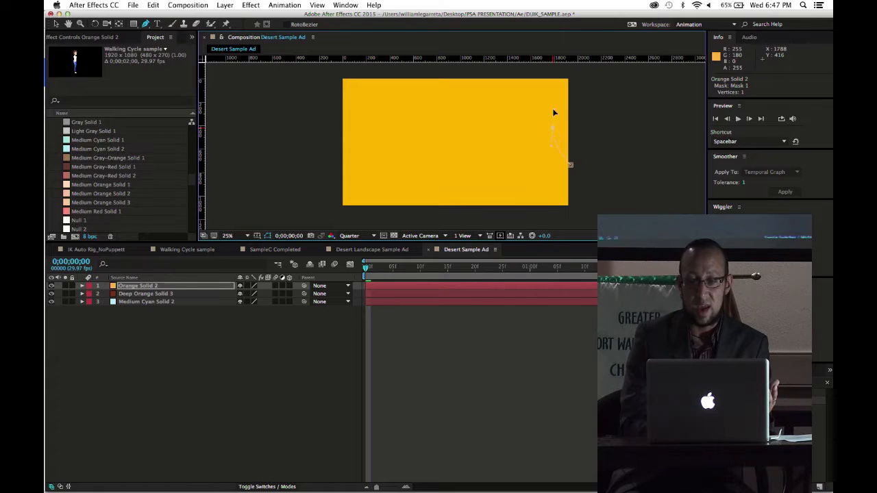
left_click(533, 129)
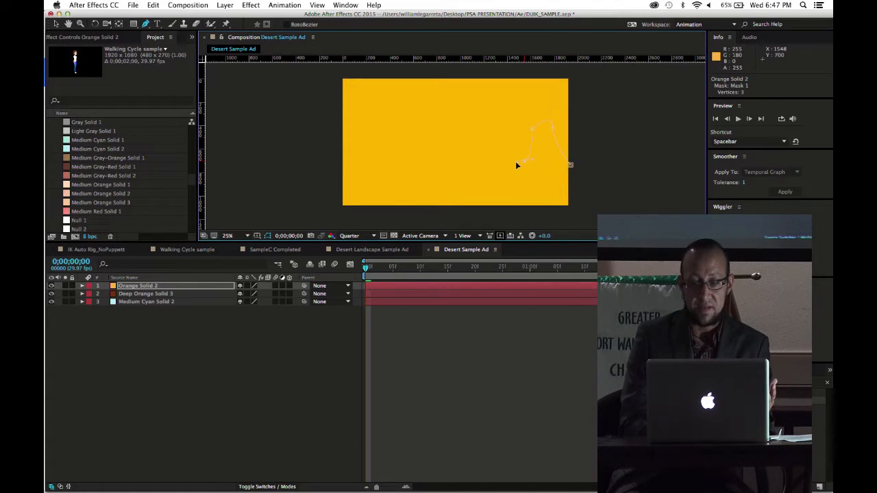
left_click(459, 153)
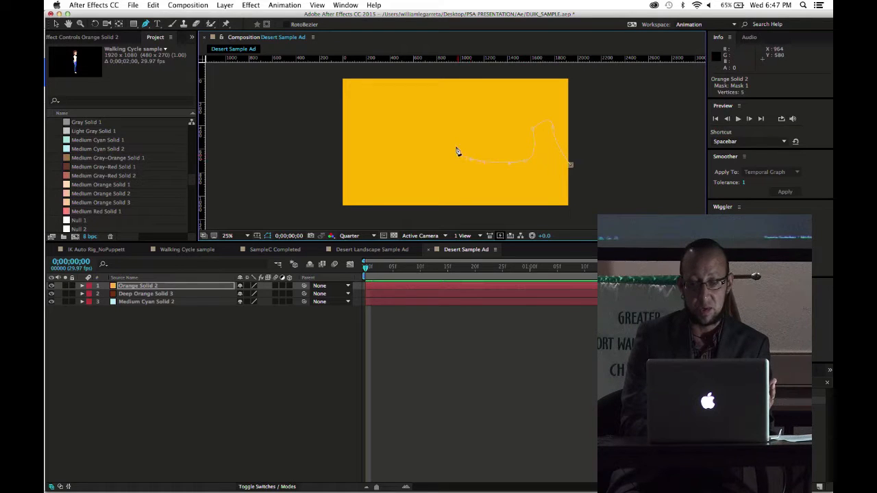
left_click(443, 119)
left_click(384, 118)
left_click(376, 156)
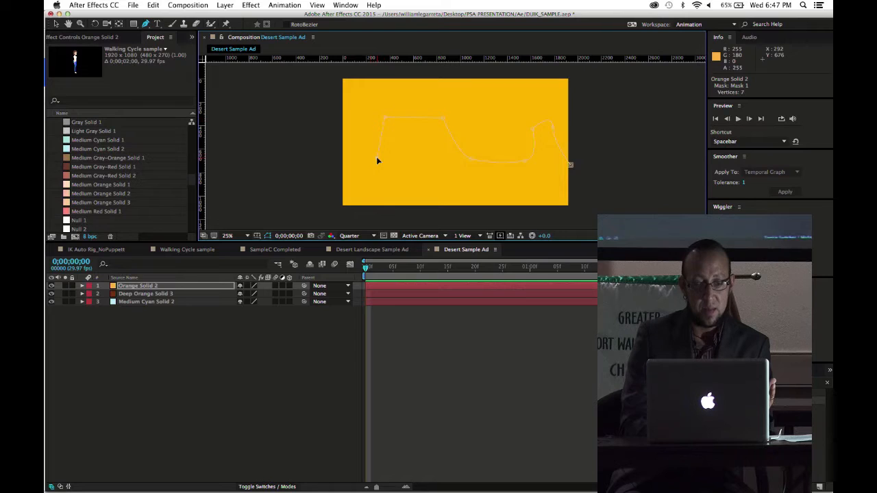
Step: Extend the mask outline with a narrow rock pillar at the left, then close the path around below the frame
left_click(371, 153)
left_click(372, 117)
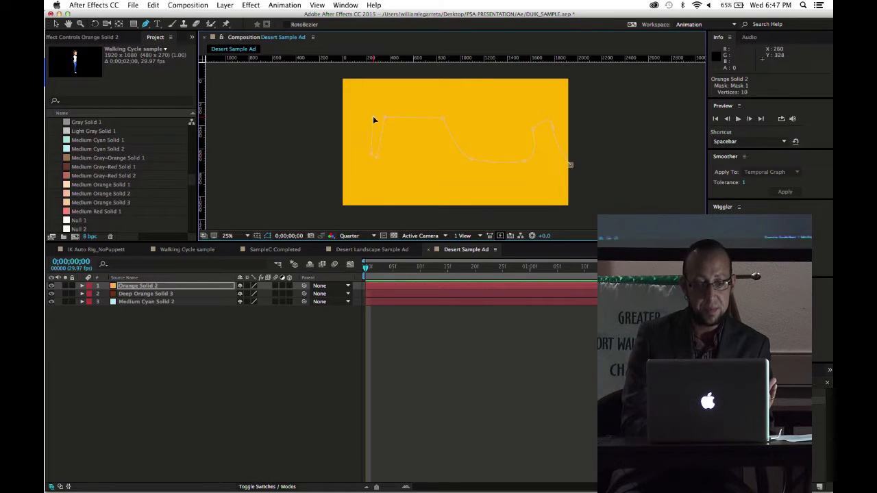
left_click(363, 121)
left_click(359, 154)
left_click(326, 172)
left_click(325, 226)
left_click(573, 220)
left_click(569, 166)
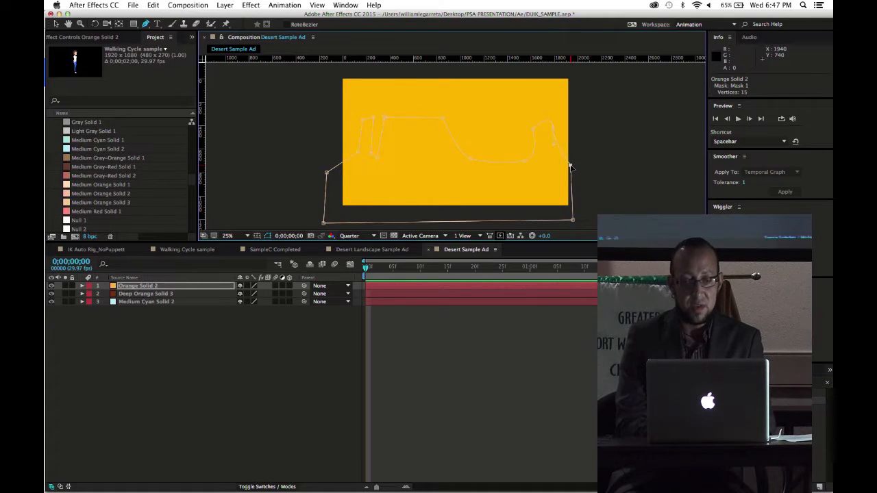
Step: Activate the Convert Vertex tool for editing the points of the orange layer's mask
key("period")
left_click_drag(575, 130, 486, 151)
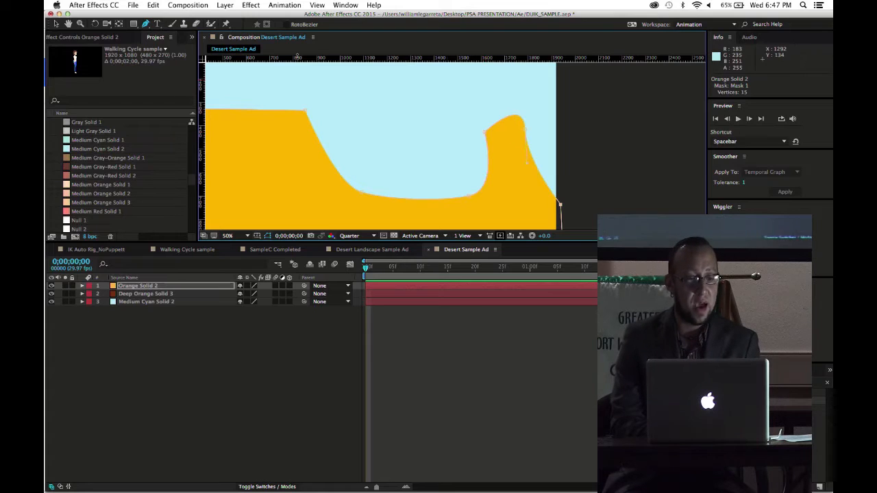
left_click(145, 23)
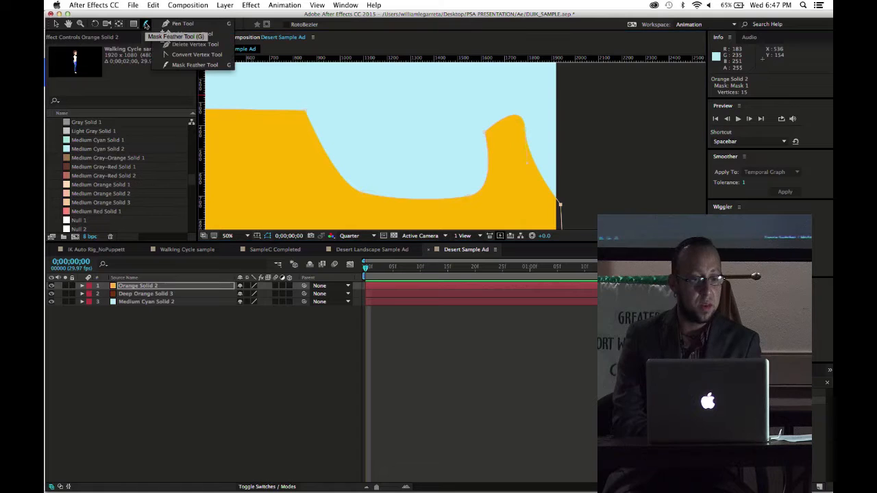
left_click(209, 56)
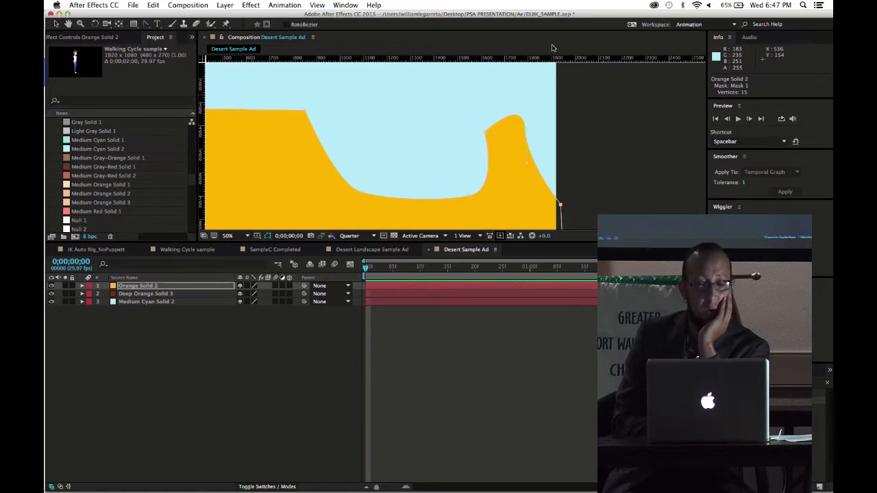
Step: Change the outline colour of Mask 1 on the orange solid to a bright blue
left_click(82, 285)
left_click(93, 298)
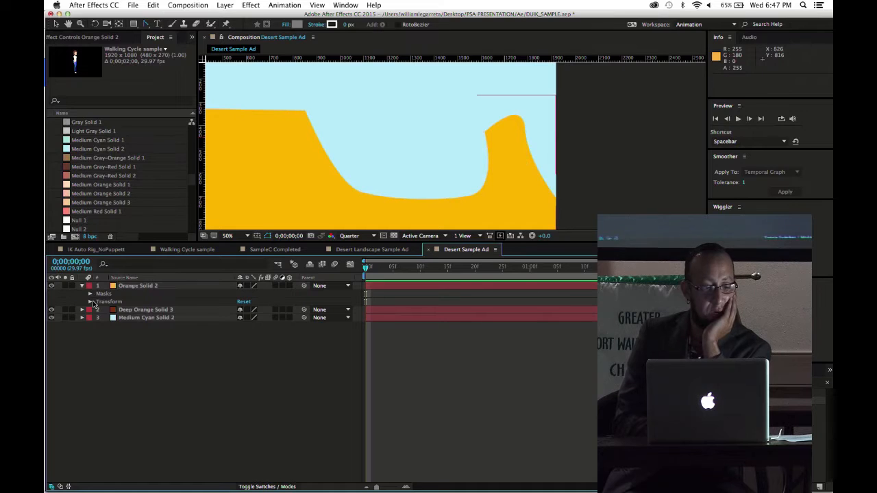
left_click(90, 294)
left_click(104, 301)
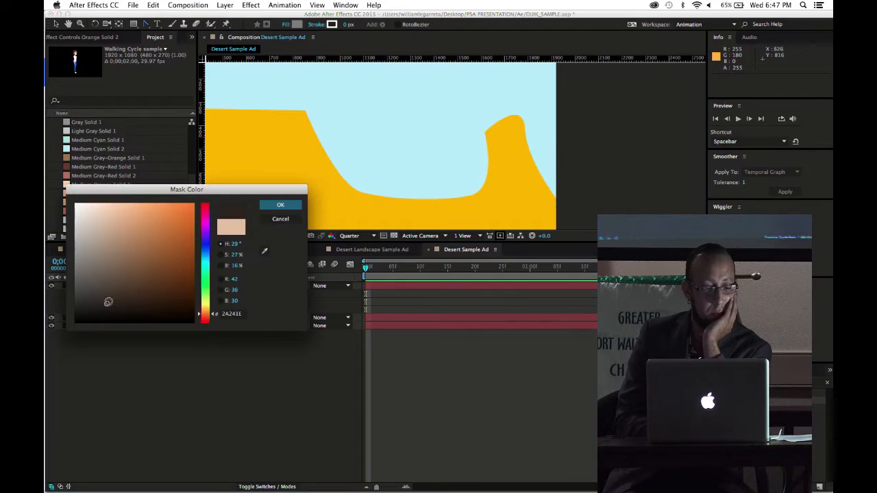
left_click(204, 250)
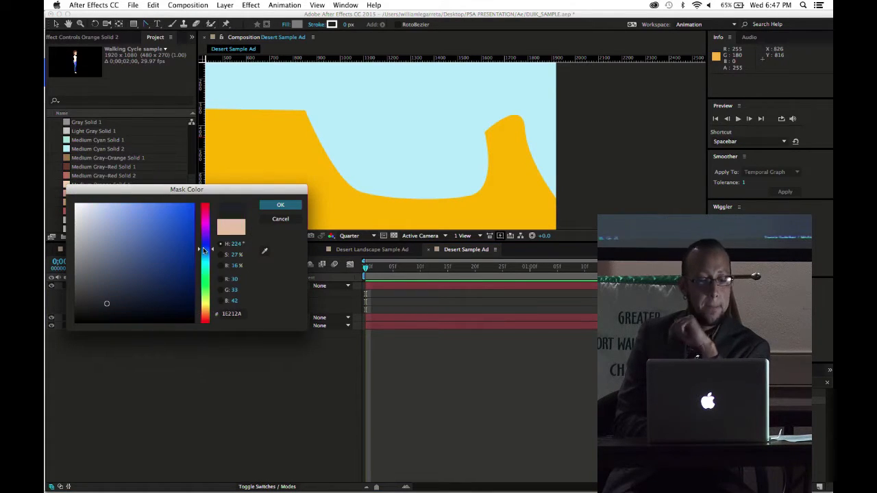
left_click(193, 204)
left_click(281, 205)
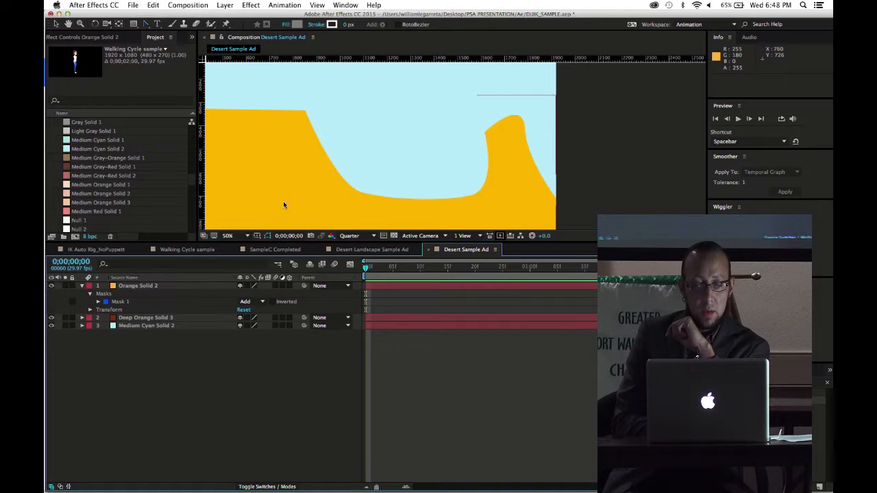
Step: Convert the small rock's curved upper-right mask vertex to a corner and reshape the valley's left slope with its lower vertex's direction handle
left_click(525, 128)
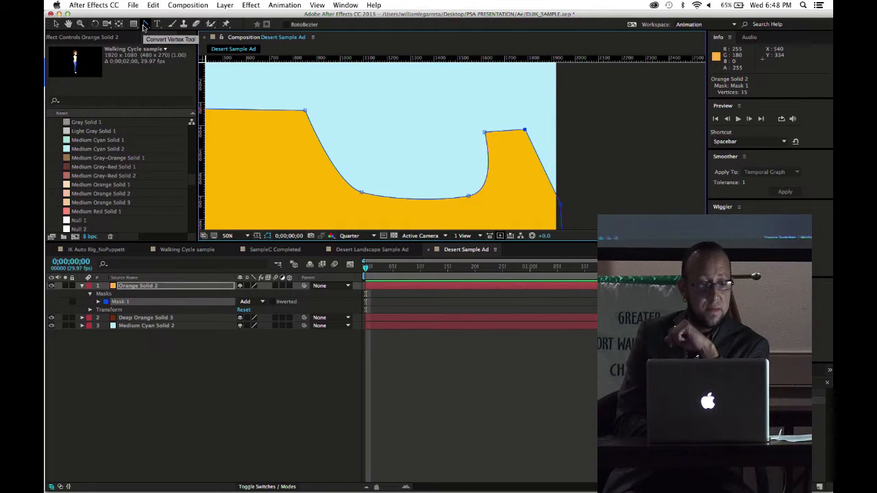
left_click(145, 24)
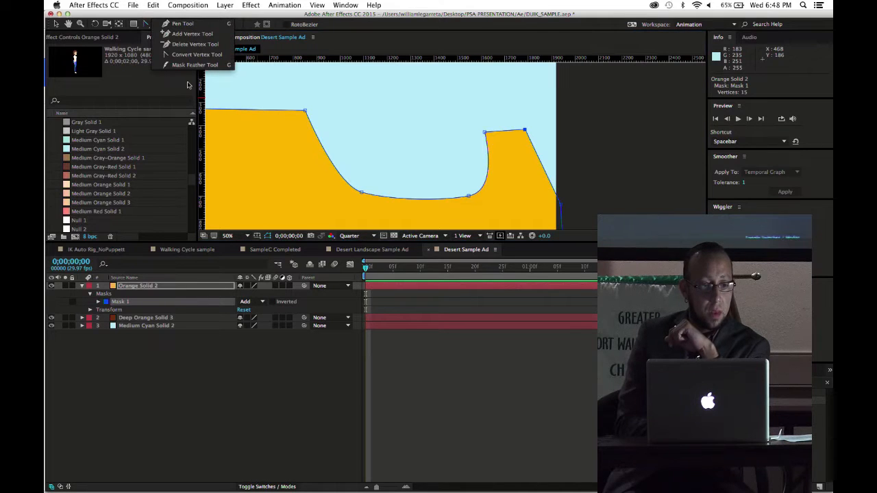
key("v")
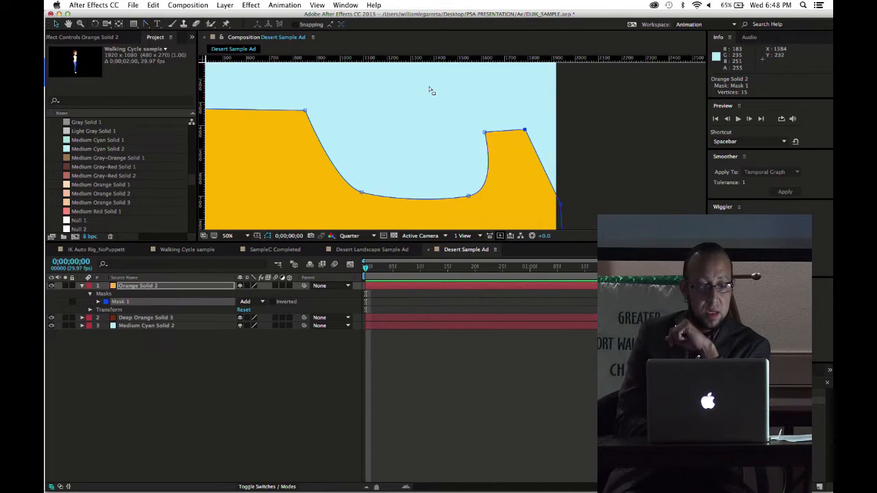
left_click(306, 111)
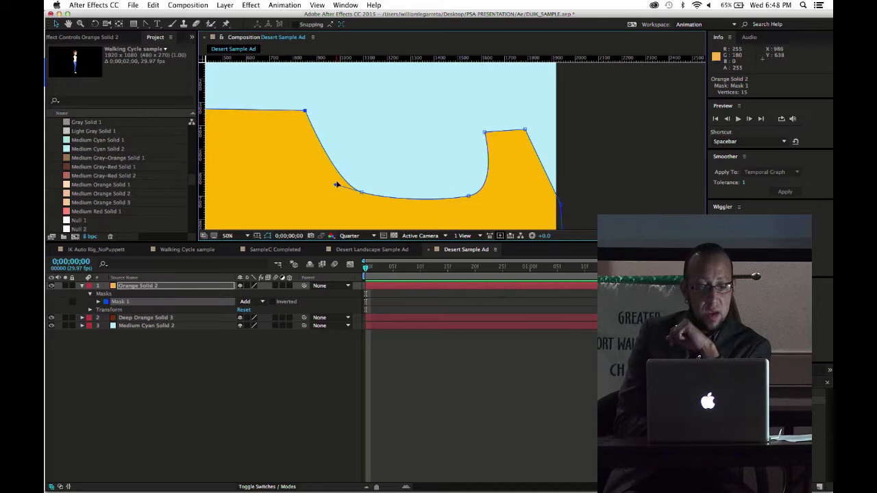
mouse_move(334, 184)
left_mouse_down()
mouse_move(361, 207)
mouse_move(339, 181)
mouse_move(349, 153)
mouse_move(322, 194)
left_mouse_up()
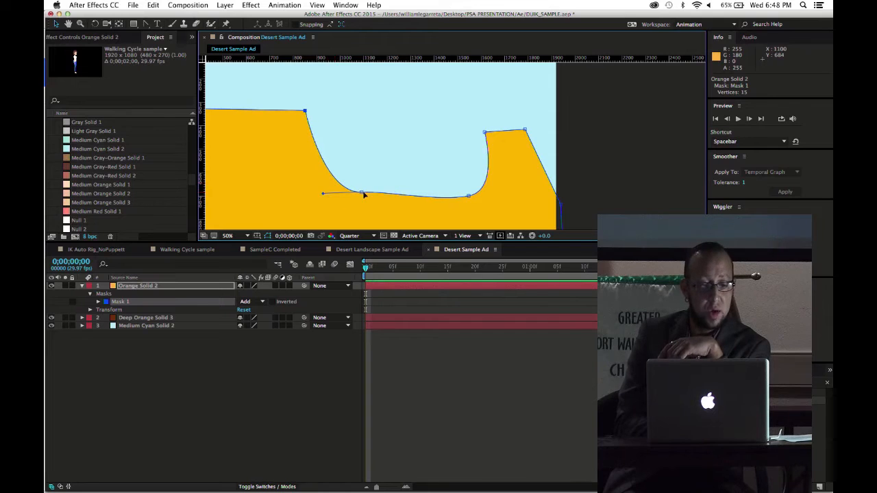
Step: Smooth the valley floor into a rounded bowl using the direction handle of the orange mask's lower-left valley vertex
left_click_drag(324, 195, 413, 211)
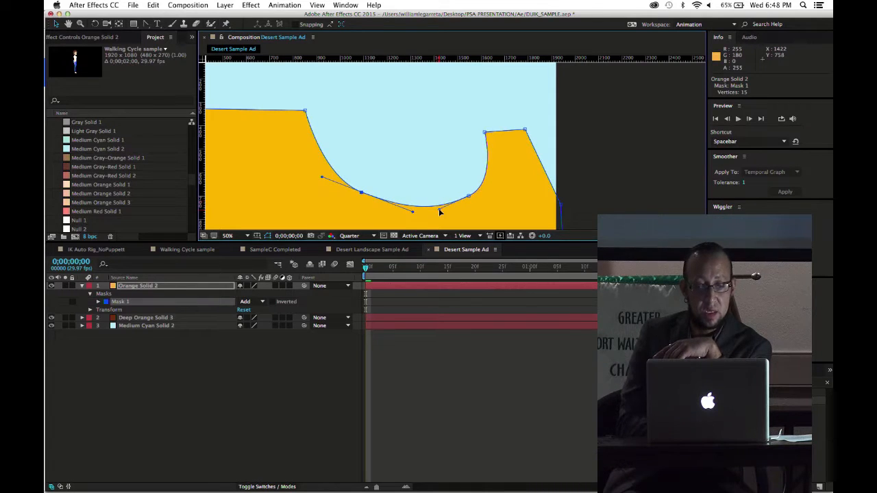
key("comma")
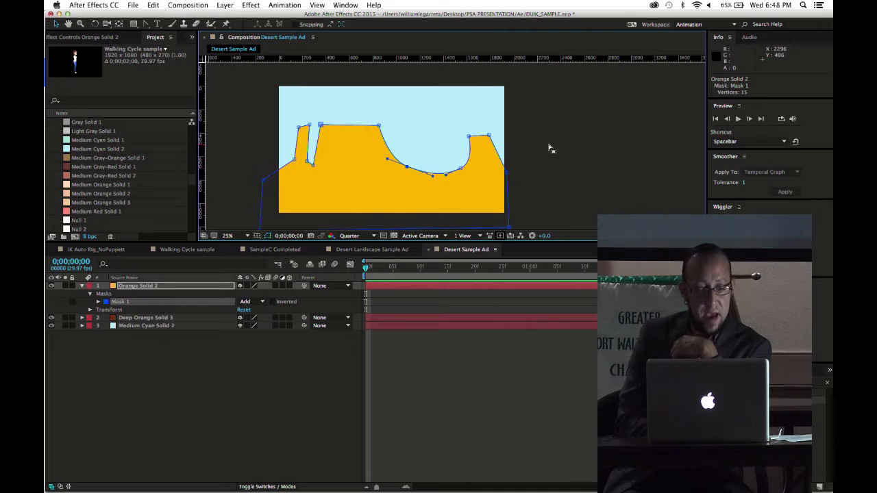
left_click(468, 183)
Step: Pre-compose the Orange Solid 2 layer as Orange Solid 2 Comp 1, moving all attributes into the new composition
left_click(141, 286)
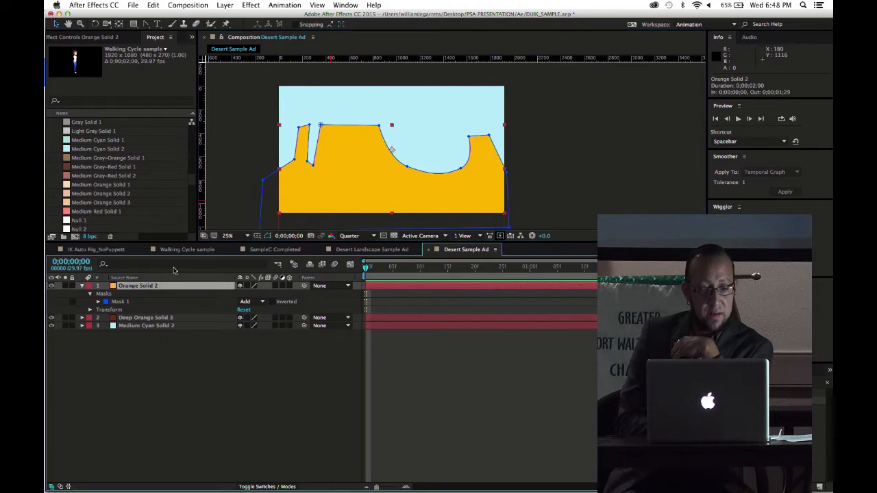
left_click(225, 5)
left_click(281, 327)
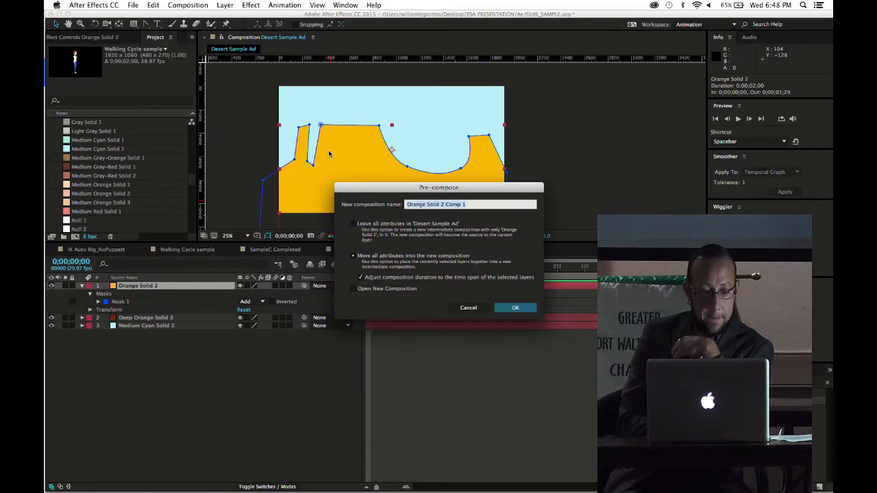
left_click(510, 308)
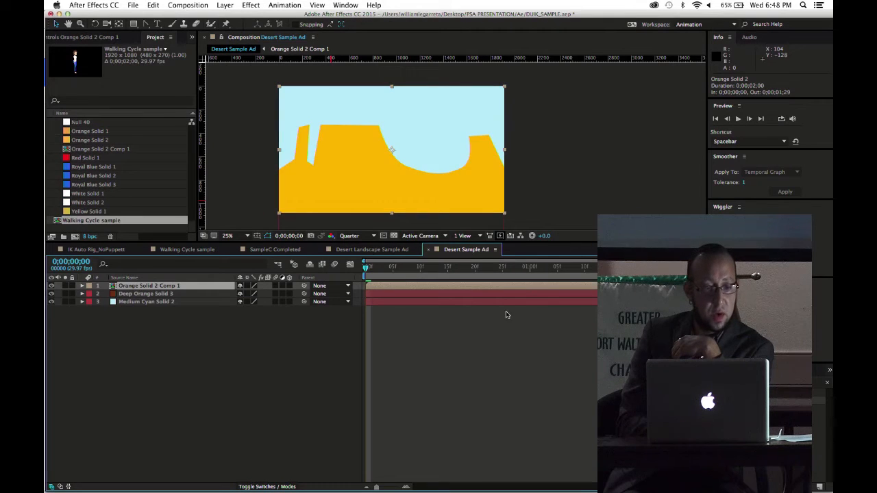
Step: Add a full-frame rectangular mask to the Orange Solid 2 Comp 1 layer and raise its bottom corners to uncover a strip of brown ground
double_click(137, 24)
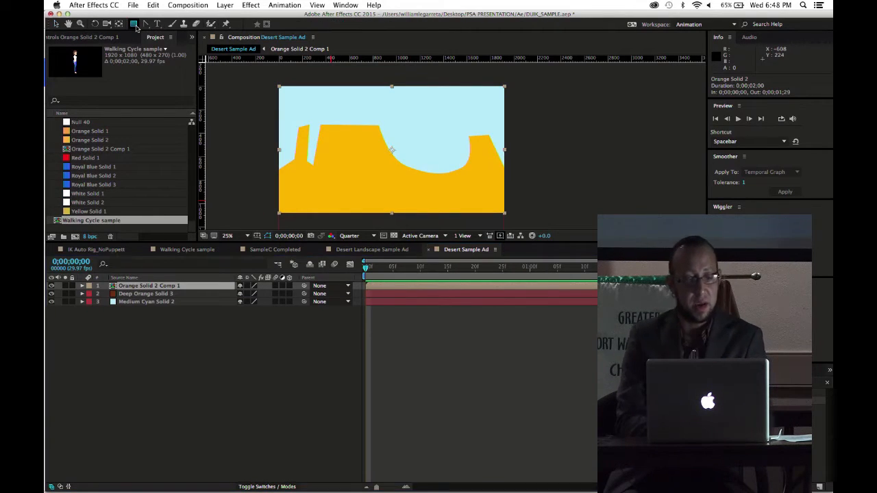
left_click(279, 213)
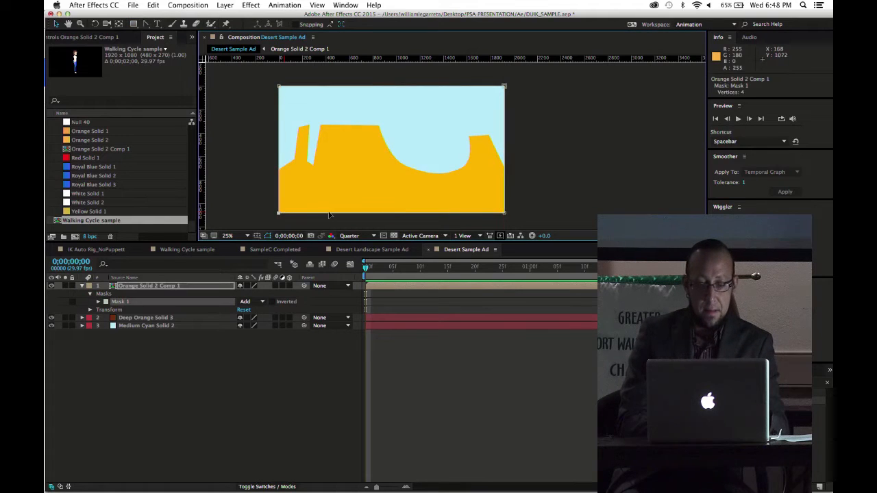
left_click_drag(504, 218, 505, 184)
left_click_drag(279, 213, 279, 185)
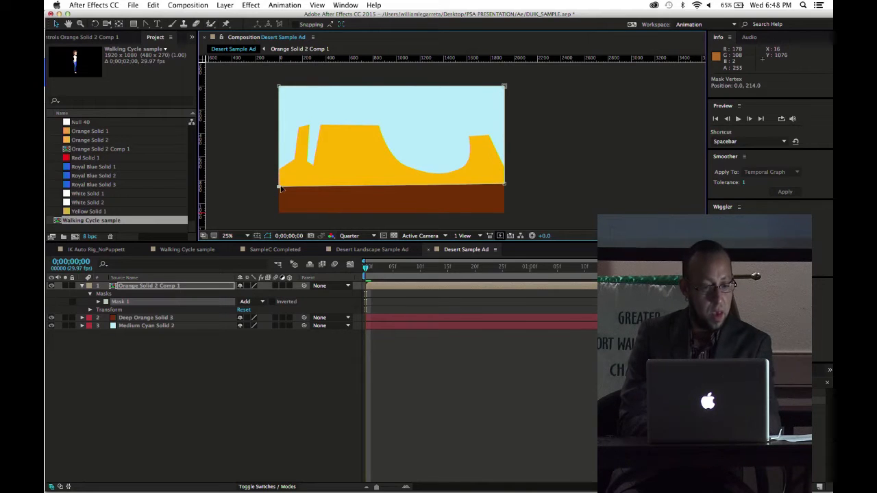
Step: Set the Mask Feather of the rock precomp's mask to 9.0, 56.0 pixels to soften its lower edge
left_click(96, 303)
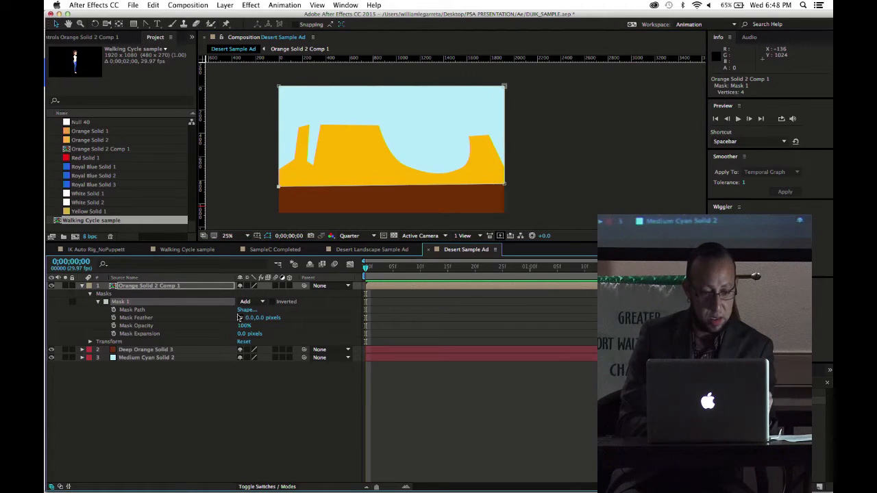
left_click_drag(249, 318, 300, 317)
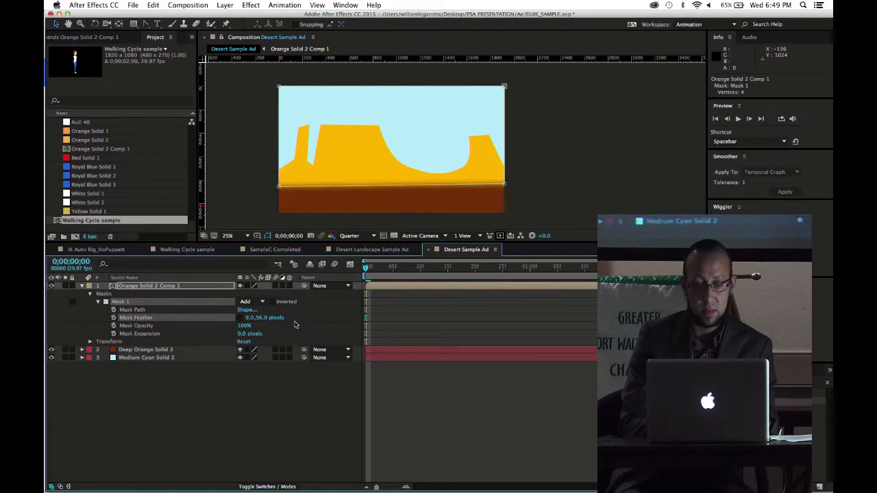
left_click(554, 193)
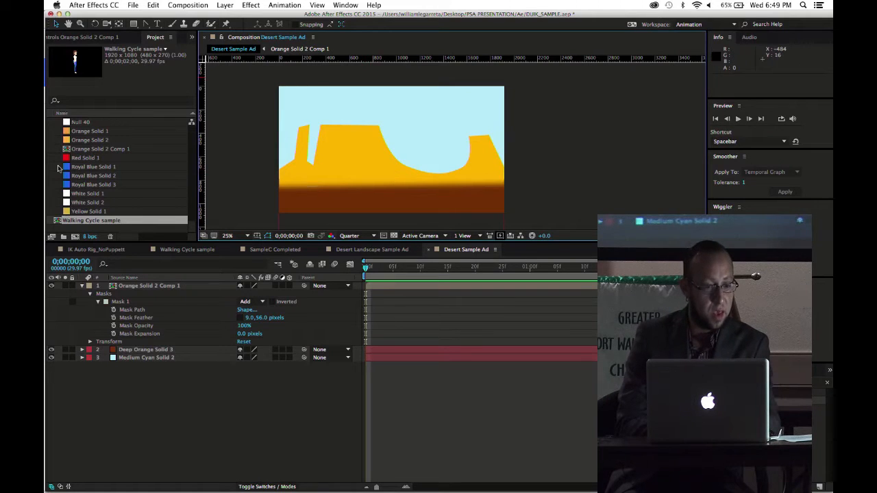
Step: Add Yellow Solid 1 to the composition directly beneath the rock precomp and give it a full-frame mask
left_click(97, 208)
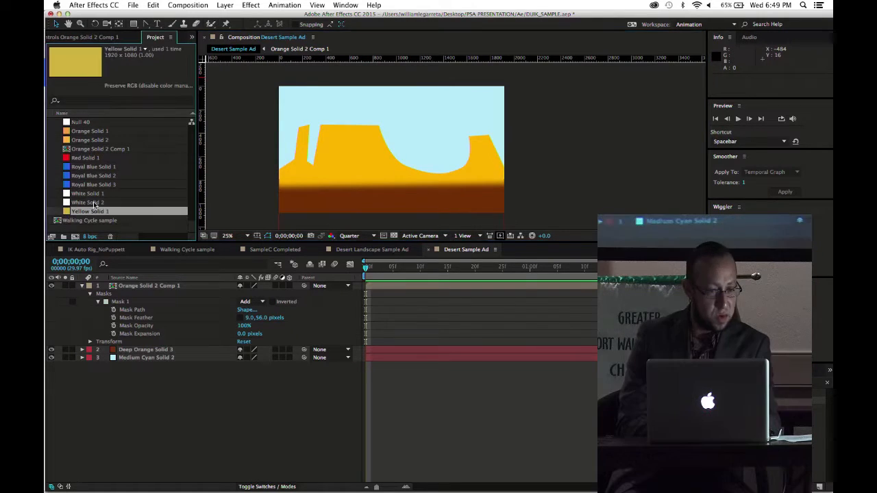
left_click_drag(95, 212, 110, 307)
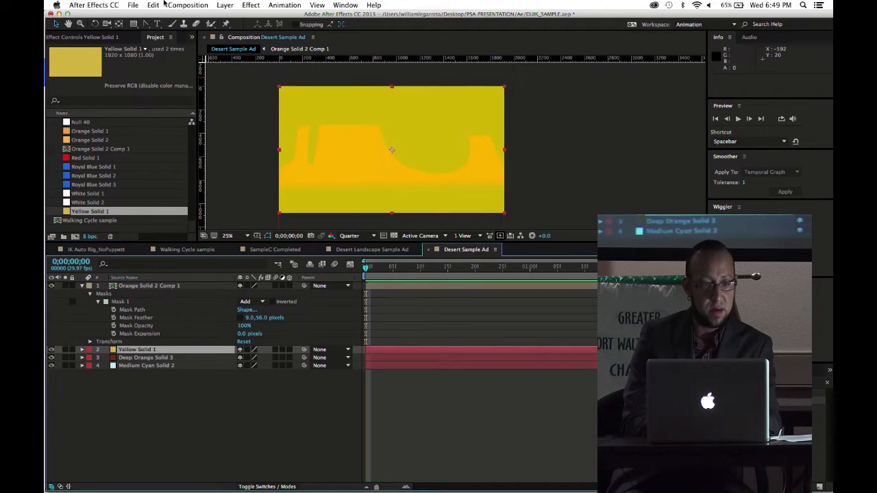
key("super+shift+n")
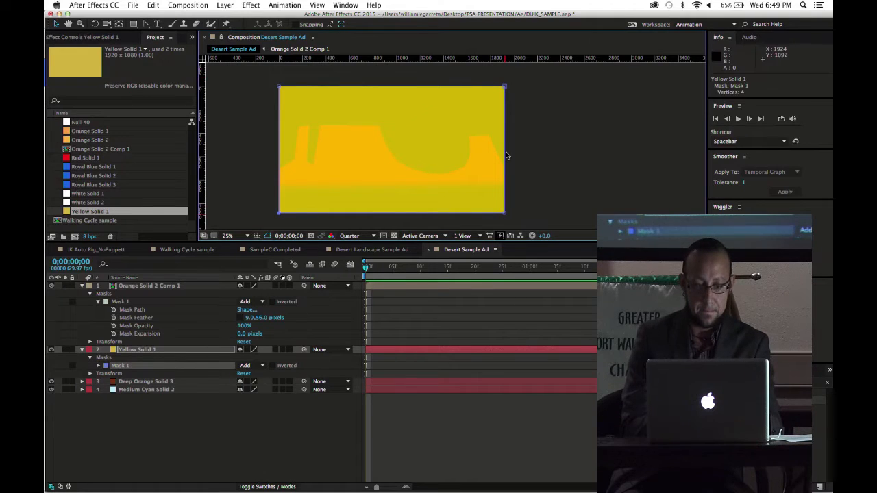
Step: Raise both bottom corners of the yellow solid's mask so the yellow covers only the upper part of the sky
right_click(507, 217)
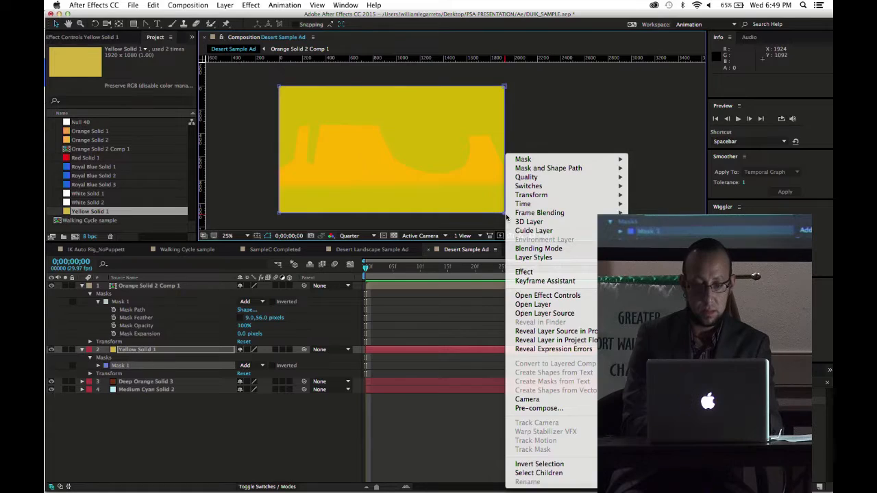
left_click(505, 214)
left_click_drag(505, 214, 505, 142)
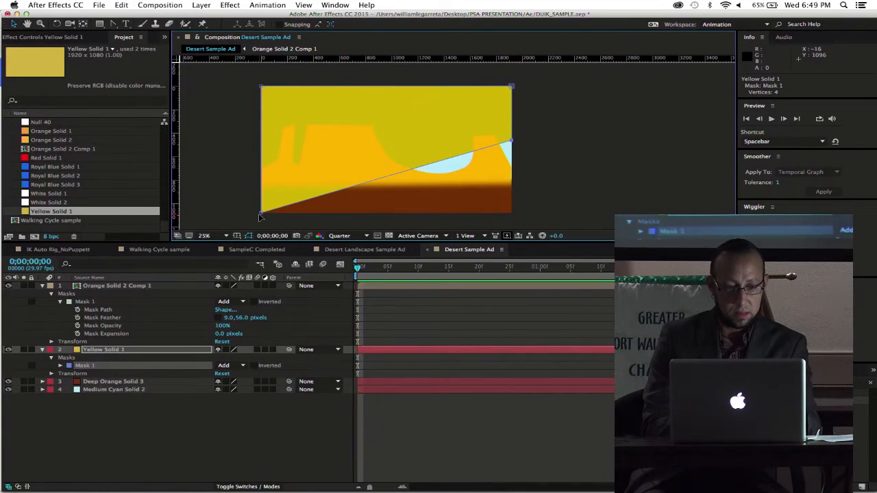
left_click_drag(259, 218, 261, 136)
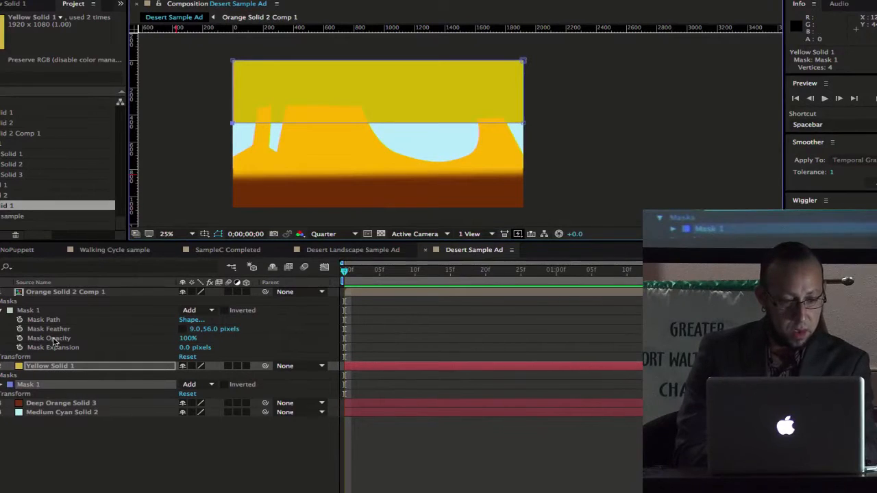
Step: Feather the yellow solid's mask by 151 pixels and lower its top edge to form a soft band just above the rocks
left_click(0, 384)
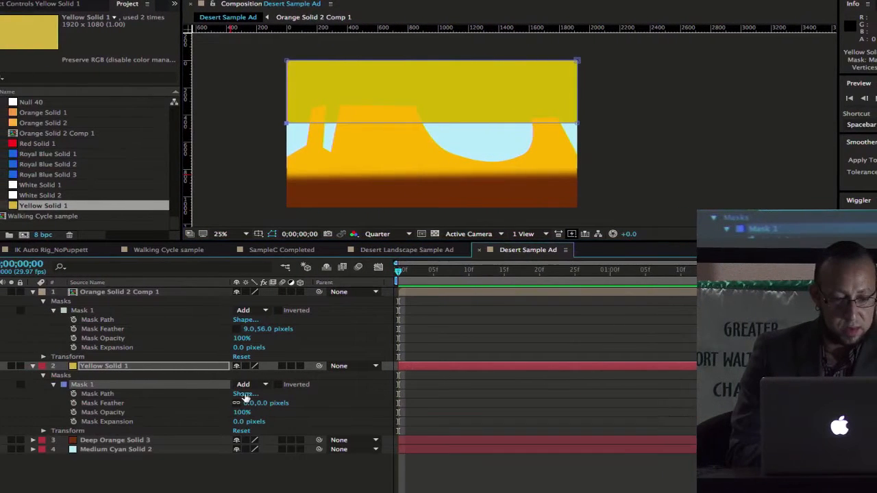
left_click_drag(266, 402, 376, 431)
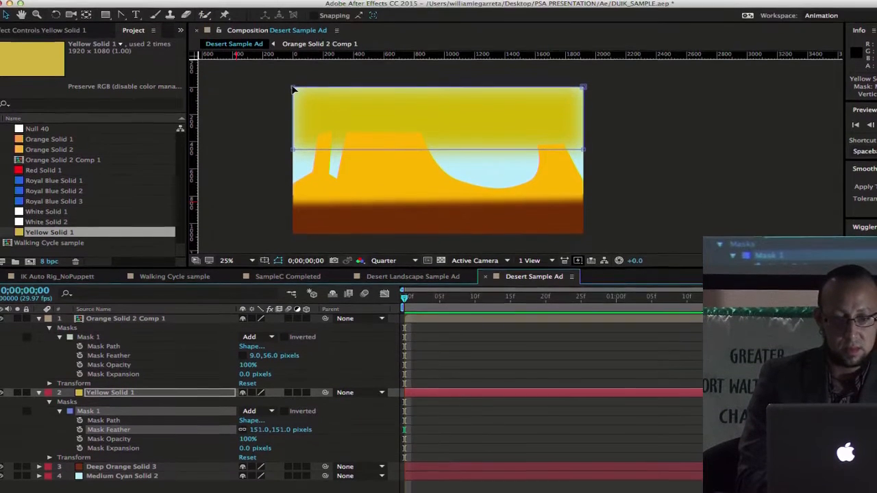
left_click_drag(583, 88, 588, 129)
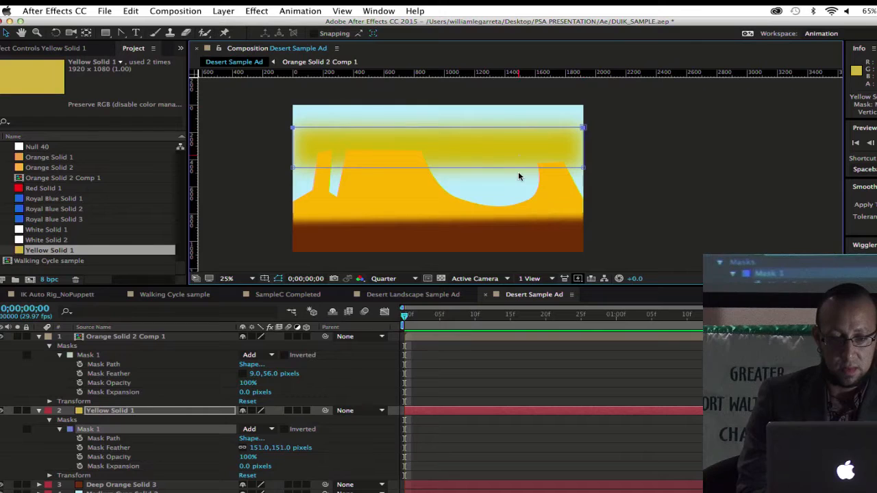
mouse_move(519, 158)
left_mouse_down()
mouse_move(523, 178)
mouse_move(520, 159)
left_mouse_up()
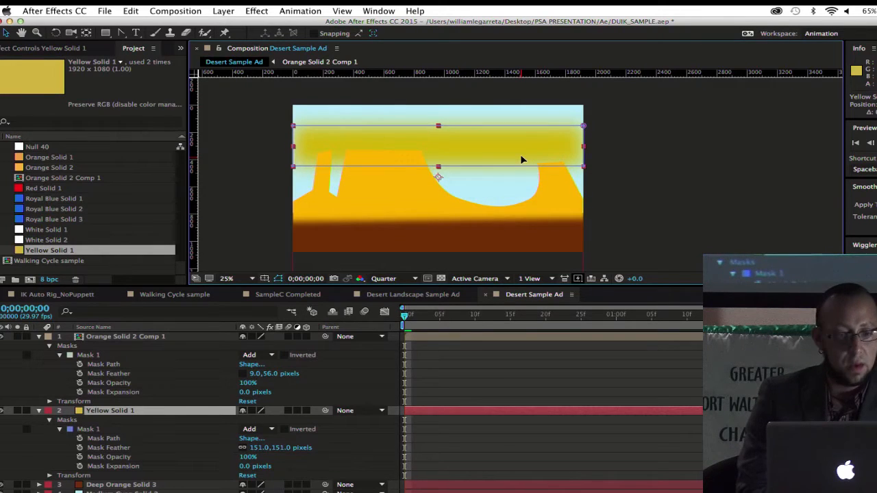
left_click(674, 179)
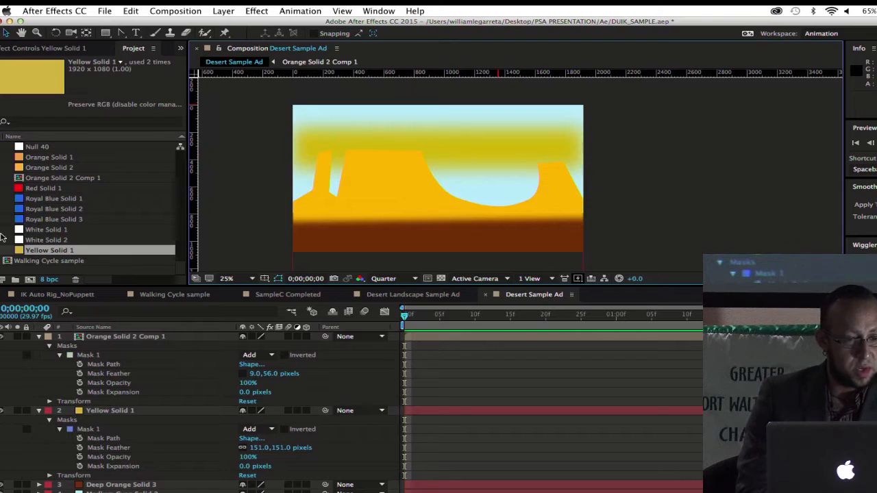
Step: Find Deep Magenta Solid 1 among the project items and place it directly beneath the Yellow Solid 1 layer
left_click(43, 188)
scroll(62, 218, "up", 3)
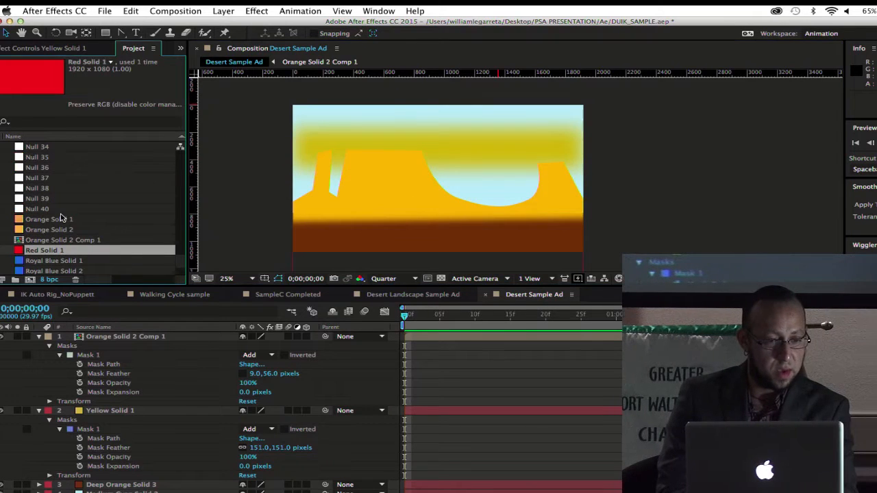
scroll(60, 218, "up", 7)
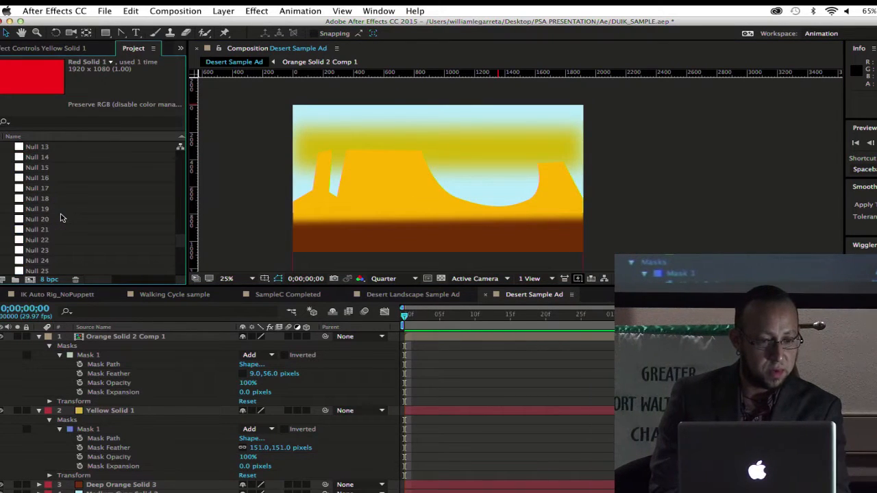
scroll(60, 218, "up", 5)
left_click(62, 219)
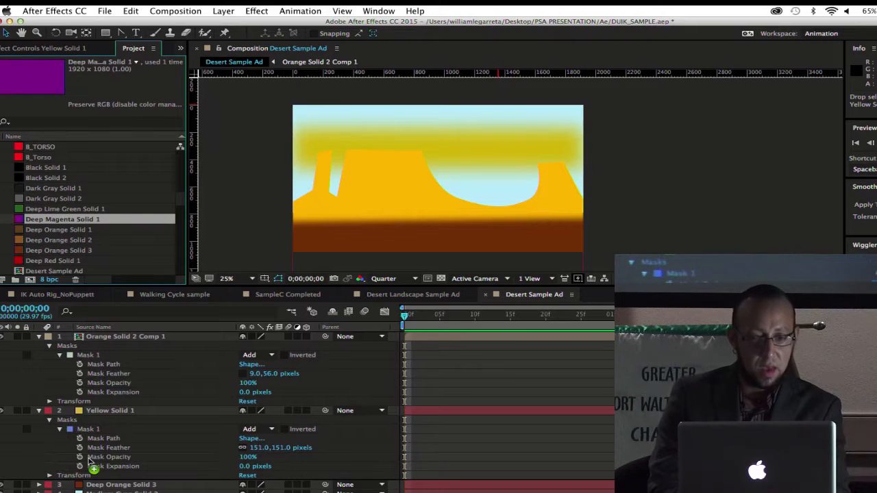
left_click_drag(88, 457, 89, 478)
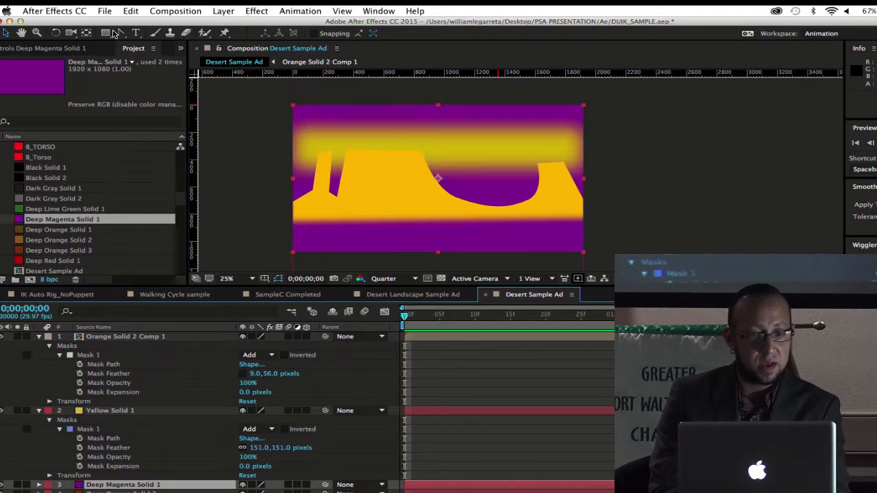
Step: Add a full-frame rectangular mask to the magenta solid and narrow it to a horizontal band just below the yellow one
left_click(106, 33)
key("v")
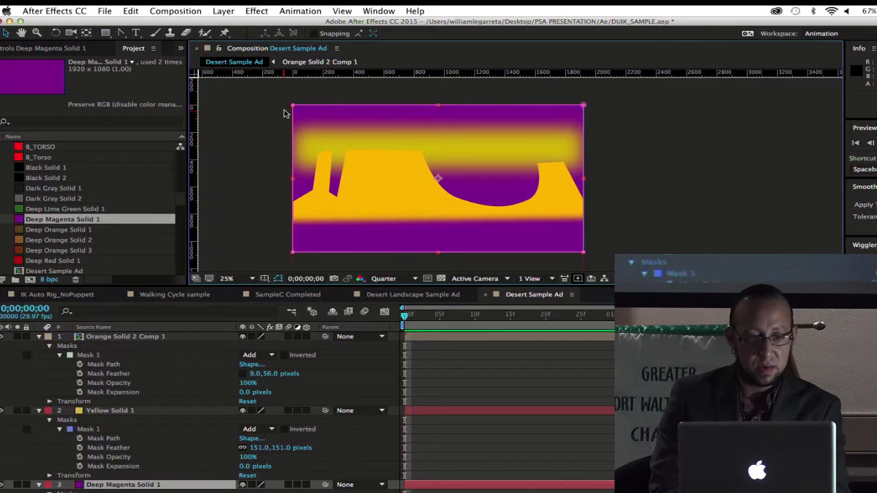
left_click(291, 106)
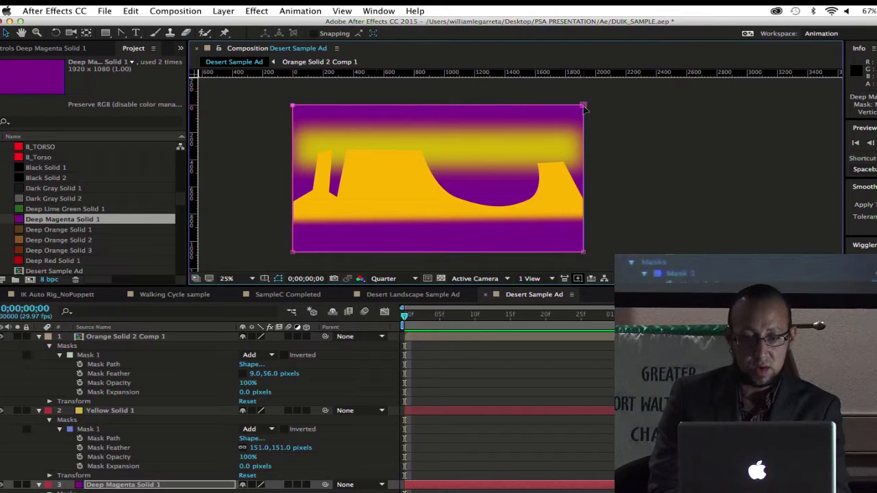
left_click_drag(583, 106, 583, 157)
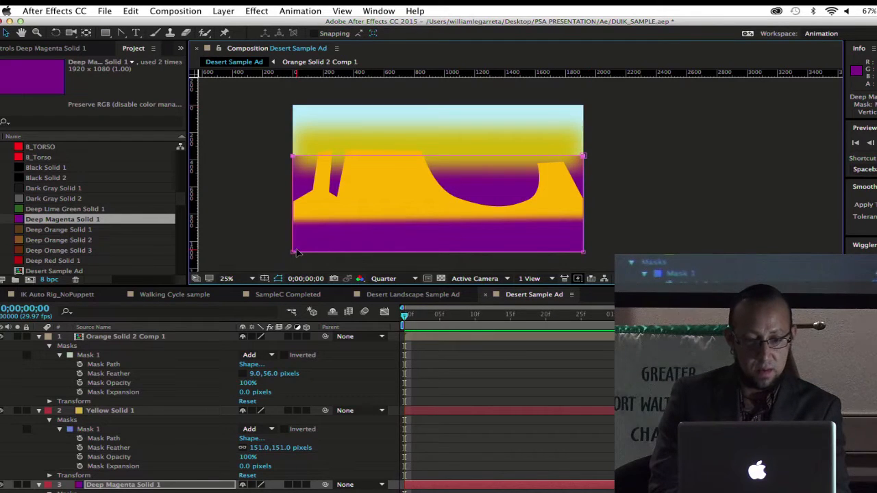
left_click_drag(584, 252, 581, 189)
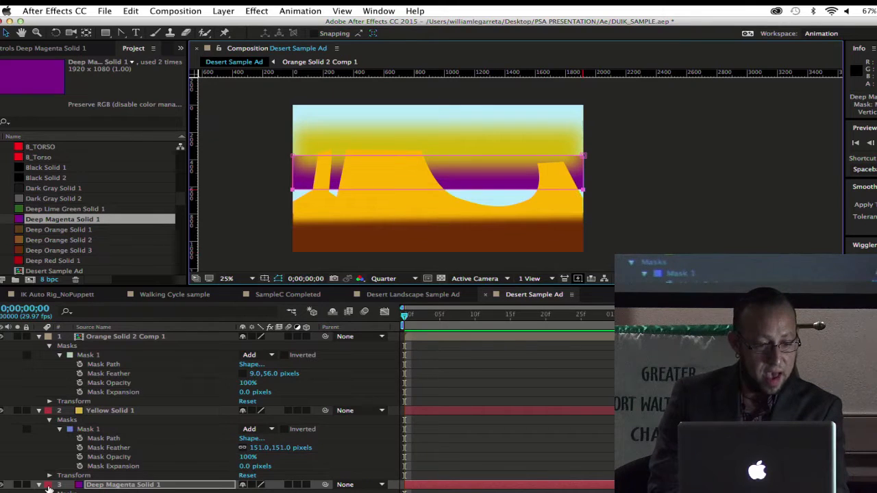
Step: Feather the magenta solid's mask and move the layer down so its band fills the valley behind the rocks
left_click(57, 488)
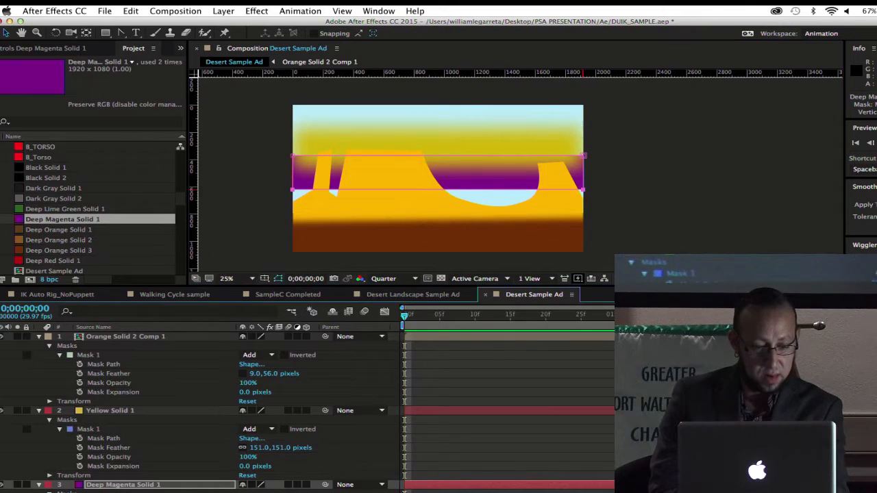
left_click_drag(255, 492, 309, 492)
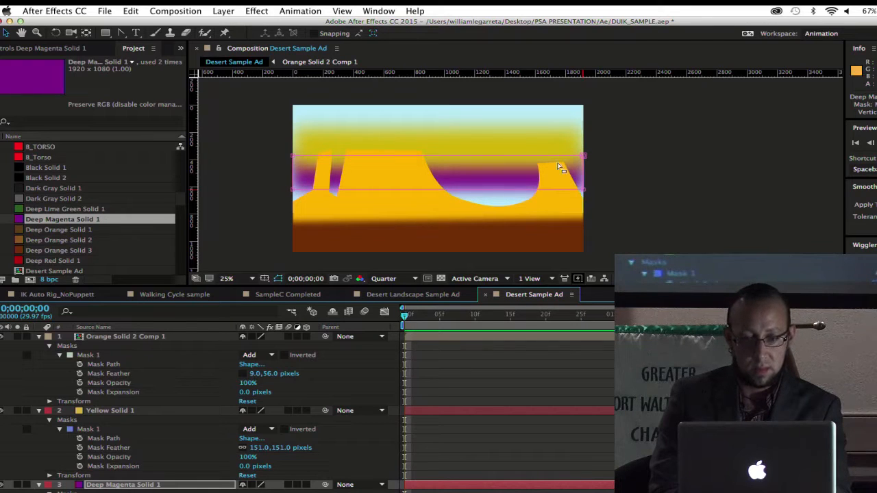
double_click(519, 180)
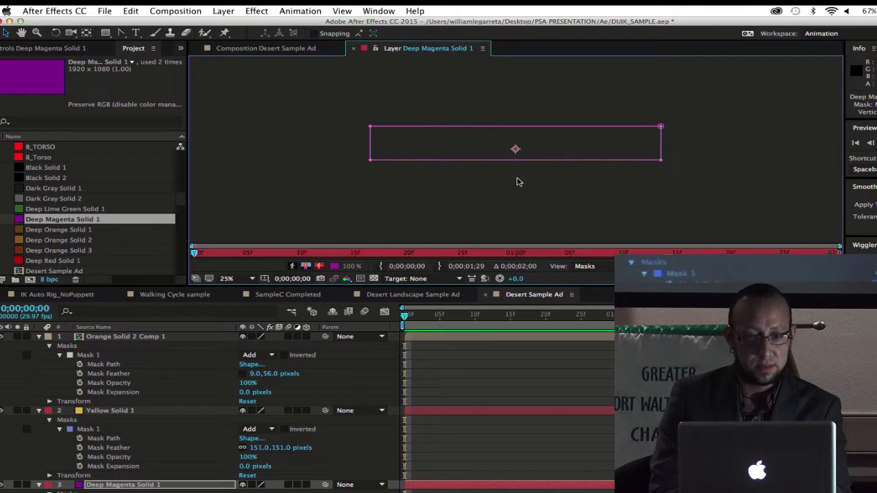
key("super+w")
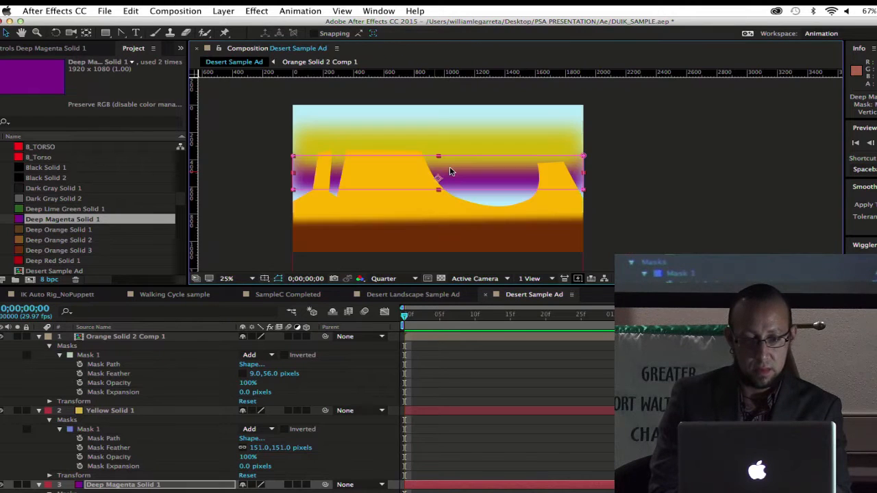
left_click_drag(450, 171, 462, 190)
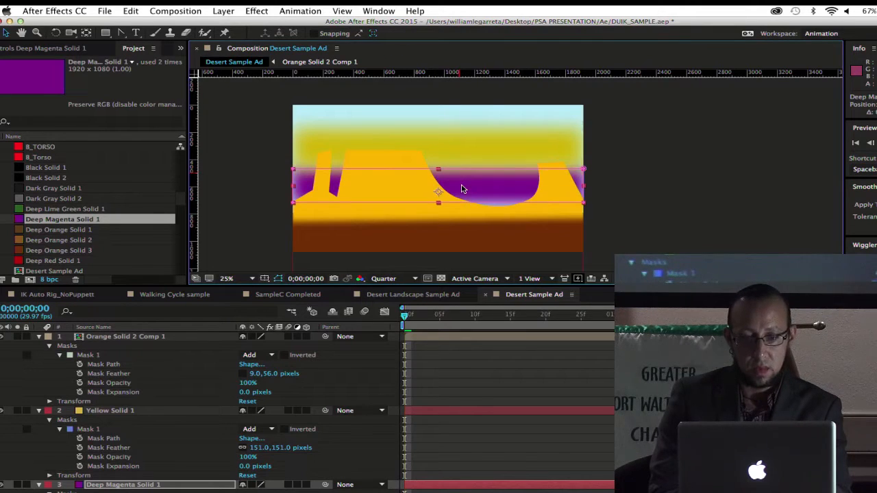
Step: Place Deep Lime Green Solid 1 at the top of the layer stack and give it a full-frame elliptical mask
left_click(559, 172)
left_click(260, 231)
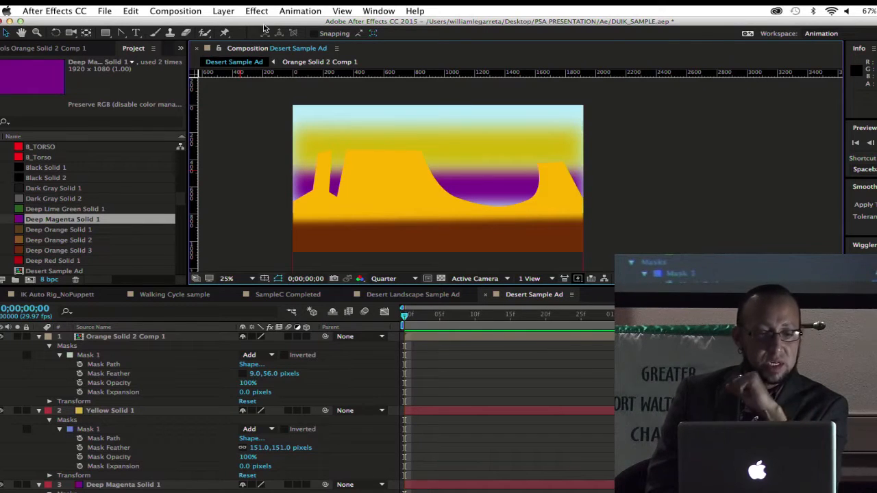
left_click(73, 209)
left_click_drag(73, 214, 118, 336)
left_click_drag(105, 32, 142, 60)
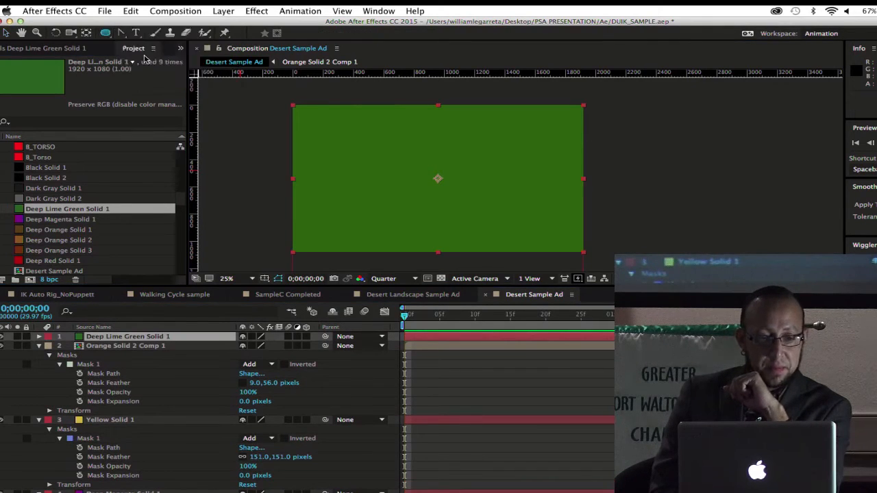
double_click(105, 32)
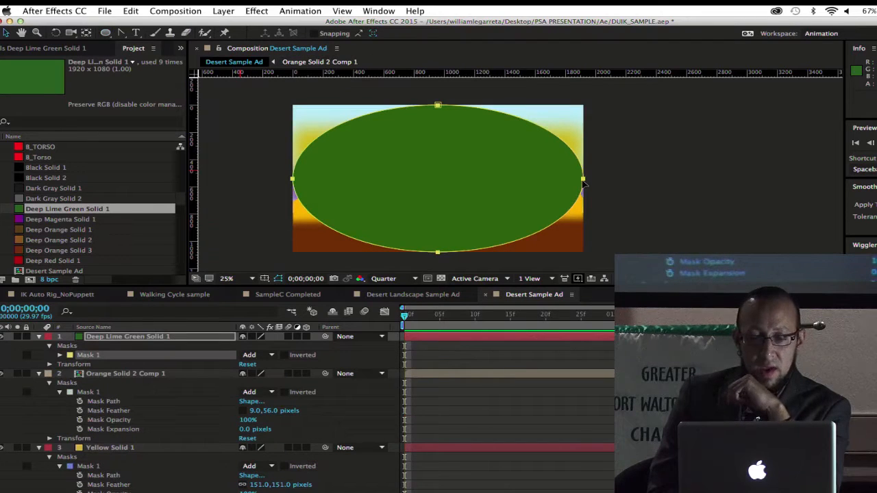
Step: Narrow the green solid's ellipse mask to a tall upright oval and move it slightly left of the frame's centre
left_click_drag(583, 181, 357, 181)
left_click_drag(328, 106, 397, 106)
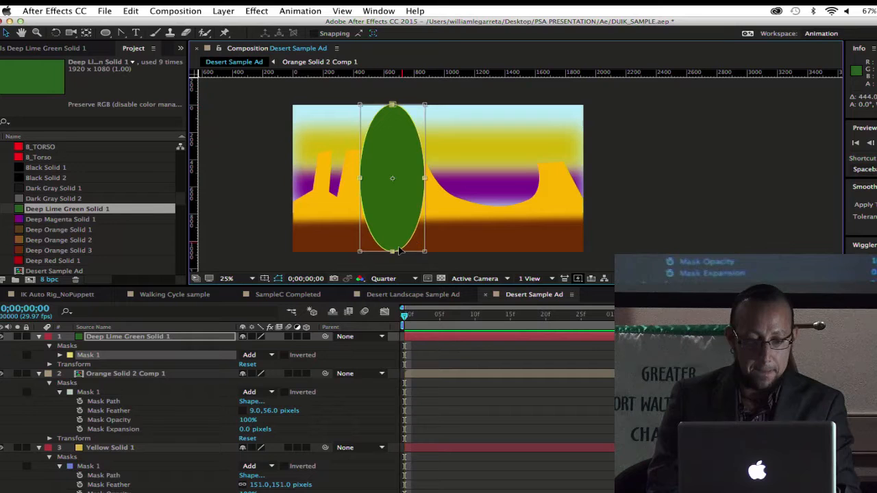
left_click_drag(395, 253, 405, 246)
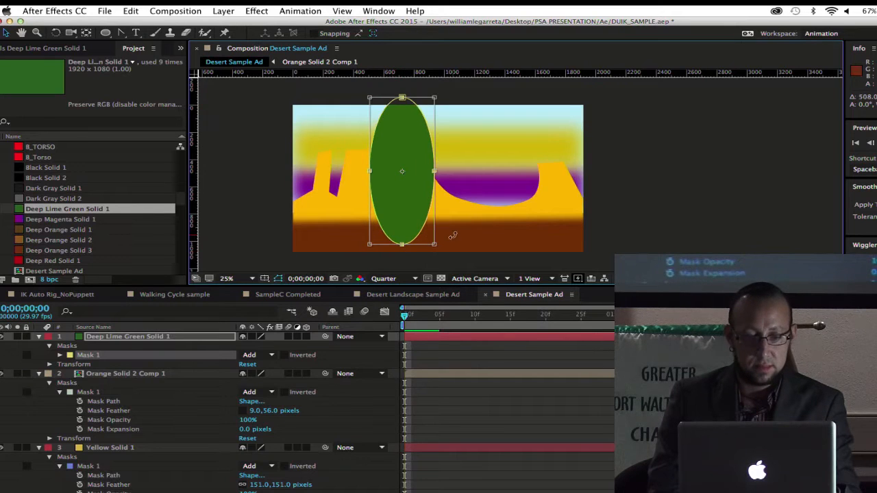
double_click(485, 231)
Step: Shorten the green oval by raising its bottom point and lowering its top point, then tighten the curve at its base
left_click(389, 216)
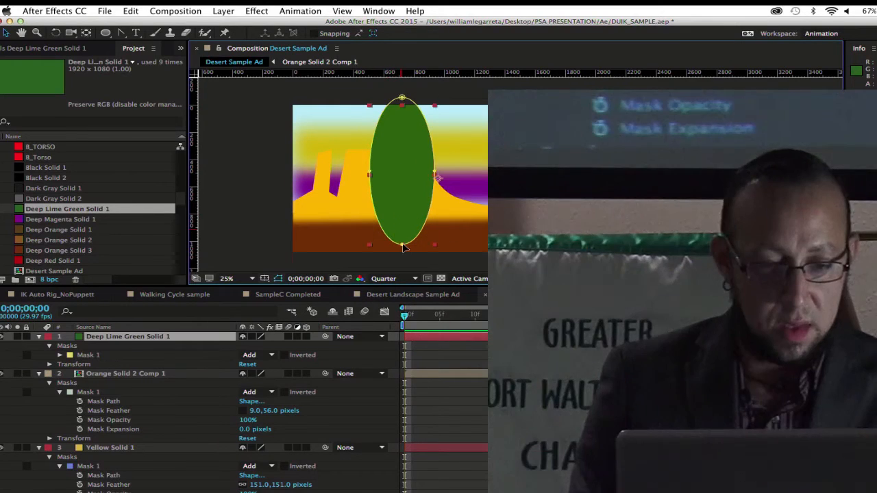
left_click_drag(403, 248, 403, 225)
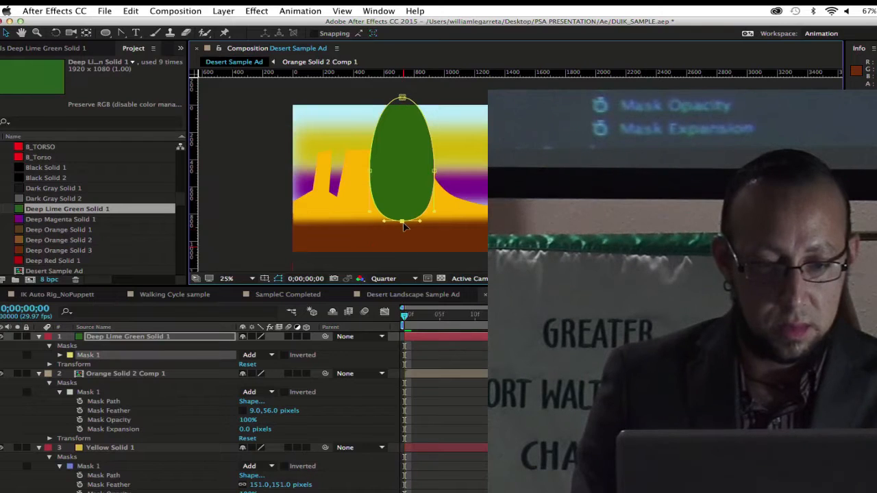
left_click_drag(402, 92, 402, 112)
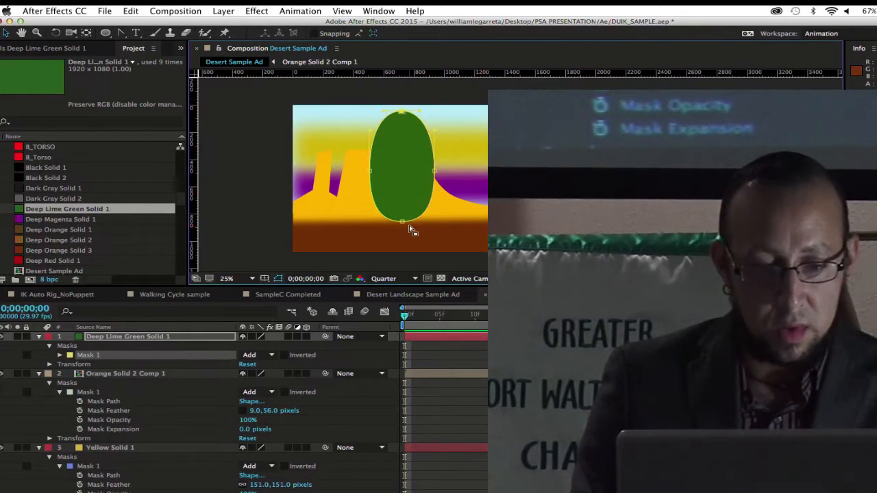
left_click(403, 222)
left_click_drag(420, 221, 392, 222)
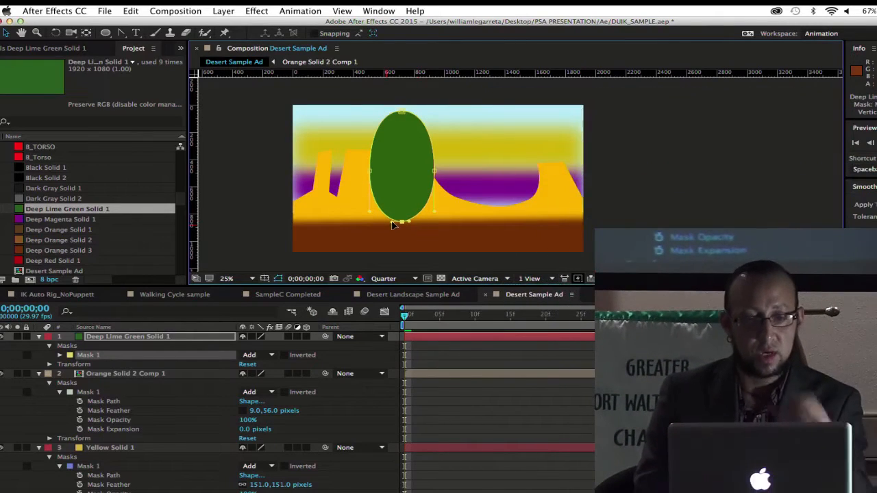
left_click(588, 224)
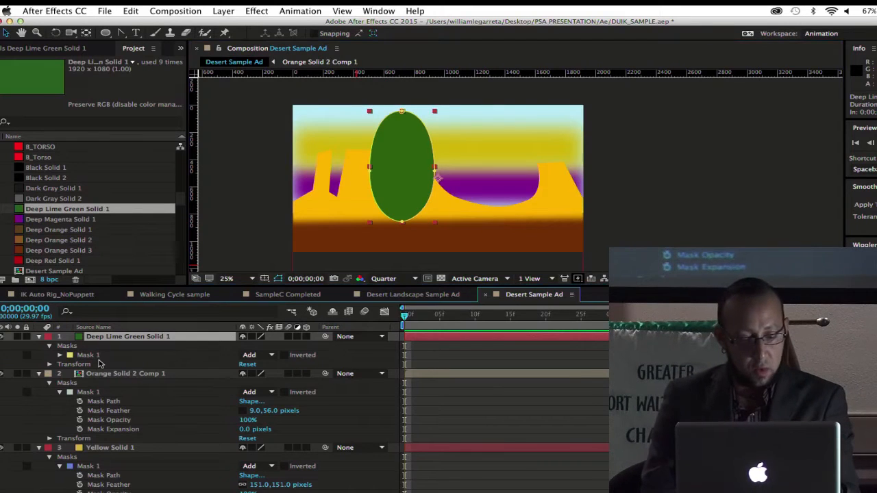
Step: Scale the green oval to 60%, anchored at its base, and stand it on the brown ground at the landscape's far left
key("s")
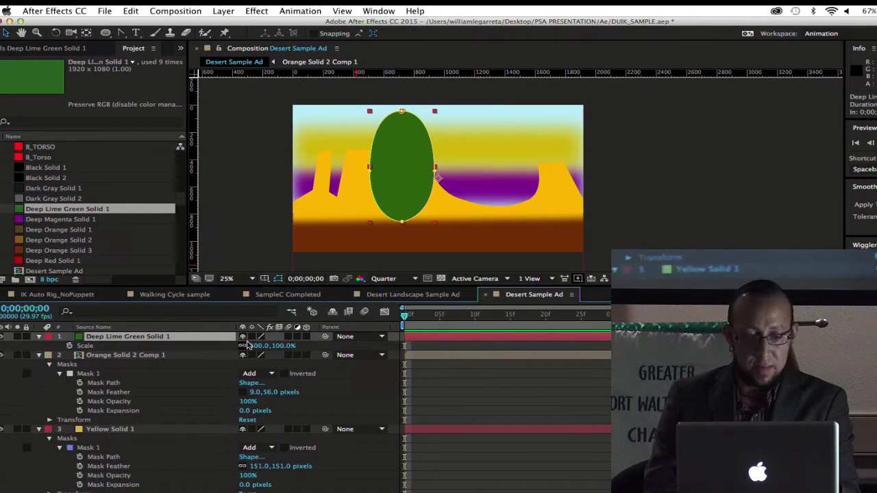
left_click_drag(256, 346, 230, 346)
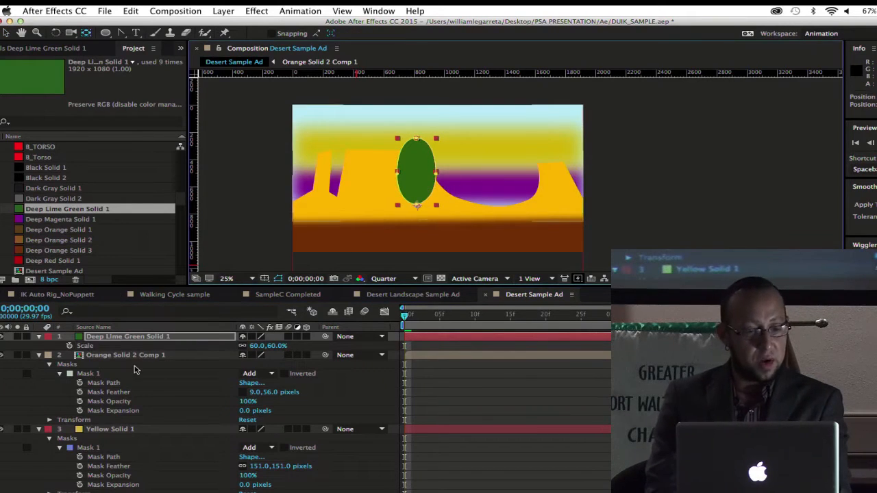
left_click(124, 340)
key("v")
left_click_drag(402, 164, 305, 186)
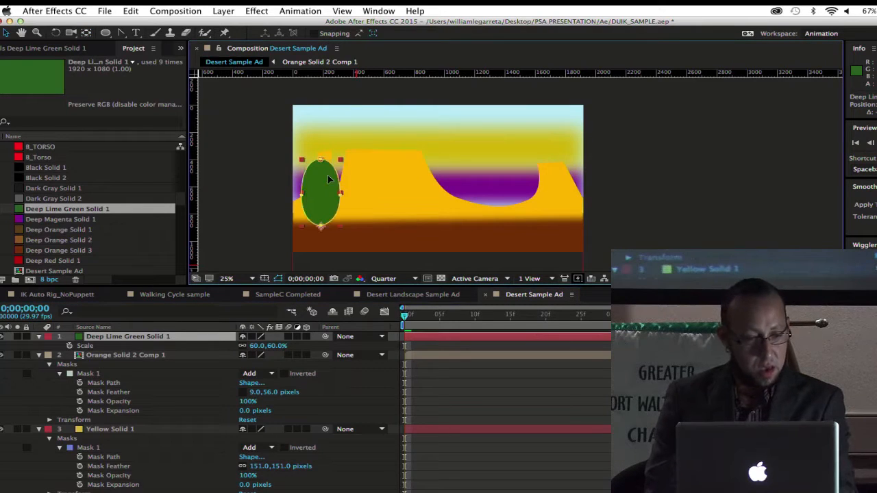
key("r")
left_click_drag(326, 201, 326, 229)
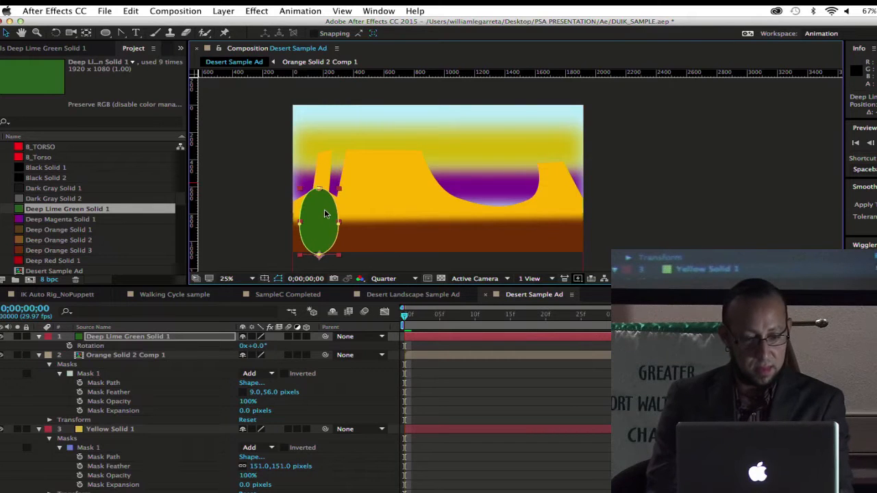
Step: Duplicate the green oval and stack a smaller copy on top of it, rotated to 27°, as the second cactus pad
key("super+d")
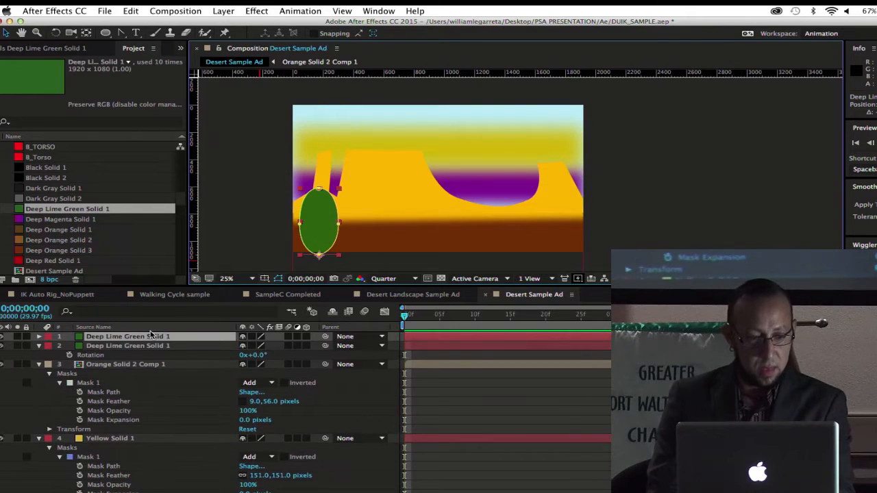
key("s")
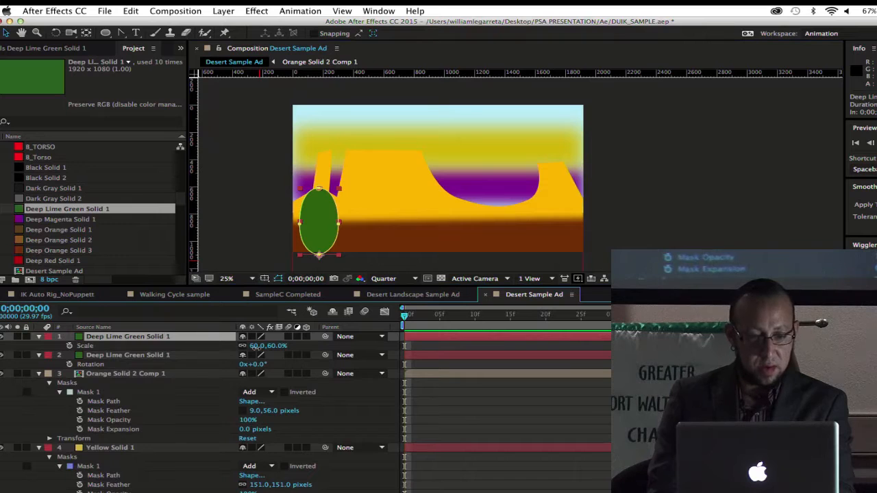
left_click_drag(254, 346, 245, 346)
left_click_drag(323, 224, 321, 161)
key("r")
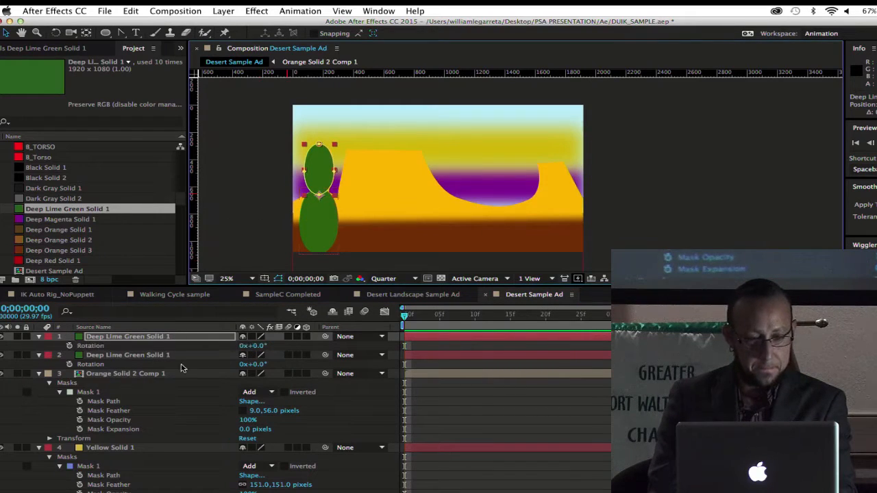
left_click_drag(253, 346, 270, 348)
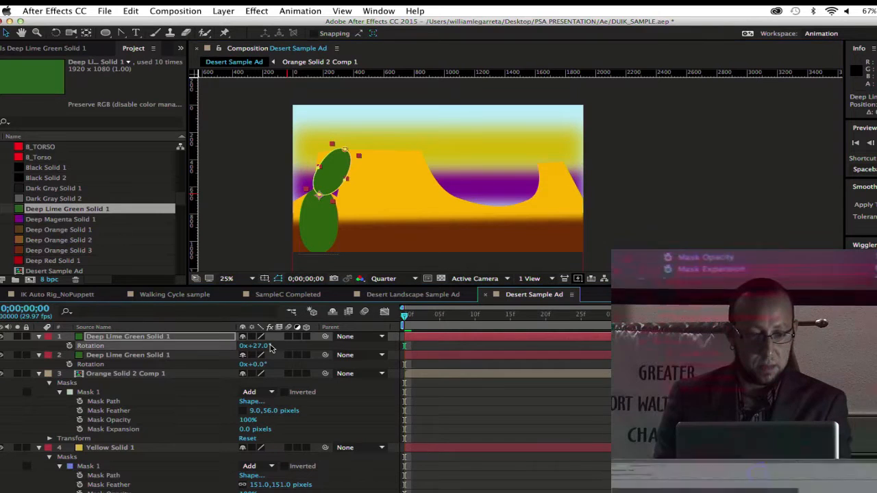
Step: Duplicate the tilted cactus pad, place the copy above it and scale the copy down
key("super+d")
left_click_drag(331, 159, 327, 132)
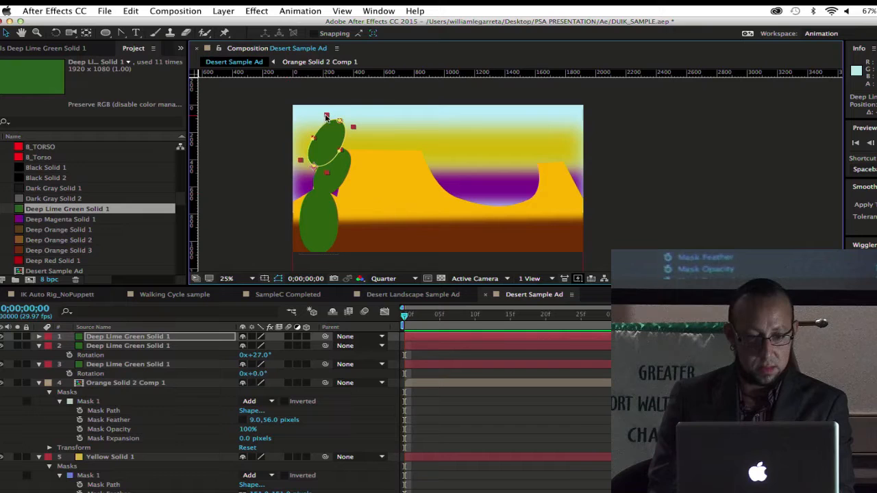
left_click_drag(326, 117, 331, 136)
key("Caps_Lock")
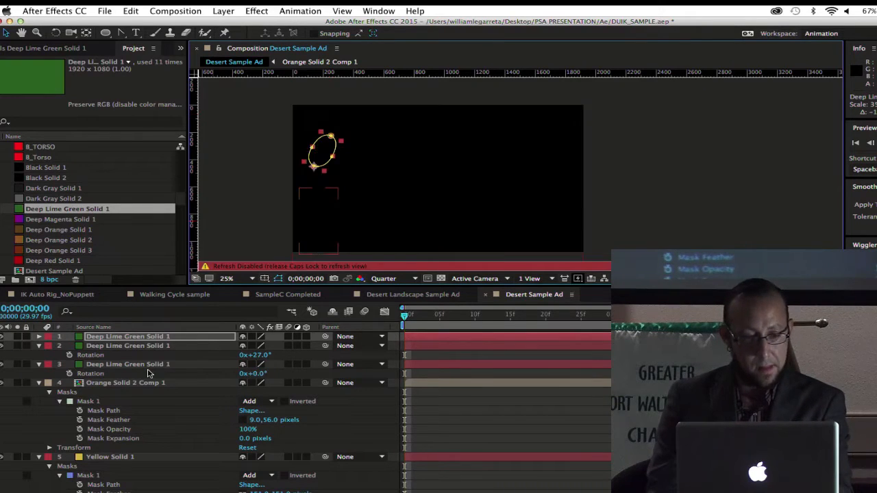
key("Caps_Lock")
Step: Rotate the smallest cactus pad to -13° and attach it to the left side of the tilted pad
key("r")
left_click_drag(261, 346, 237, 348)
left_click_drag(321, 148, 321, 155)
double_click(311, 152)
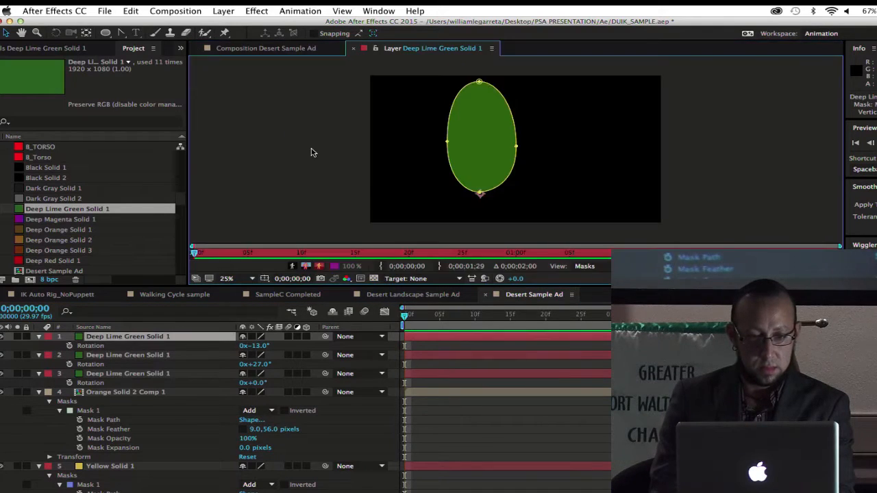
left_click(355, 49)
left_click_drag(302, 150, 306, 156)
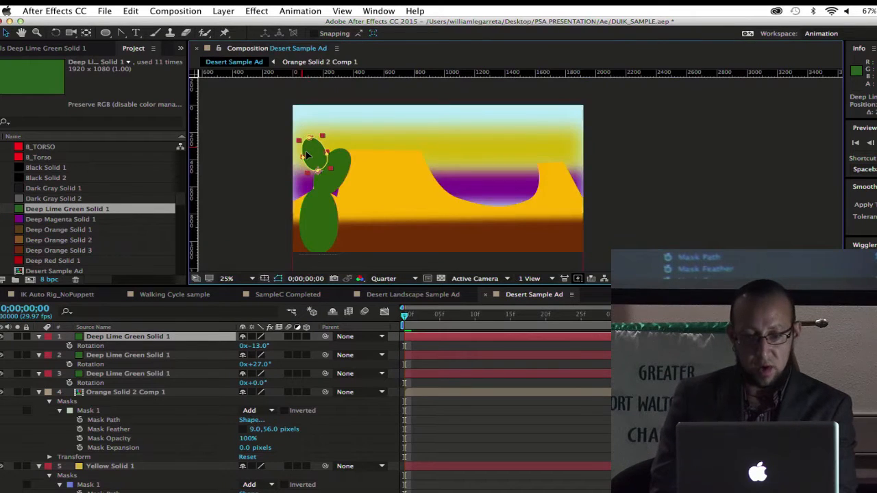
left_click(227, 151)
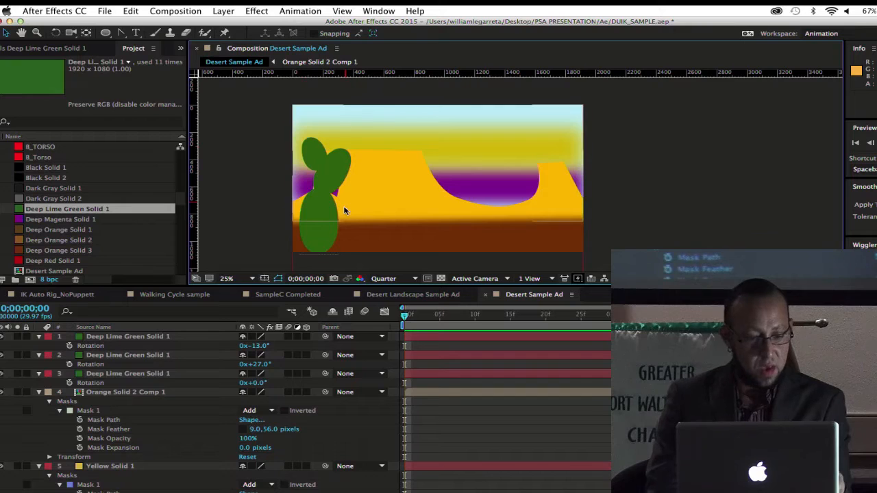
Step: Duplicate the bottom cactus pad and place the copy on the ground near the landscape's right edge
left_click(315, 218)
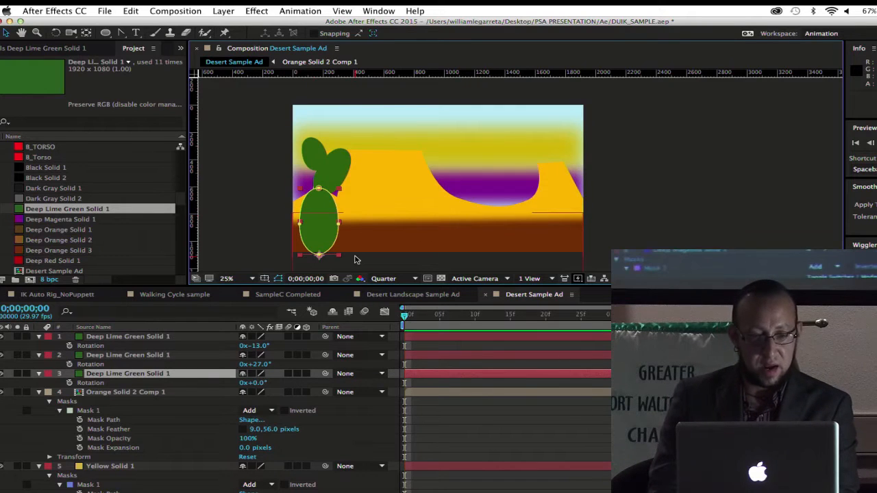
key("super+d")
left_click_drag(312, 239, 540, 239)
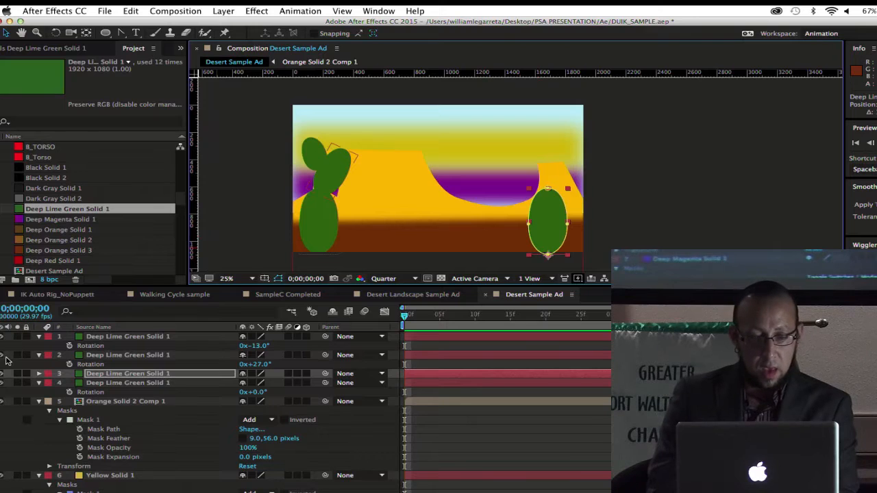
Step: Create a new adjustment layer and put it at the top of the layer stack
left_click(330, 168)
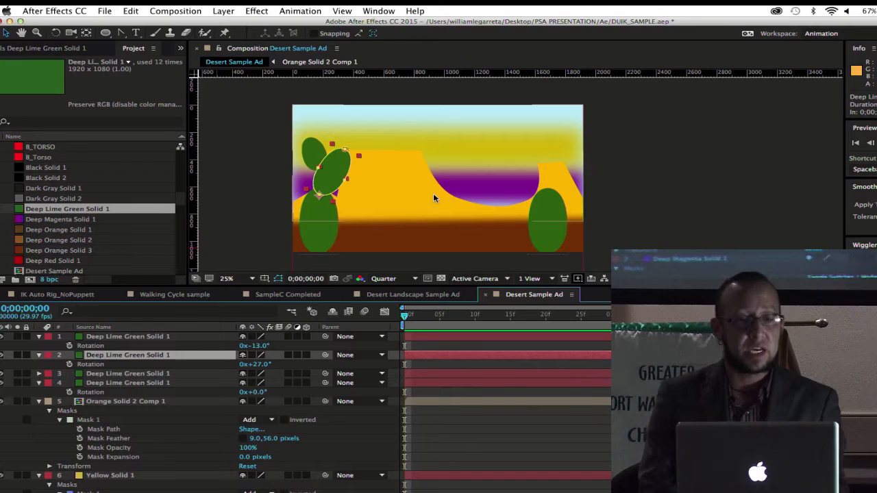
left_click(232, 10)
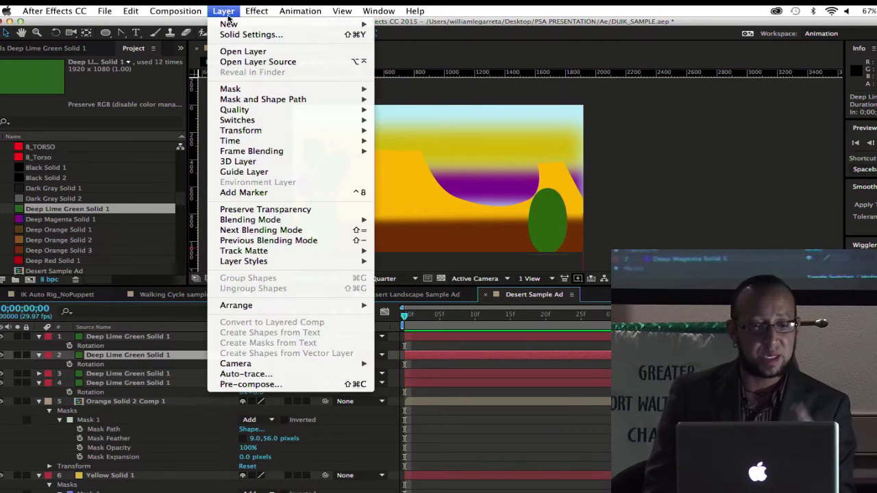
mouse_move(229, 25)
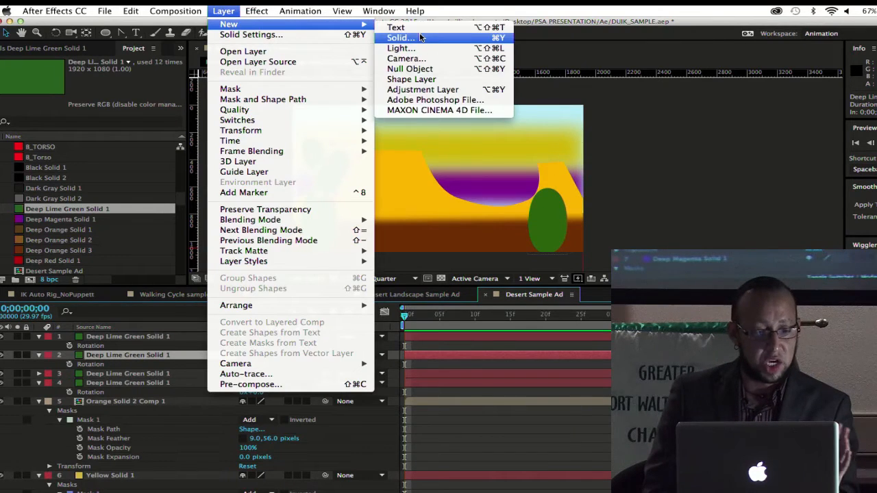
left_click(419, 89)
left_click_drag(89, 354, 134, 279)
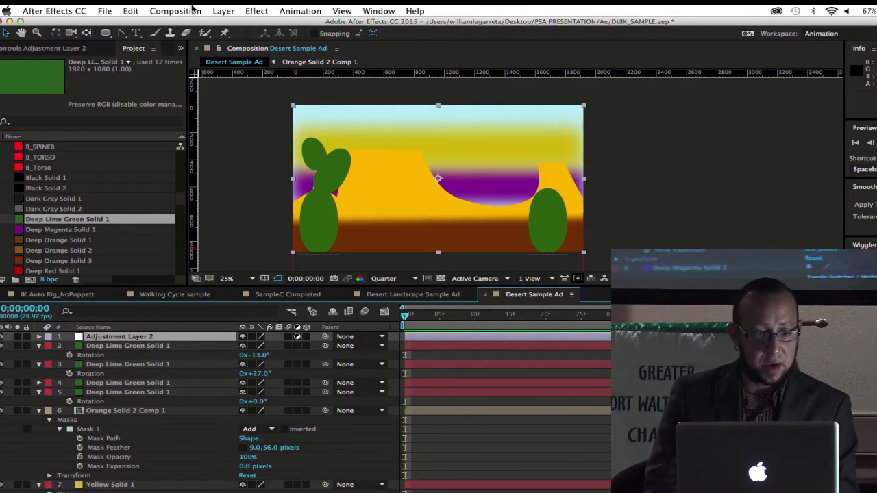
Step: Apply a Gaussian Blur to the adjustment layer with a blurriness of 45
left_click(256, 11)
mouse_move(275, 137)
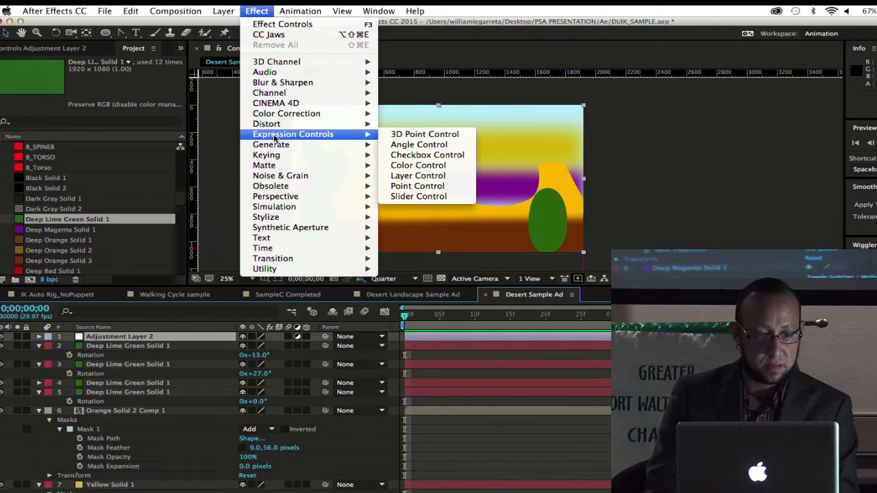
mouse_move(278, 94)
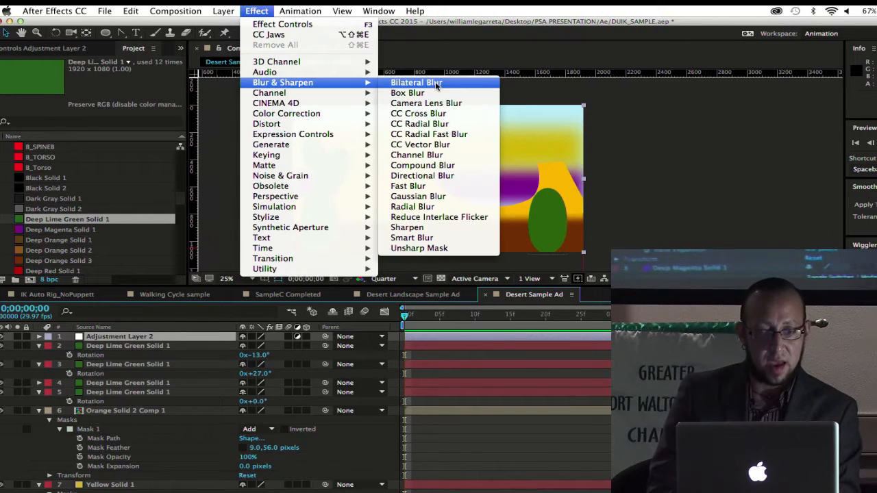
left_click(430, 196)
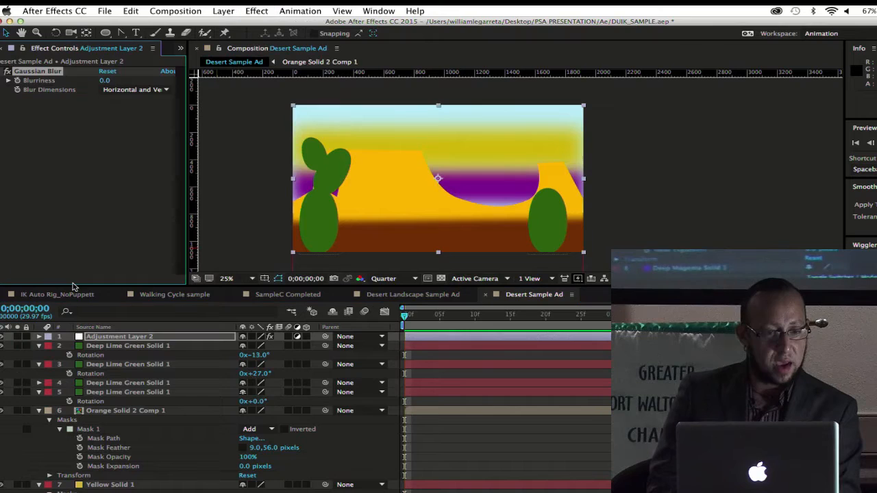
left_click(105, 81)
type("45")
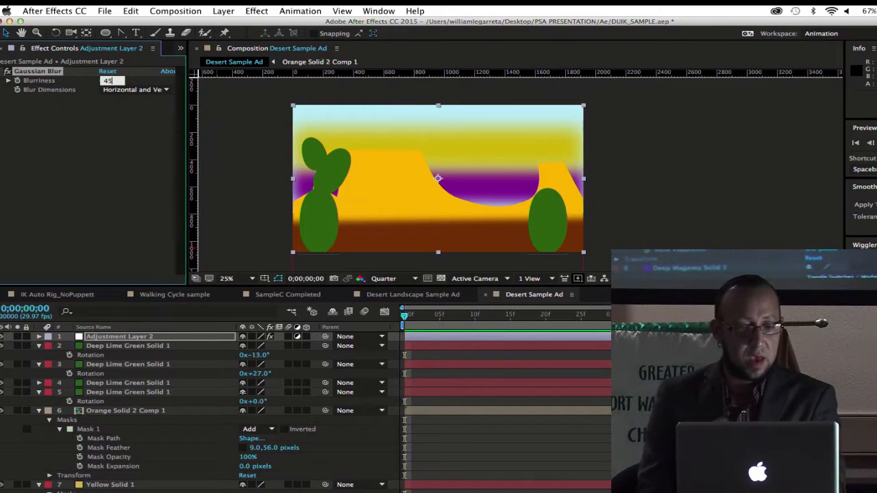
key("Return")
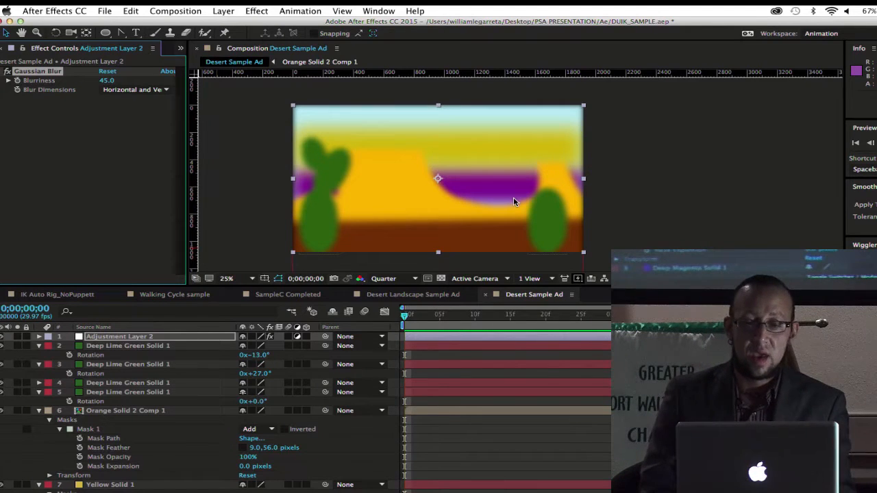
left_click(695, 139)
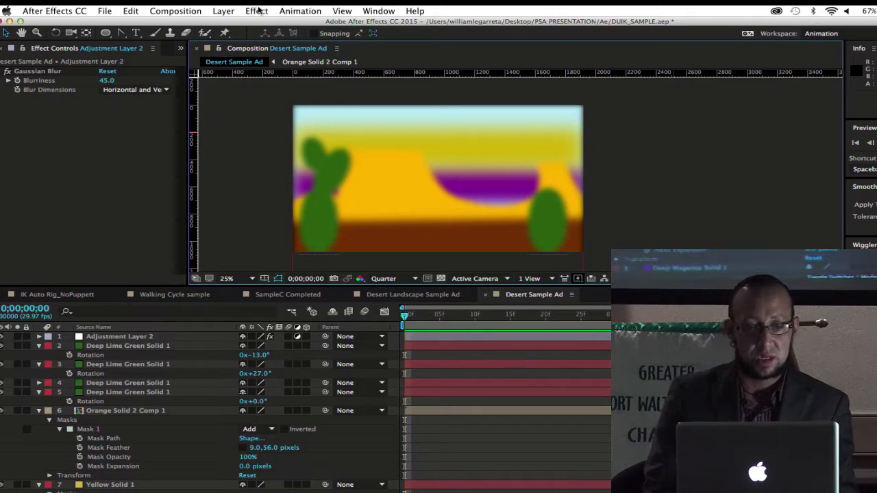
Step: Create a new 1920 x 1080 solid coloured pure red (FF0000) at the top of the layer stack
mouse_move(226, 23)
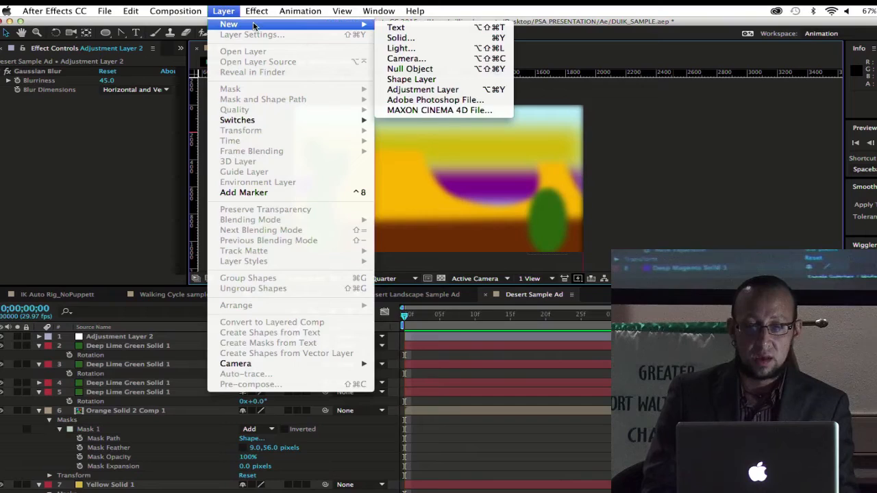
left_click(423, 43)
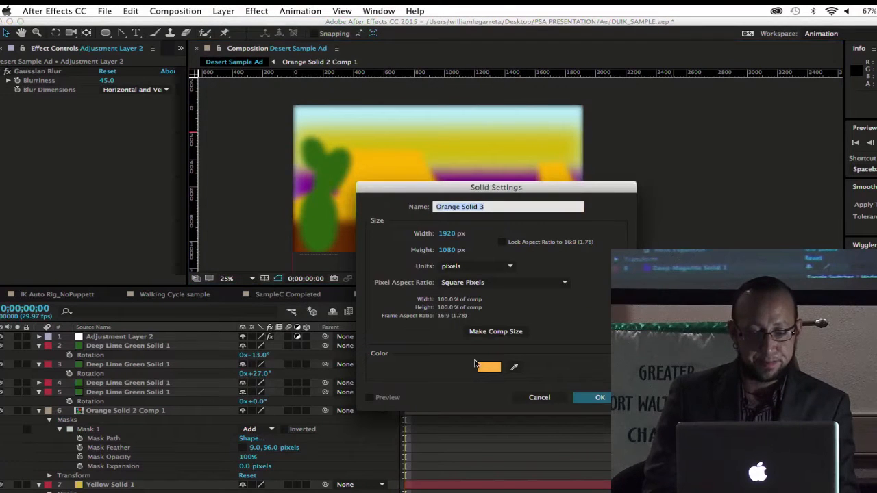
left_click(489, 367)
type("FF0000")
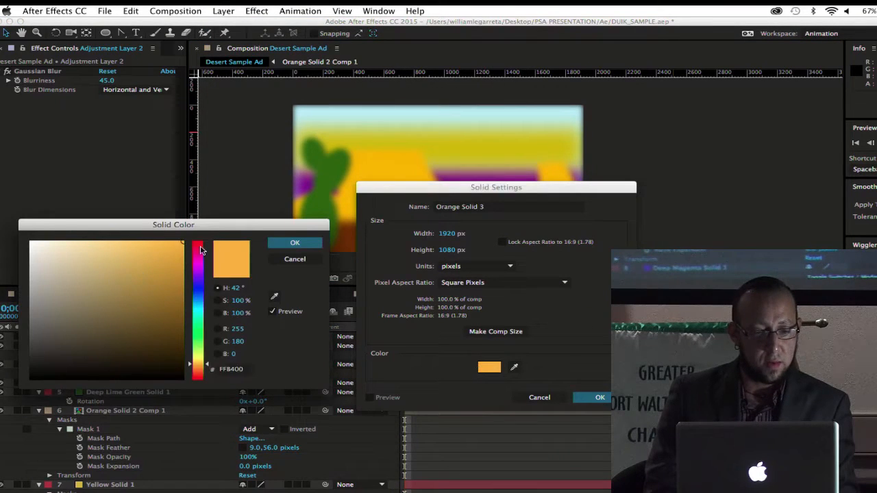
key("Tab")
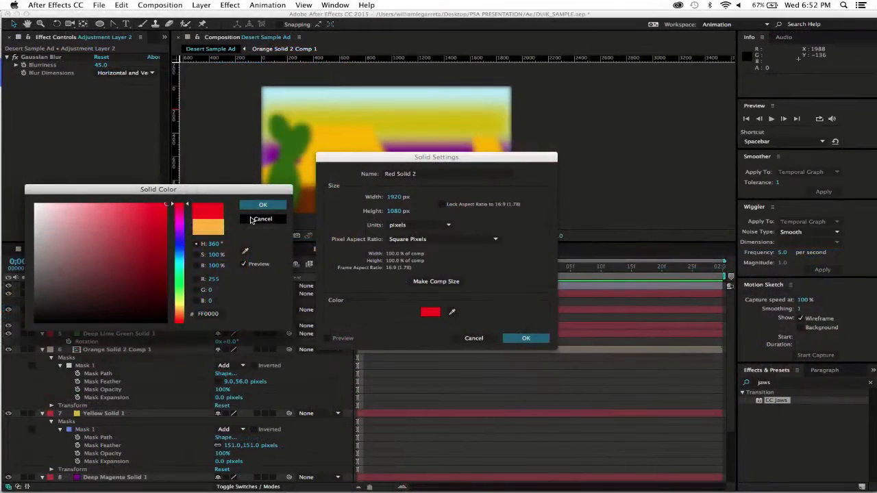
left_click(295, 242)
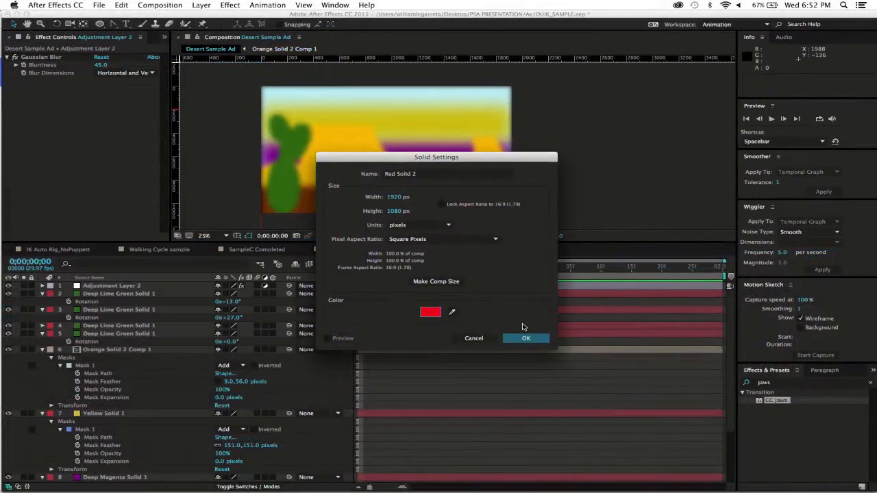
left_click(525, 338)
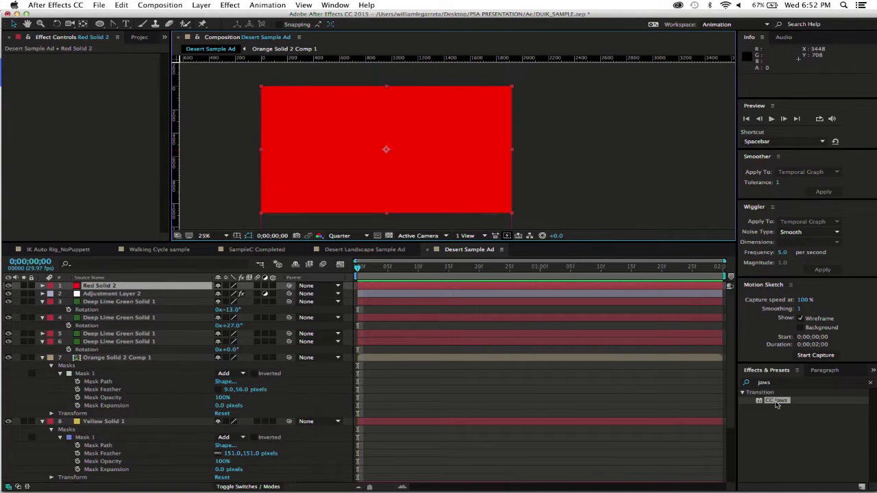
Step: Apply the CC Jaws effect to the red solid and set its Completion to 79%
left_click_drag(757, 401, 412, 168)
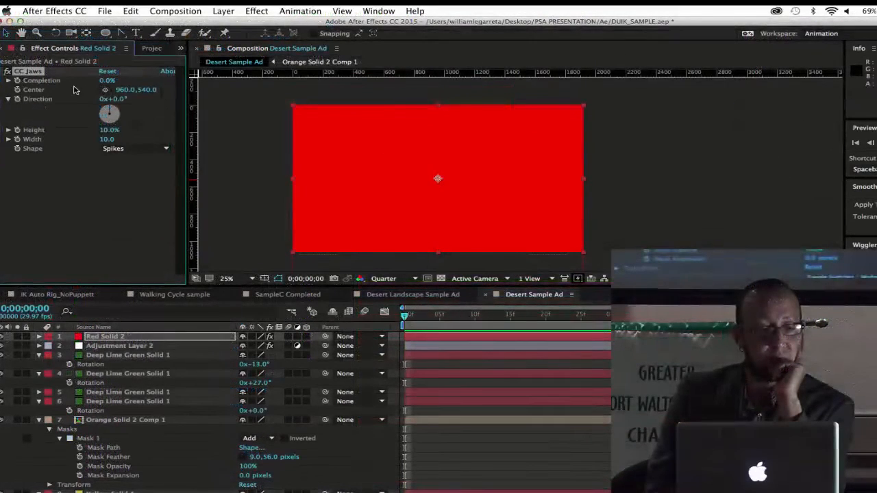
left_click_drag(107, 80, 162, 91)
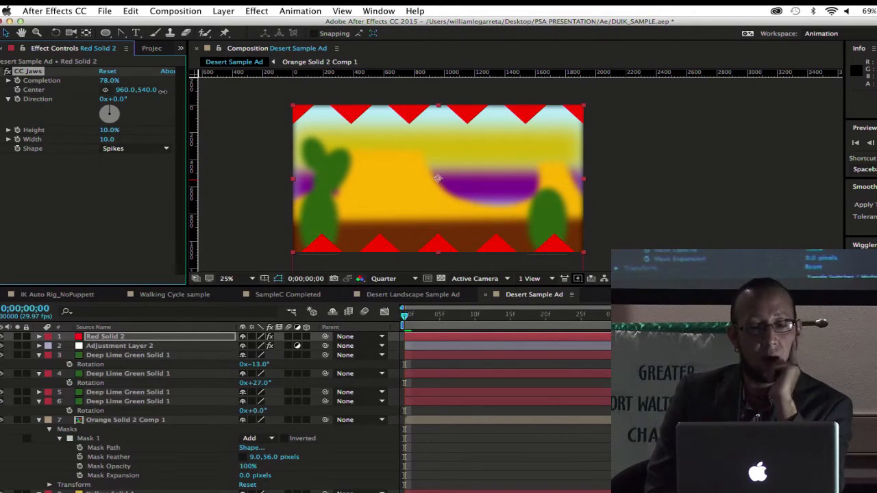
left_click_drag(163, 91, 164, 91)
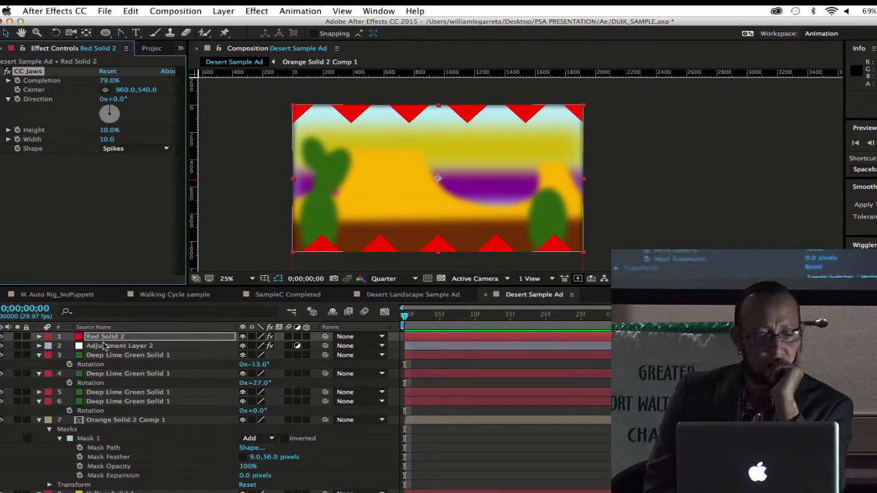
Step: Add the existing White Solid 2 from the project to the composition, directly beneath the red solid
left_click(154, 48)
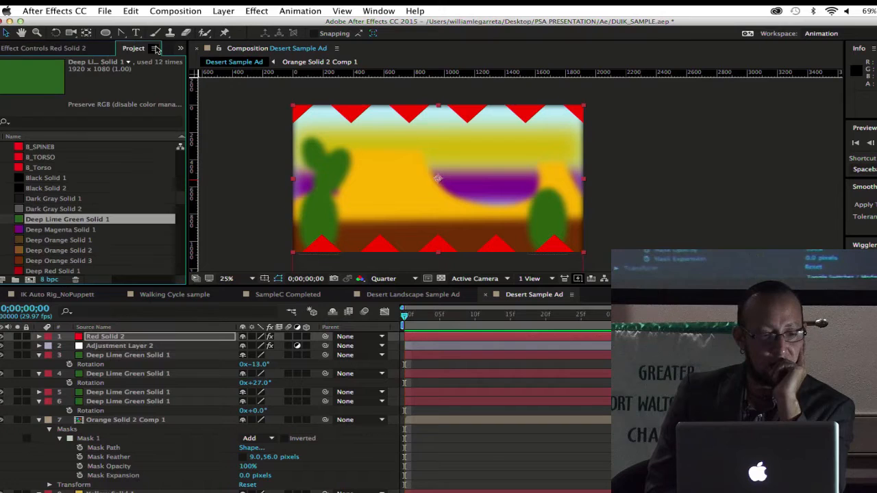
scroll(102, 247, "down", 15)
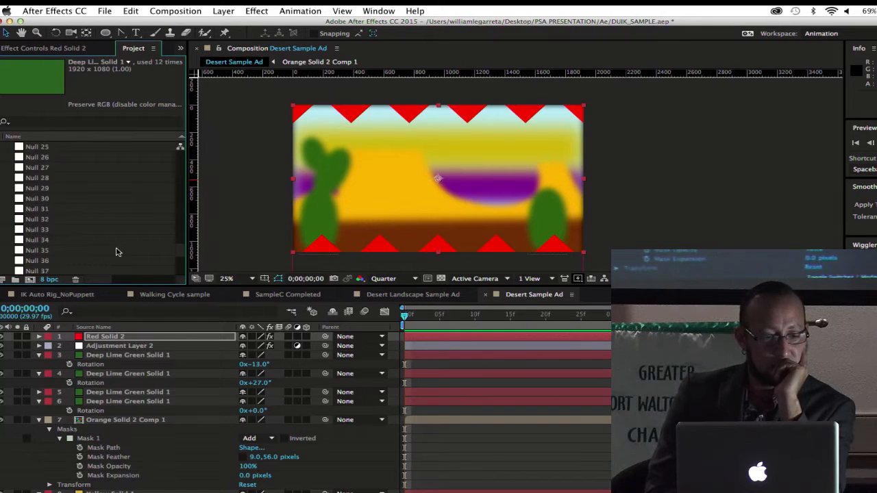
scroll(98, 248, "down", 4)
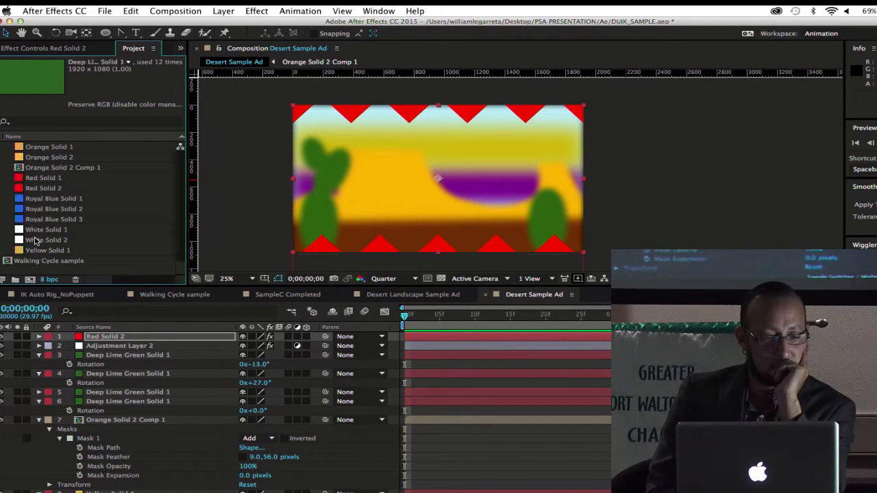
left_click(82, 240)
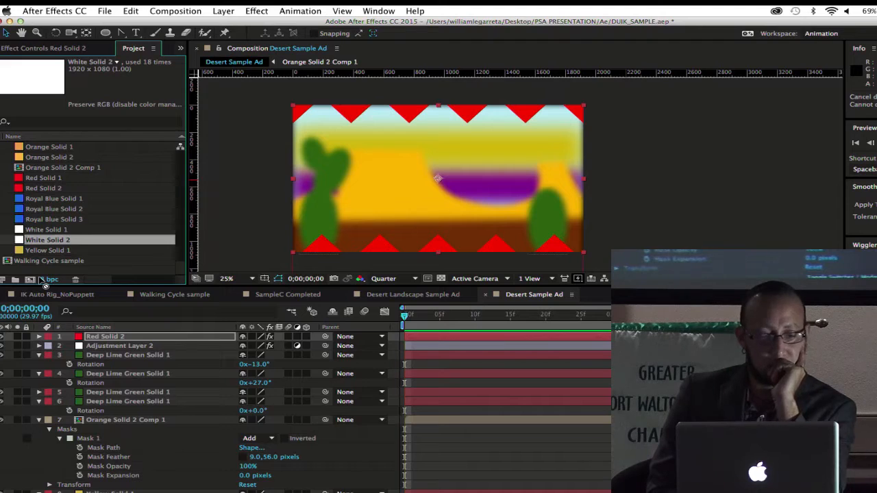
left_click_drag(43, 281, 137, 342)
Step: Give the white solid its own CC Jaws effect with Completion 80% and Center at 1145, 540
left_click_drag(859, 384, 527, 191)
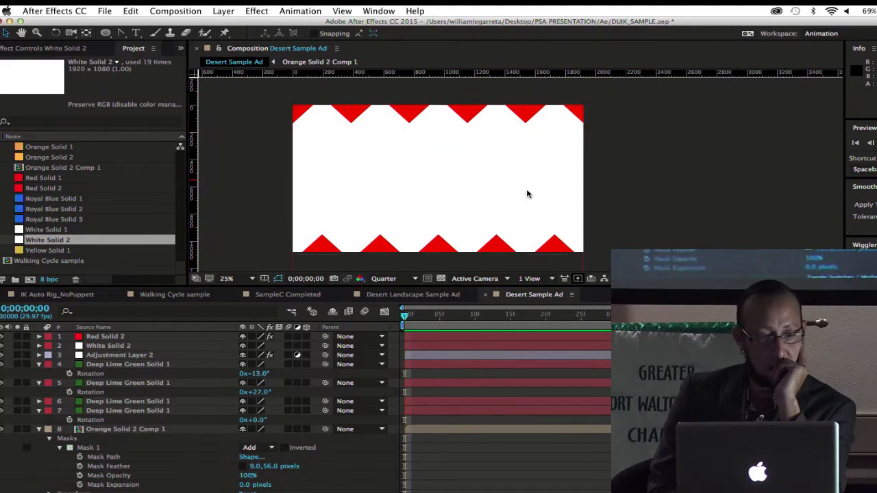
left_click(527, 192)
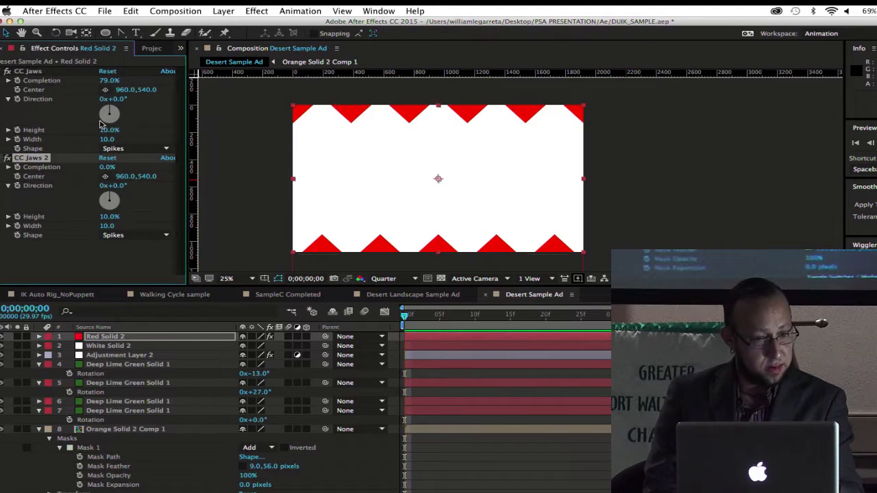
key("super+x")
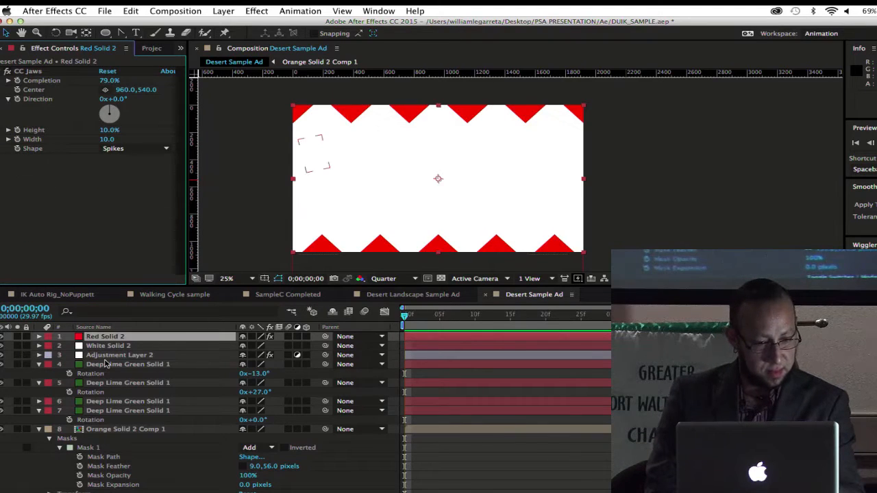
key("super+Down")
key("super+v")
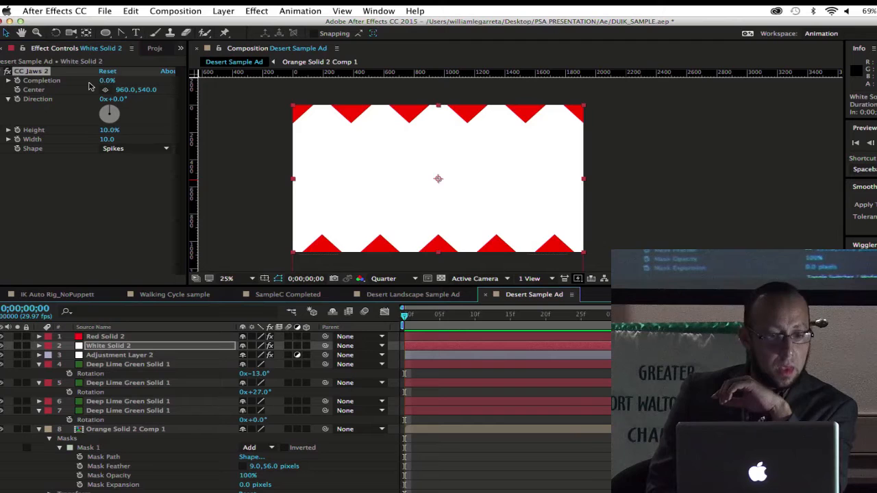
left_click_drag(110, 84, 169, 91)
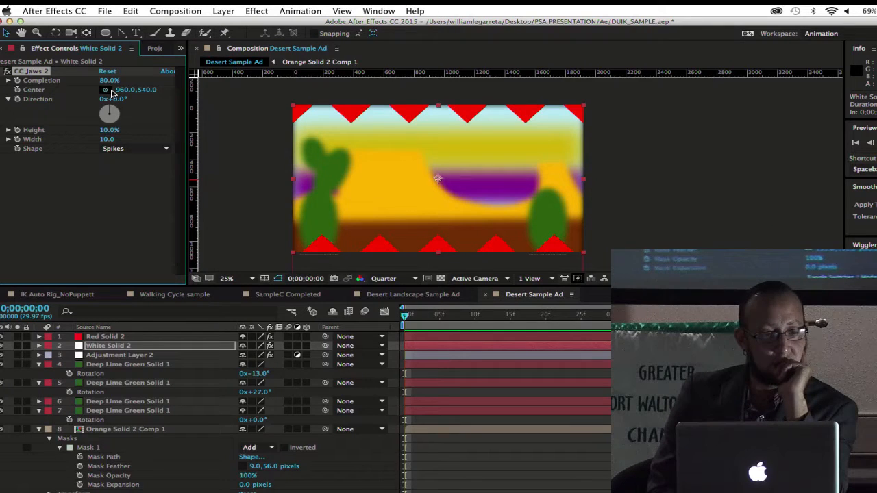
left_click_drag(120, 93, 263, 120)
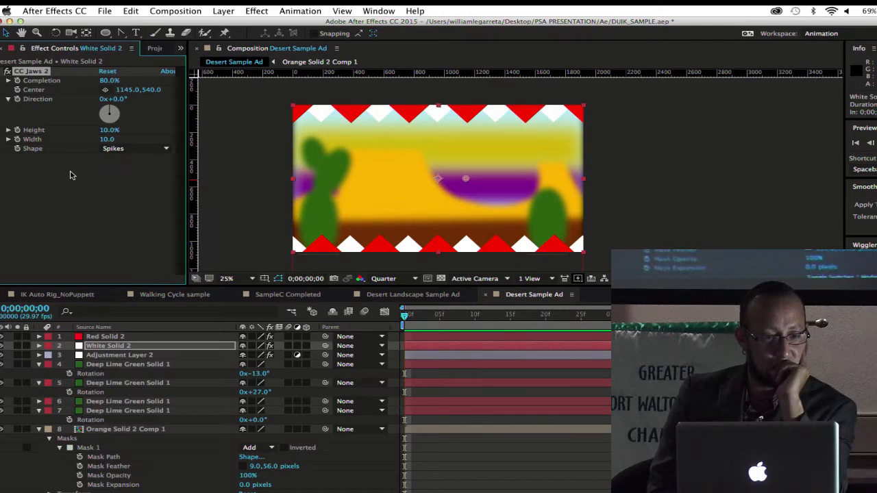
Step: Add the existing Deep Lime Green Solid 1 from the project directly beneath White Solid 2
left_click(155, 48)
scroll(41, 224, "up", 1)
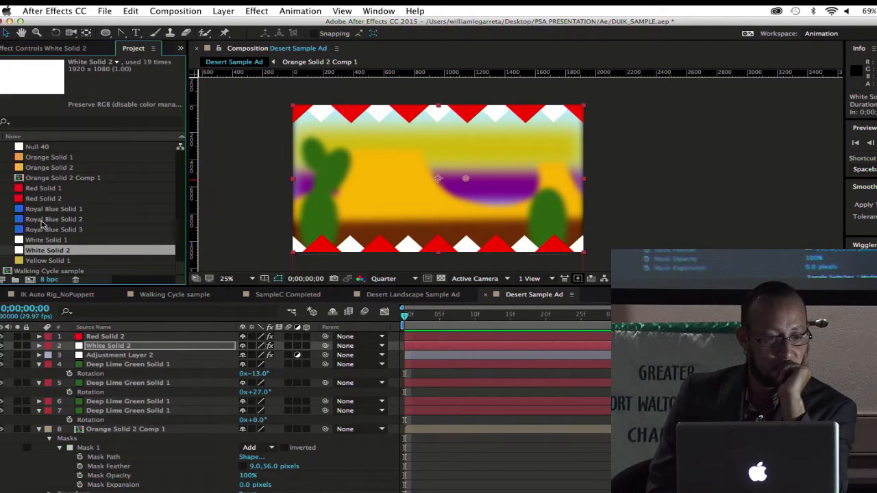
scroll(41, 224, "up", 5)
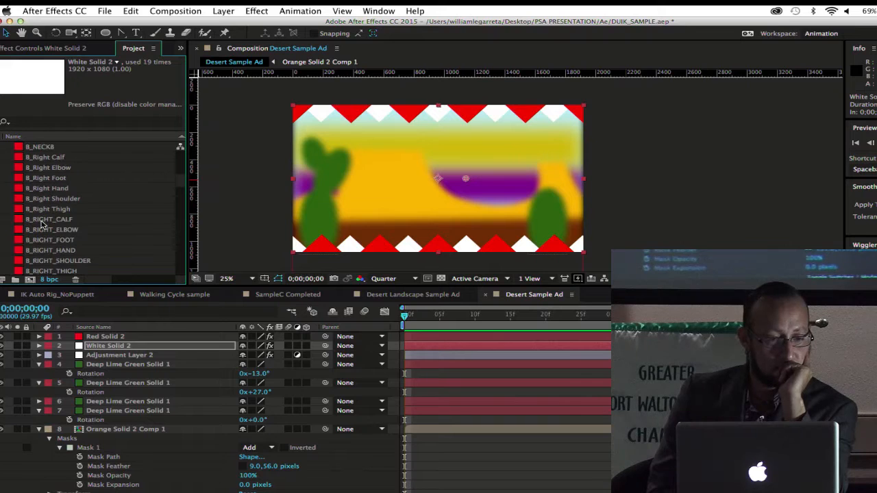
scroll(42, 224, "down", 5)
left_click_drag(54, 157, 123, 350)
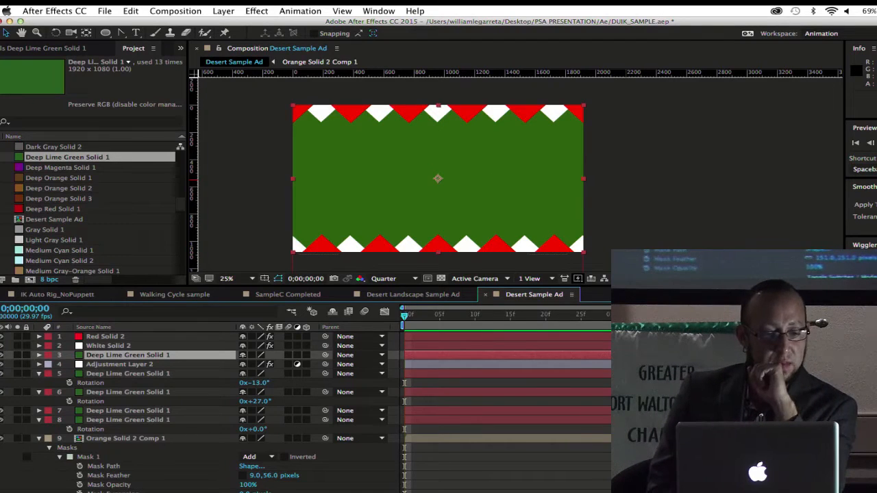
Step: Open the Desert Landscape Sample Ad composition from the project as a reference
scroll(94, 155, "up", 10)
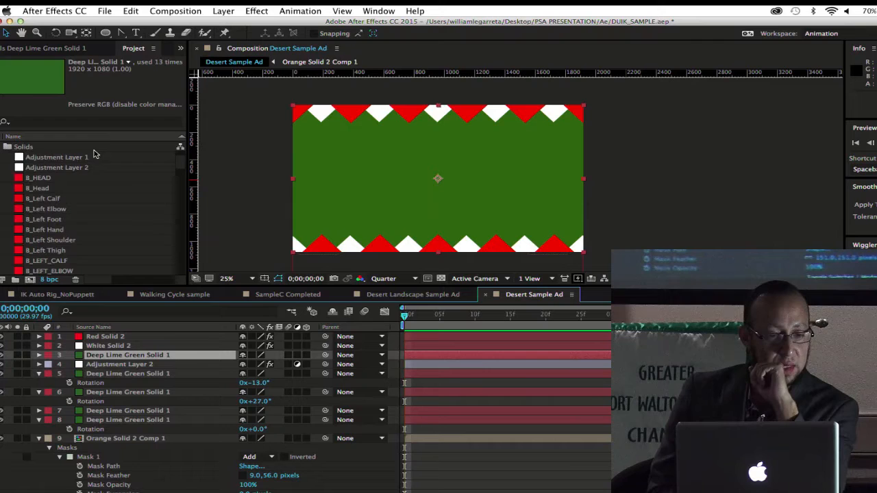
scroll(95, 155, "up", 2)
left_click(81, 158)
double_click(73, 159)
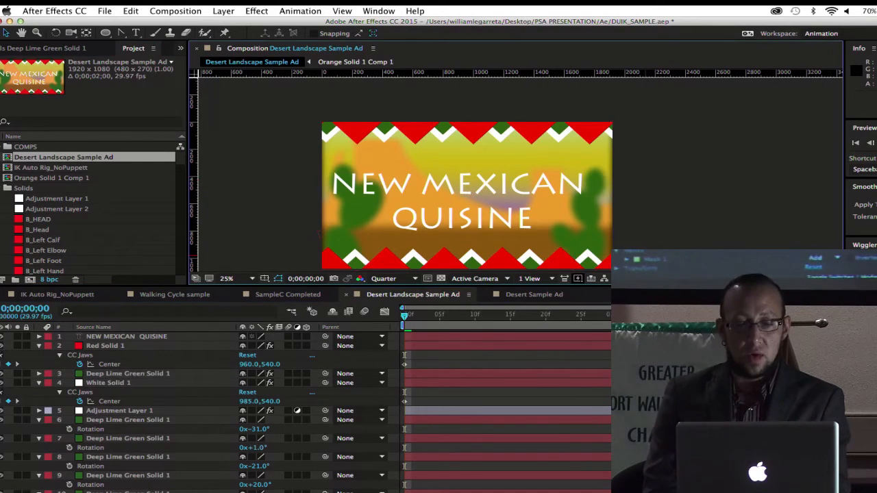
left_click_drag(616, 214, 627, 194)
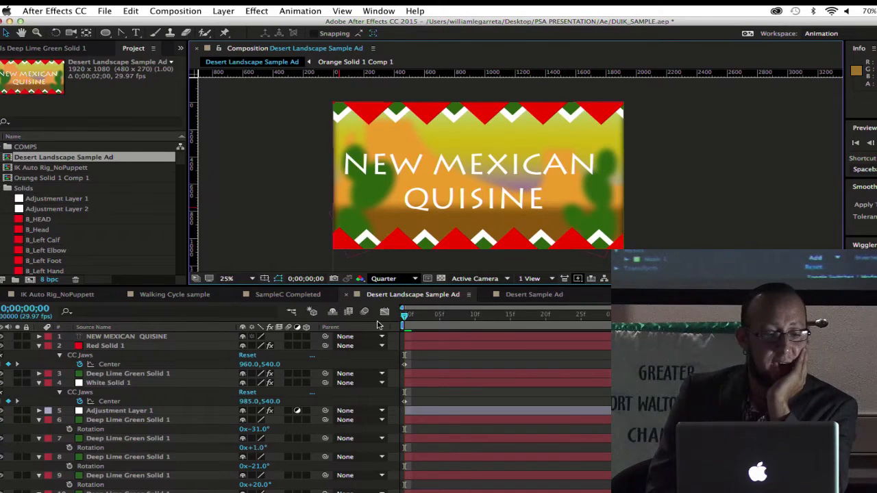
Step: Examine the effects on the Red Solid 1 layer, locate Offset among the Distort effects and preview the border animation
left_click(138, 337)
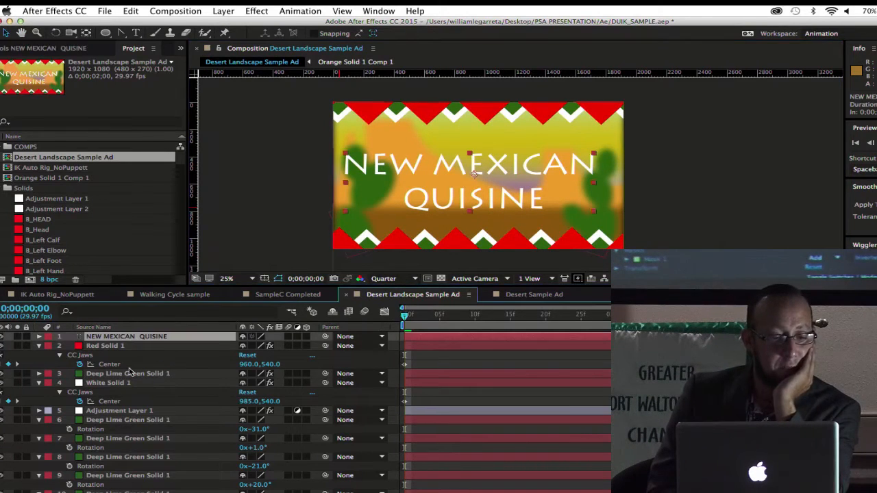
left_click(130, 374)
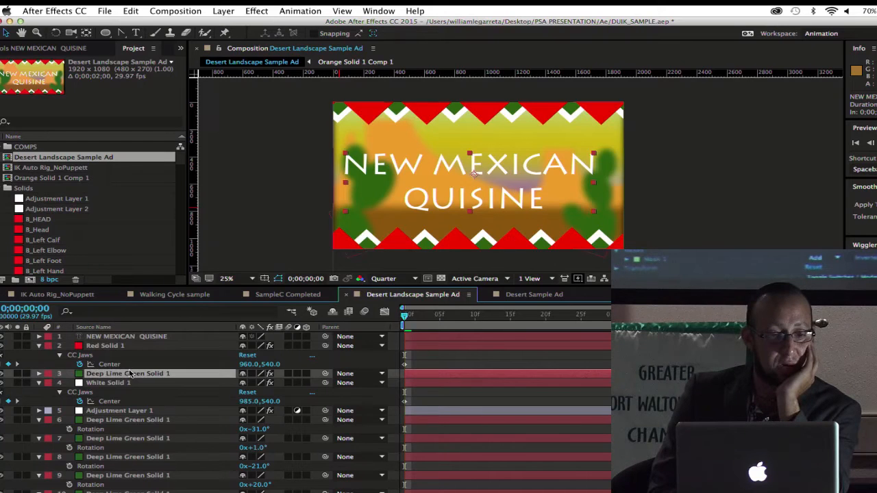
left_click(126, 346)
left_click(43, 48)
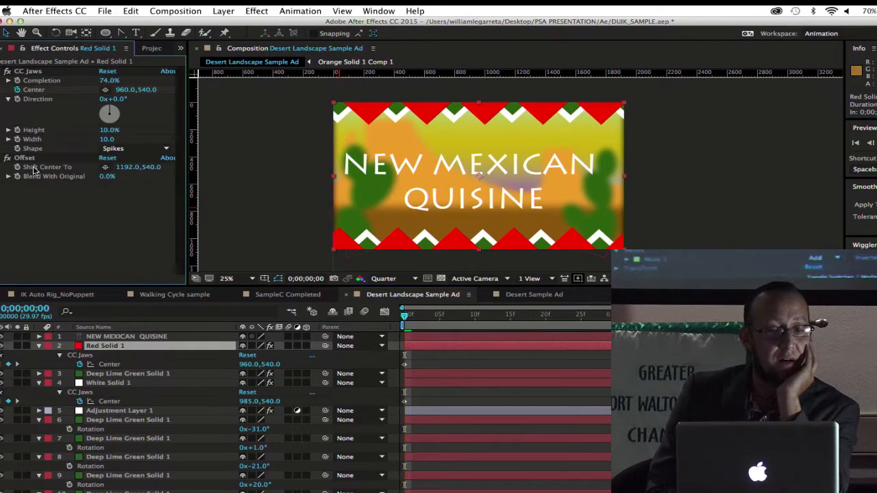
left_click(256, 11)
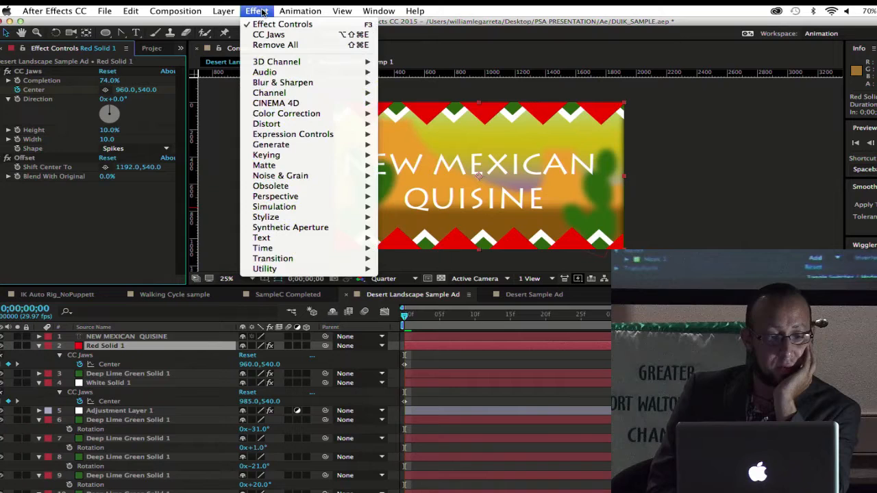
mouse_move(271, 124)
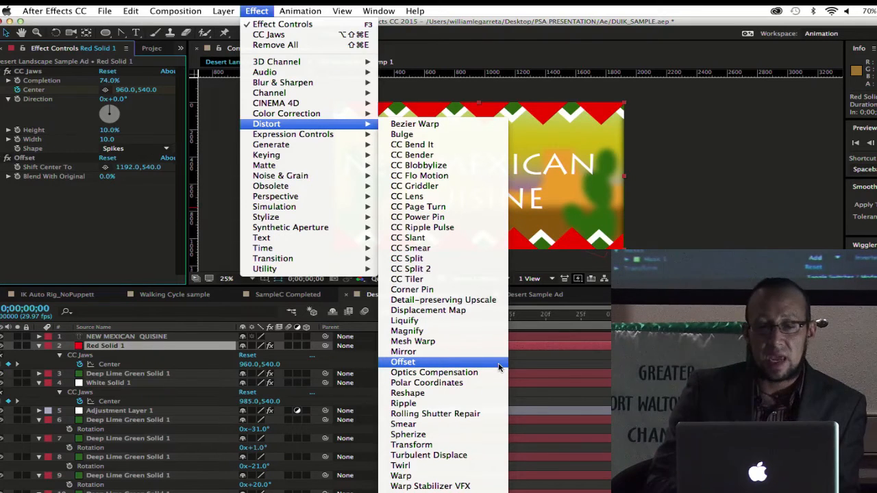
left_click(126, 90)
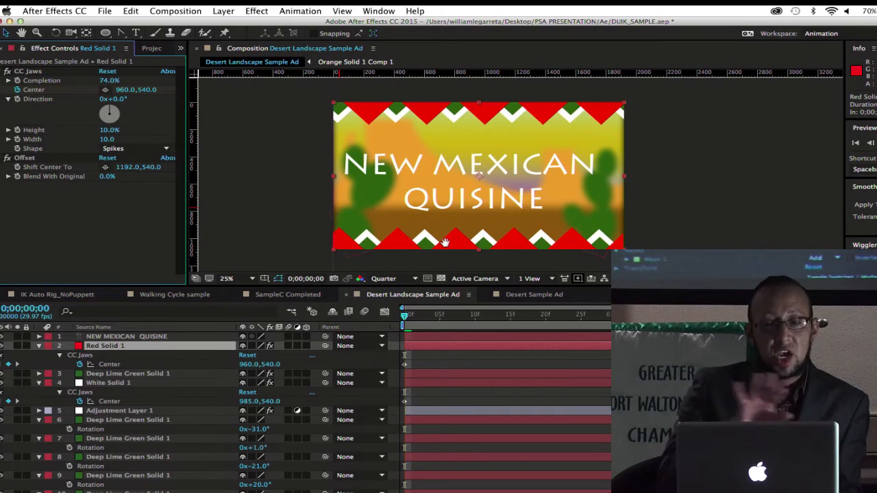
key("space")
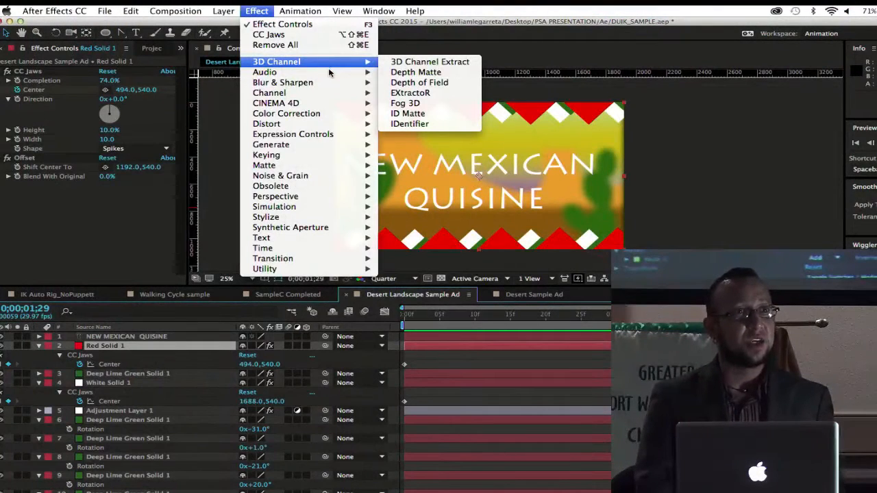
mouse_move(338, 77)
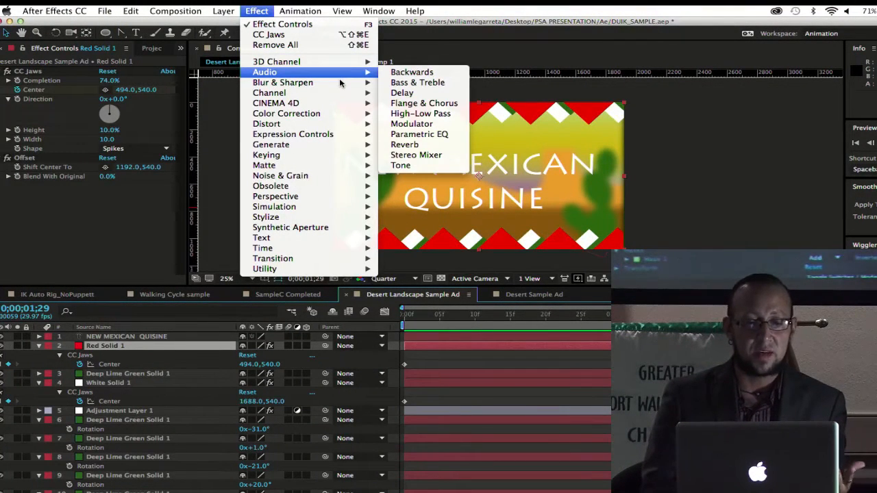
mouse_move(344, 113)
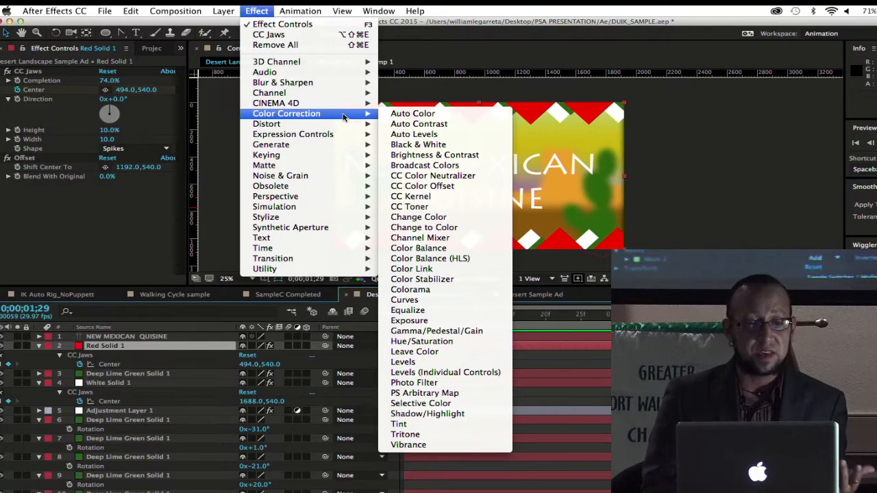
mouse_move(255, 136)
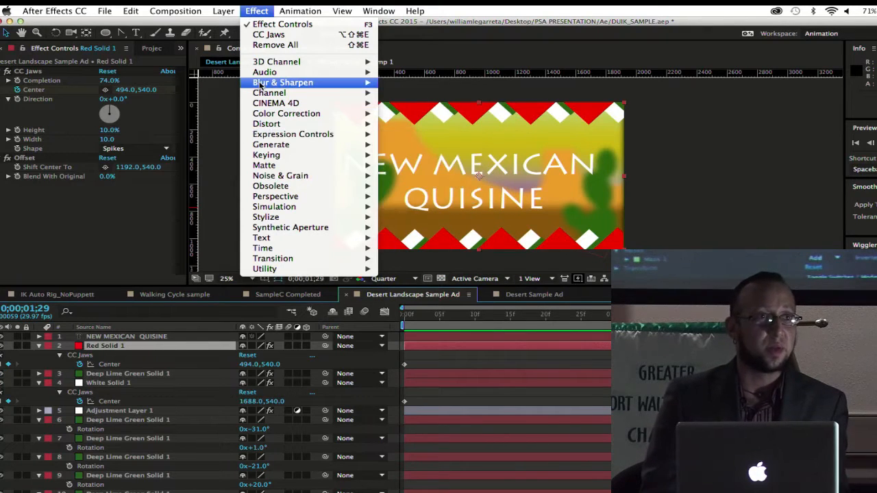
Step: Browse the Blur & Sharpen effects and examine the CC Jaws settings of the Deep Lime Green Solid 1 layer above White Solid 1
mouse_move(260, 83)
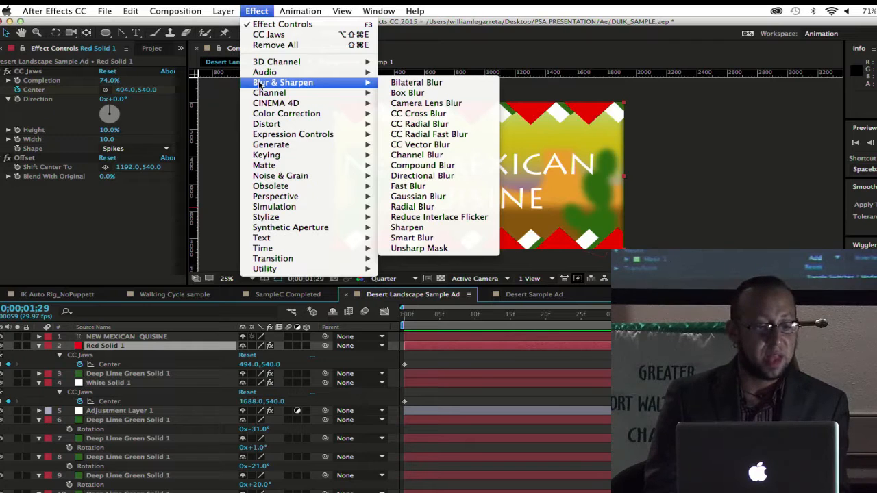
left_click(120, 359)
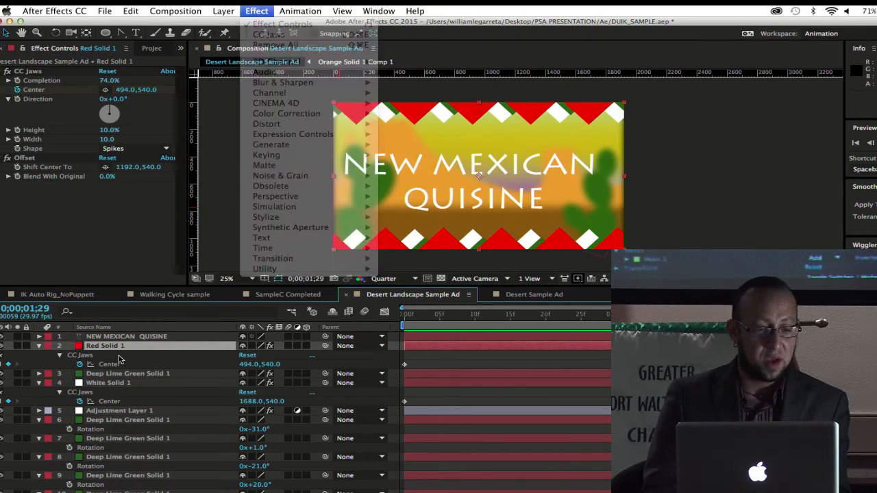
left_click(128, 374)
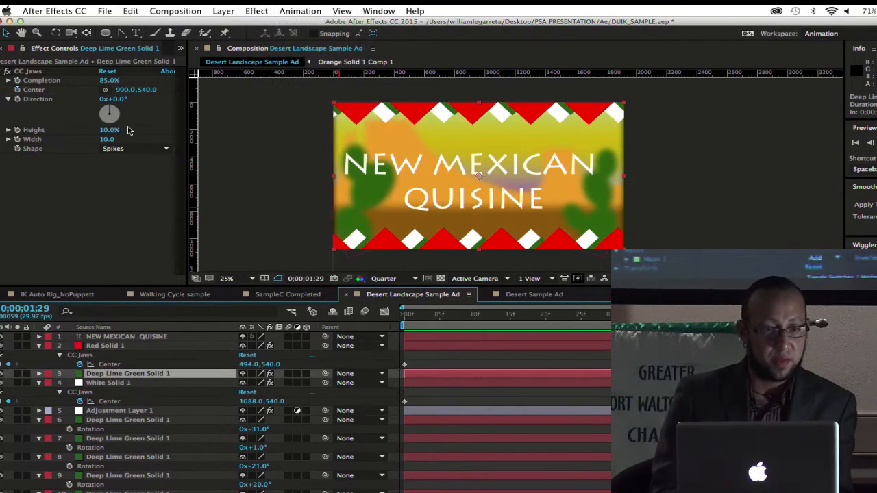
scroll(33, 53, "down", 1)
scroll(33, 53, "up", 1)
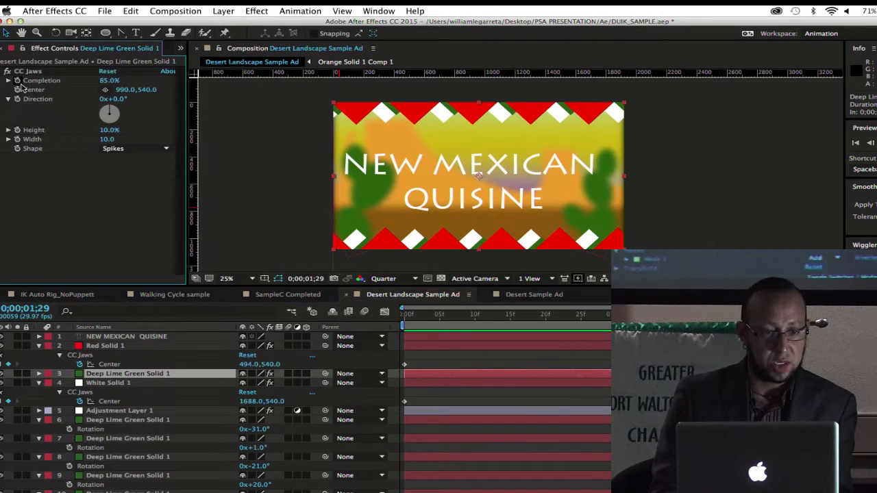
Step: Add the existing Red Solid 2 from the project as the topmost layer, above the NEW MEXICAN QUISINE text
scroll(33, 54, "down", 1)
scroll(44, 201, "down", 10)
scroll(43, 202, "down", 5)
left_click(43, 189)
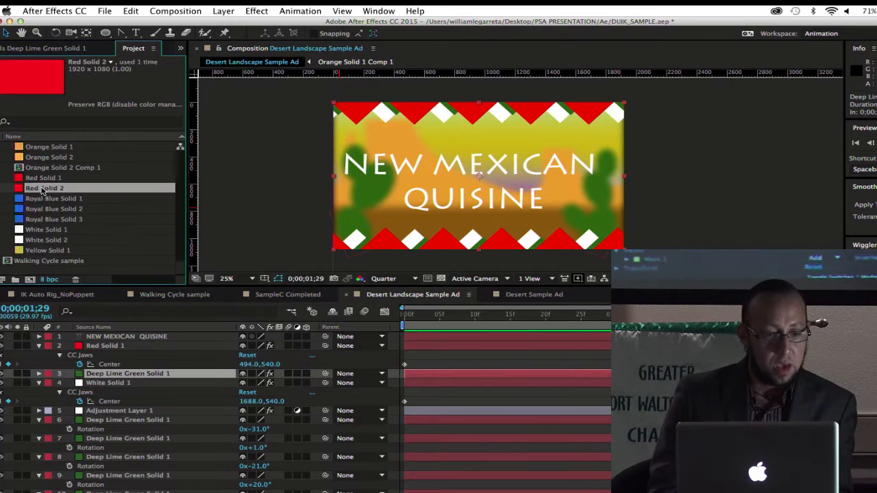
left_click_drag(43, 190, 61, 337)
Step: Set the Red Solid 2 layer's blending mode to Multiply and hide the layer
key("F4")
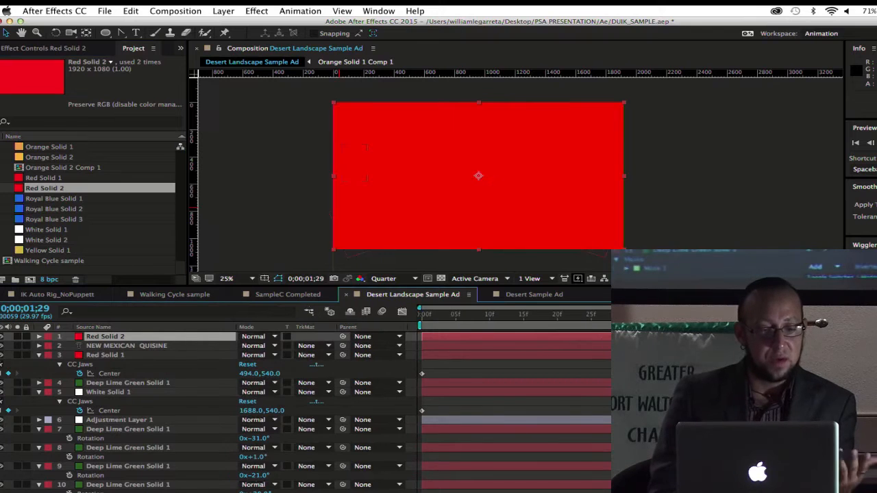
left_click(275, 336)
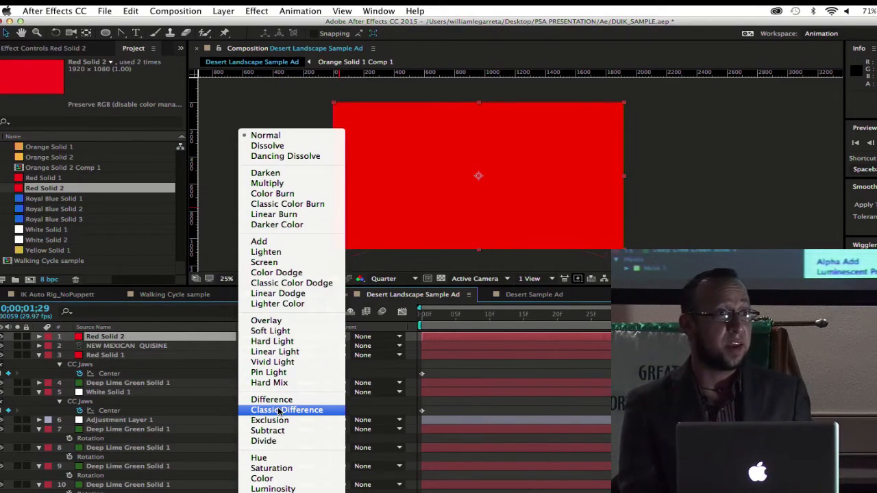
key("Up")
key("Up")
key("Up")
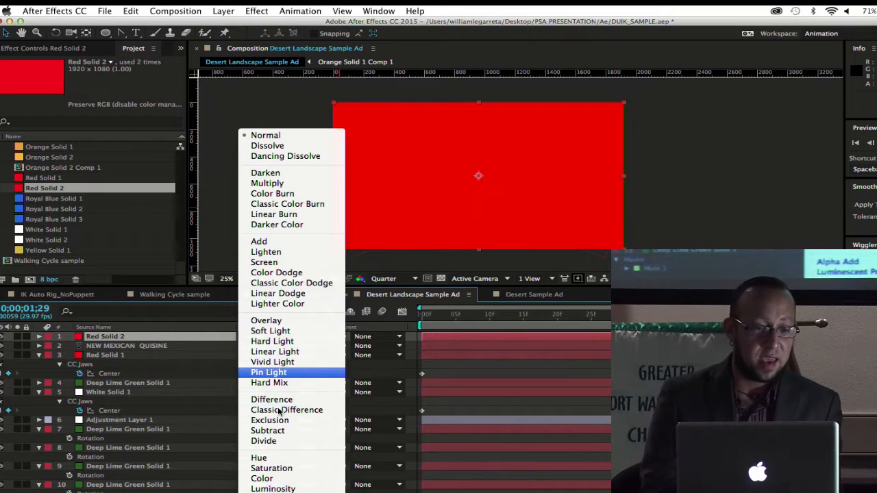
left_click(256, 183)
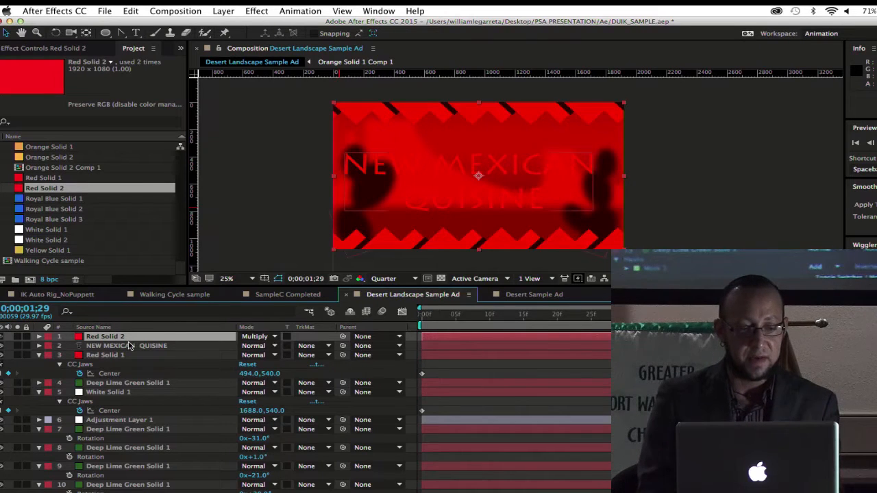
left_click(4, 336)
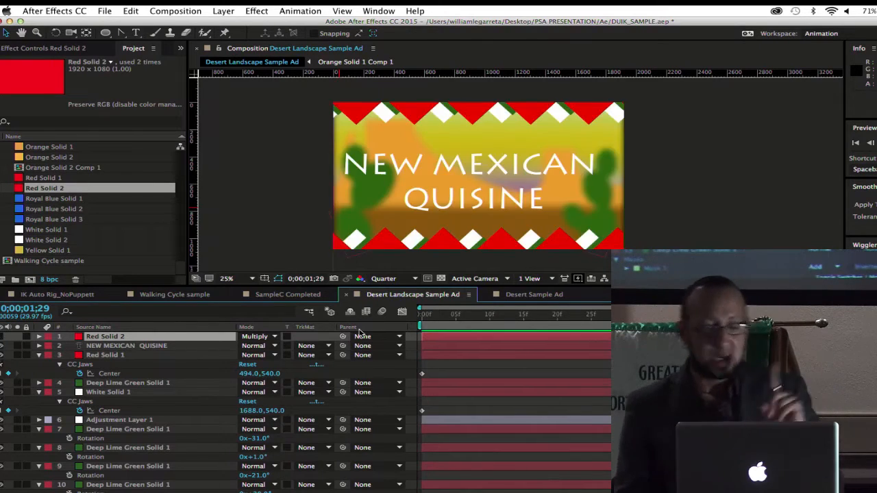
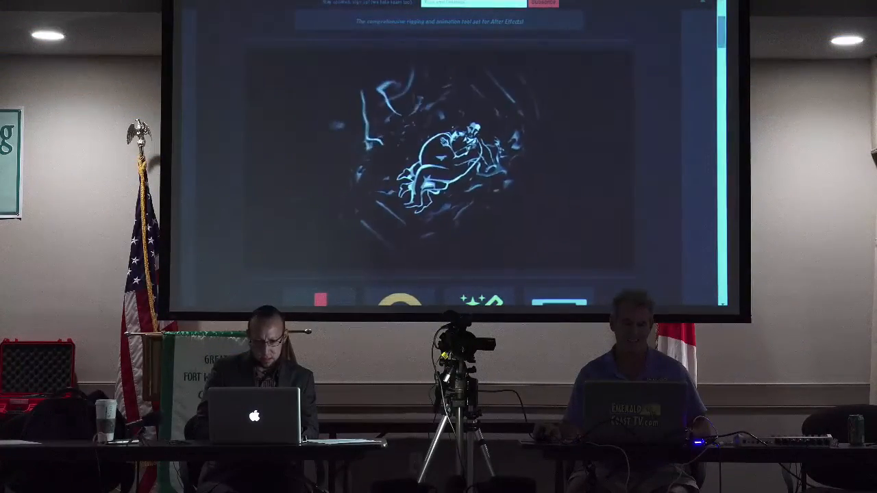
scroll(440, 164, "up", 3)
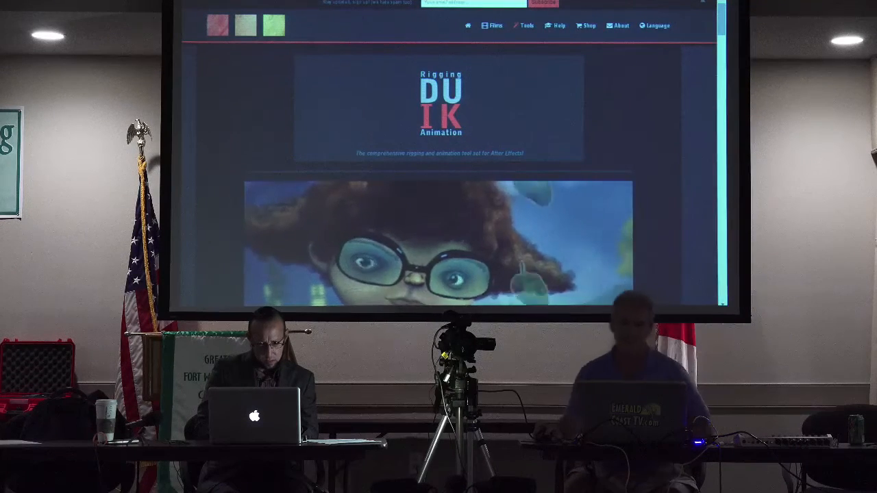
scroll(438, 165, "down", 4)
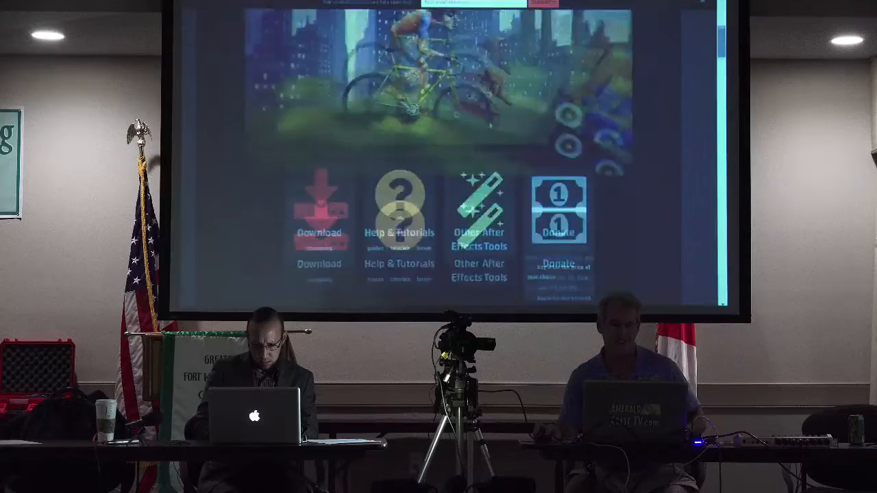
scroll(438, 164, "up", 2)
scroll(439, 164, "down", 2)
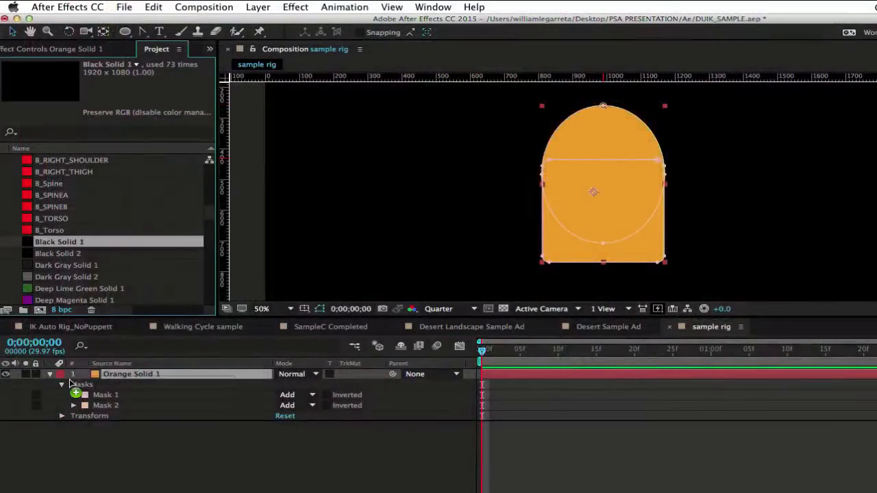
Step: Add Black Solid 1 above Orange Solid 1 and mask it into two small elliptical eyes by duplicating the first ellipse mask
left_click_drag(74, 375, 75, 377)
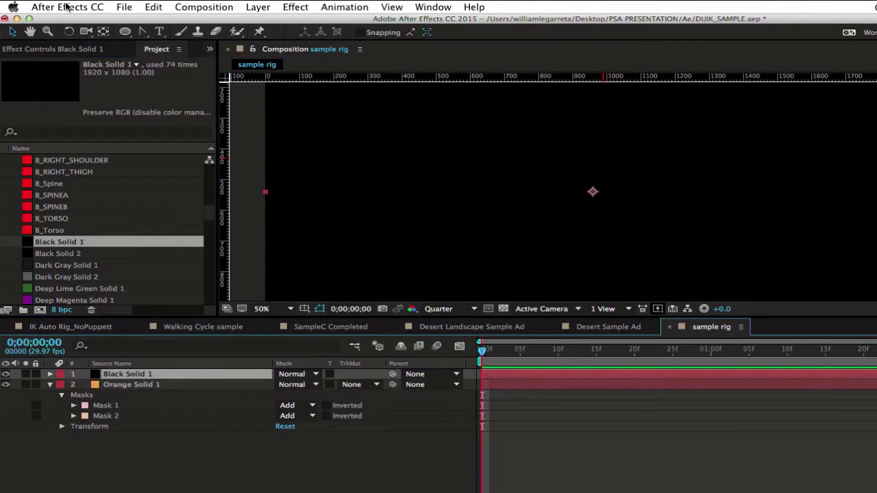
key("q")
mouse_move(564, 176)
left_mouse_down()
mouse_move(588, 190)
mouse_move(641, 195)
left_mouse_up()
key("super+d")
key("v")
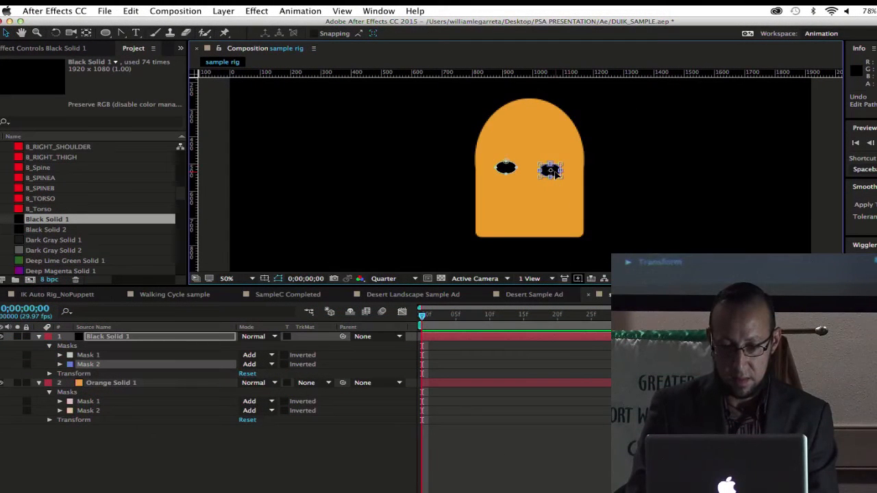
Step: Move both eye masks up so they sit level on the face, and draw a wide, thin rounded-rectangle mouth mask below them
left_click_drag(555, 172, 558, 145)
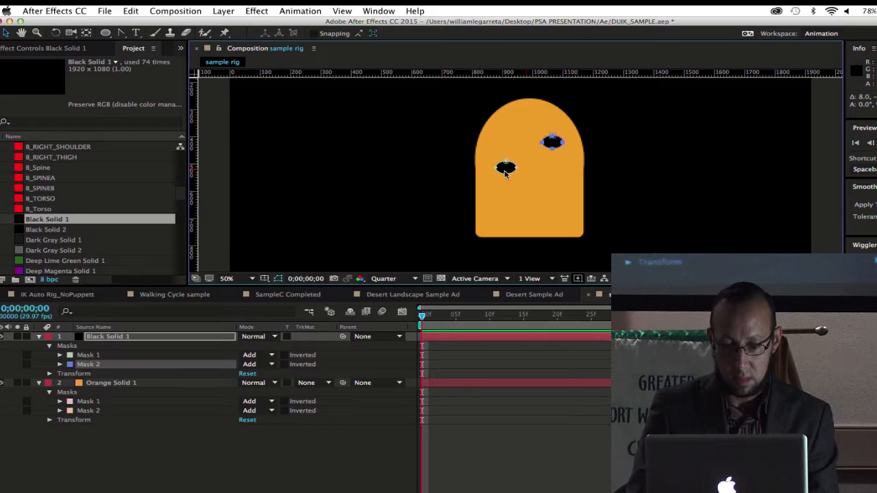
double_click(505, 172)
left_click(505, 172)
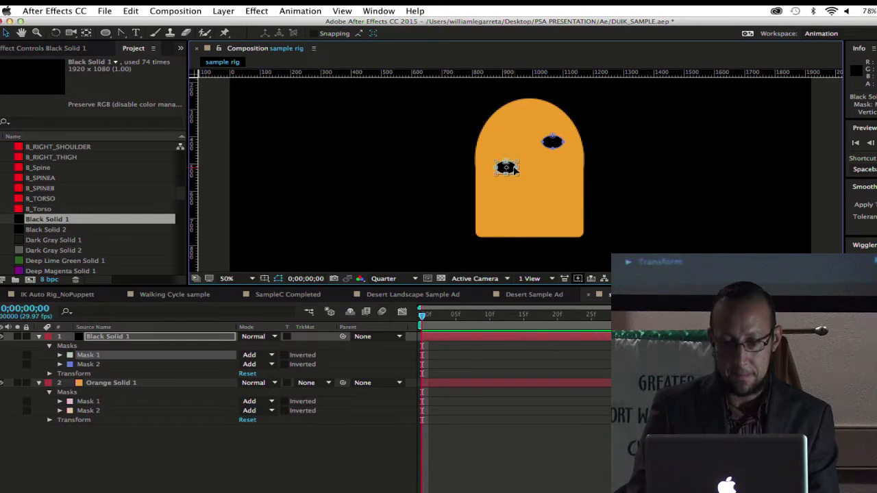
left_click_drag(512, 168, 517, 141)
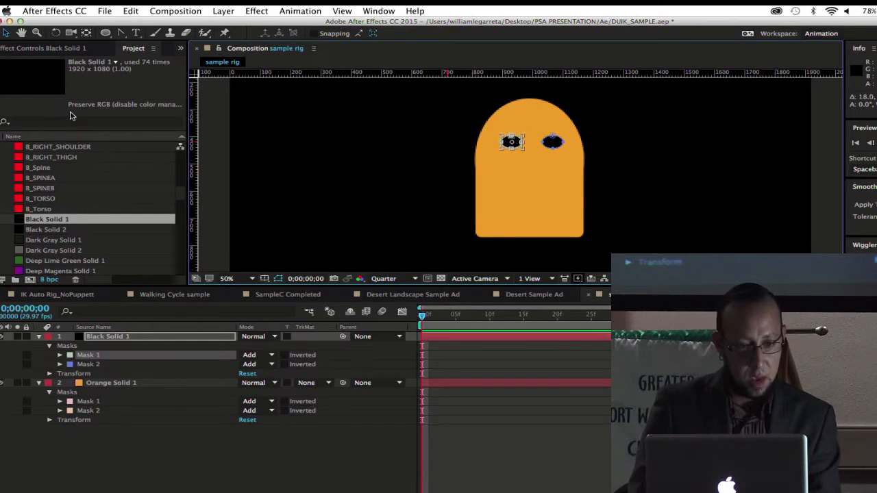
left_click_drag(105, 32, 137, 44)
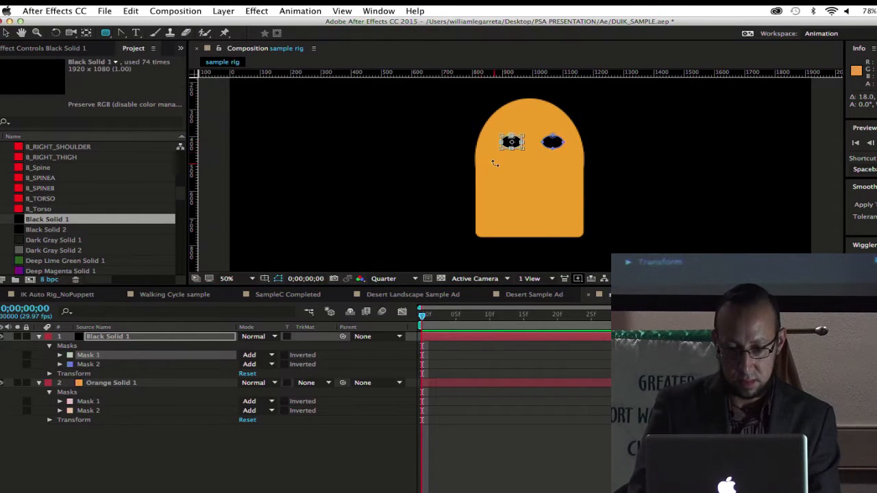
left_click_drag(496, 162, 566, 173)
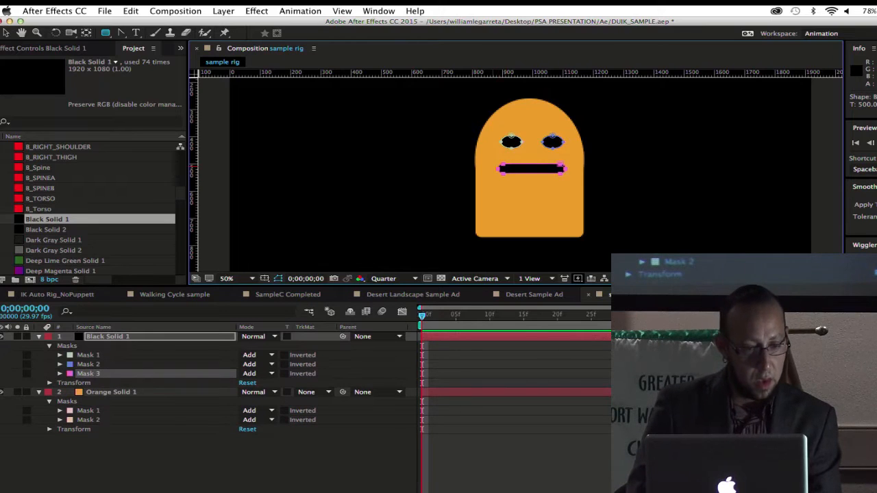
Step: Add Orange Solid 2 from the project as the topmost layer and mask it into a narrow vertical rounded bar below the mouth
left_click(49, 234)
scroll(53, 244, "up", 5)
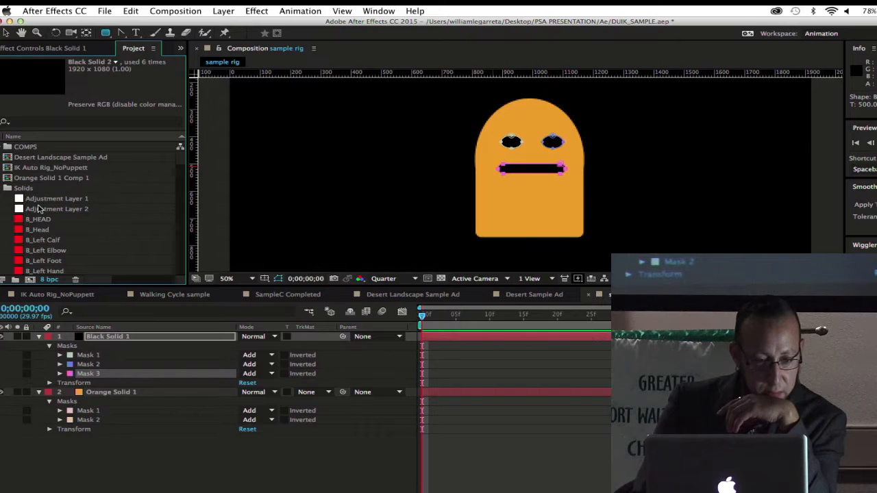
scroll(39, 209, "down", 10)
left_click(50, 147)
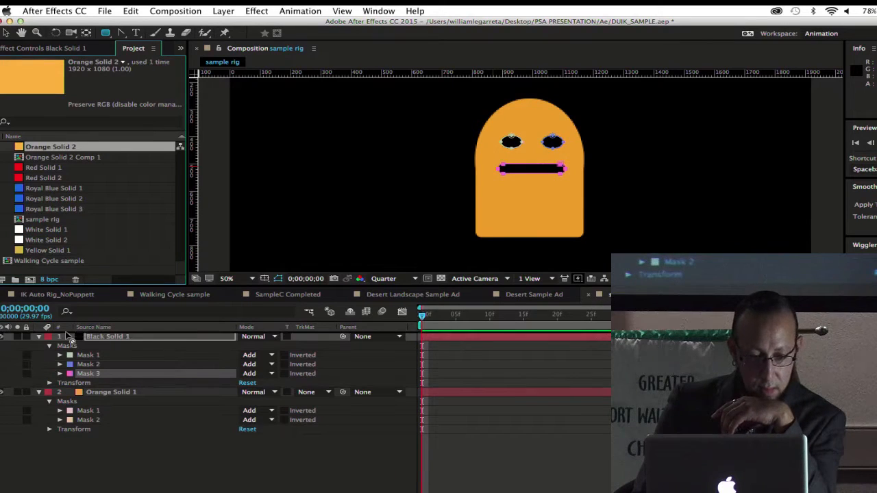
left_click_drag(65, 339, 66, 341)
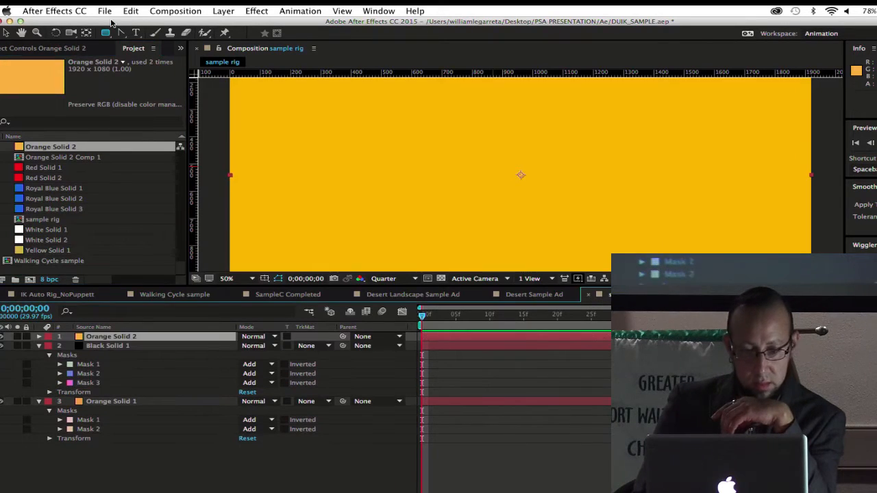
left_click(511, 169)
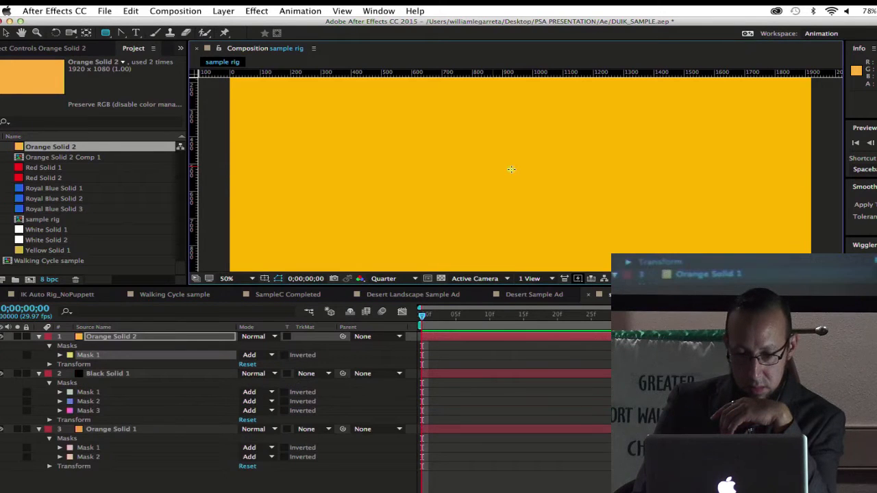
left_click_drag(511, 169, 526, 245)
Step: Place the rounded bar on the body's left edge as an arm and duplicate it for a matching arm on the right edge
key("v")
left_click(522, 185)
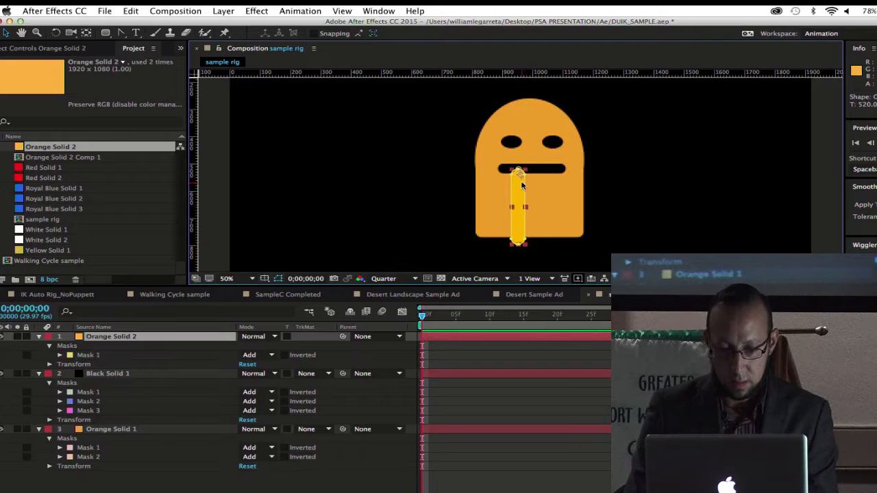
left_click_drag(522, 184, 481, 184)
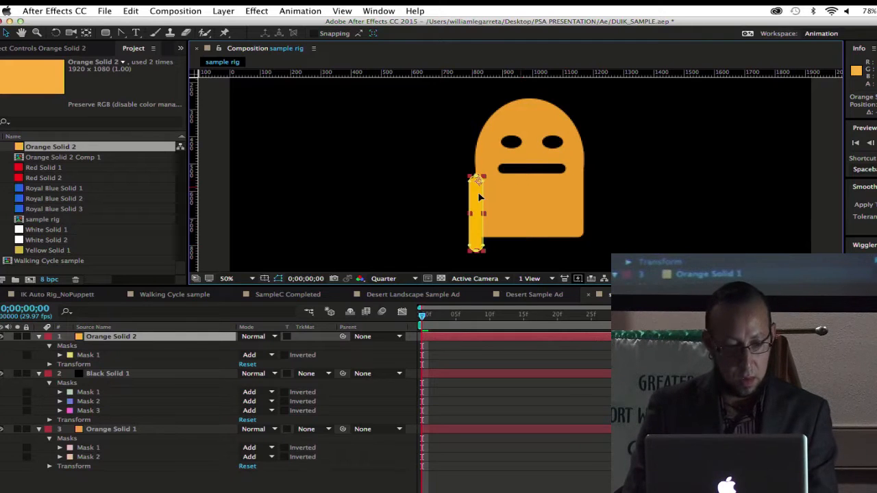
key("super+d")
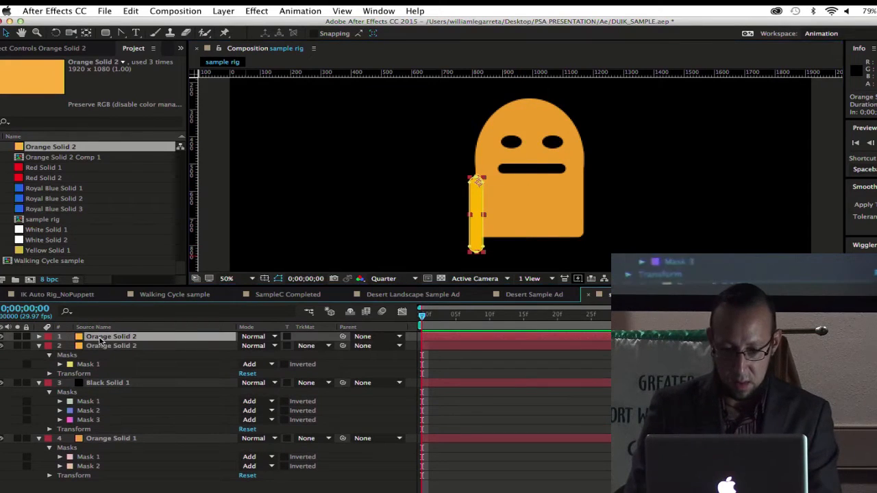
left_click_drag(467, 225, 581, 209)
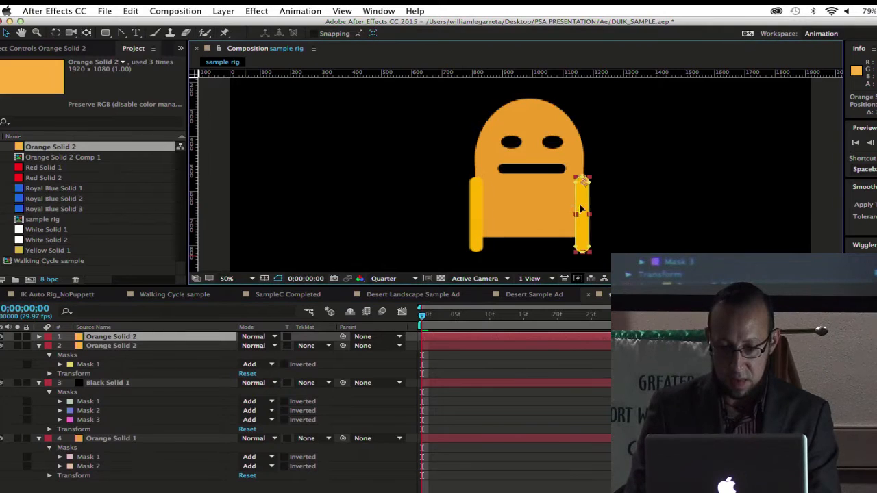
Step: Duplicate the limb layer twice and place the copies side by side under the body as two legs
scroll(484, 183, "down", 3)
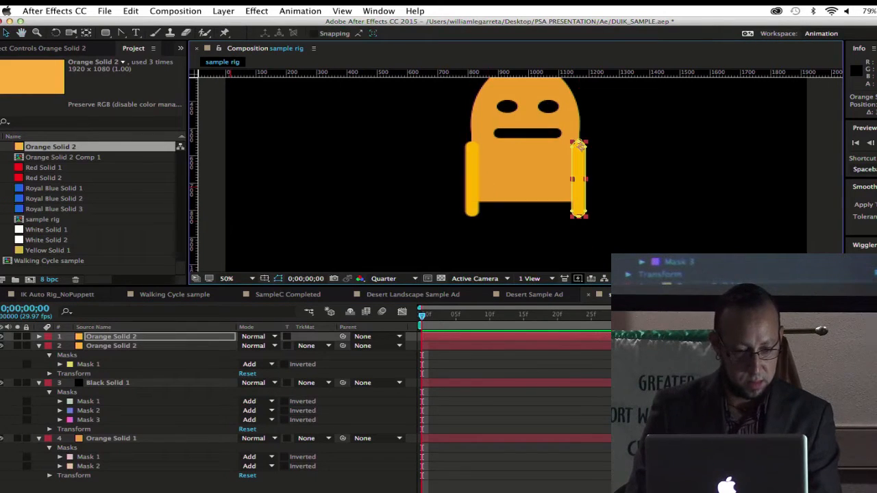
left_click(103, 336)
key("super+d")
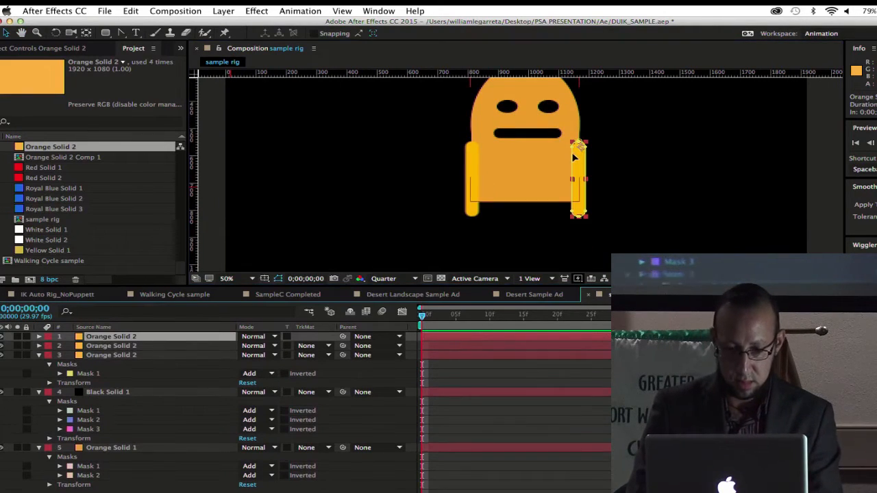
left_click_drag(578, 182, 512, 230)
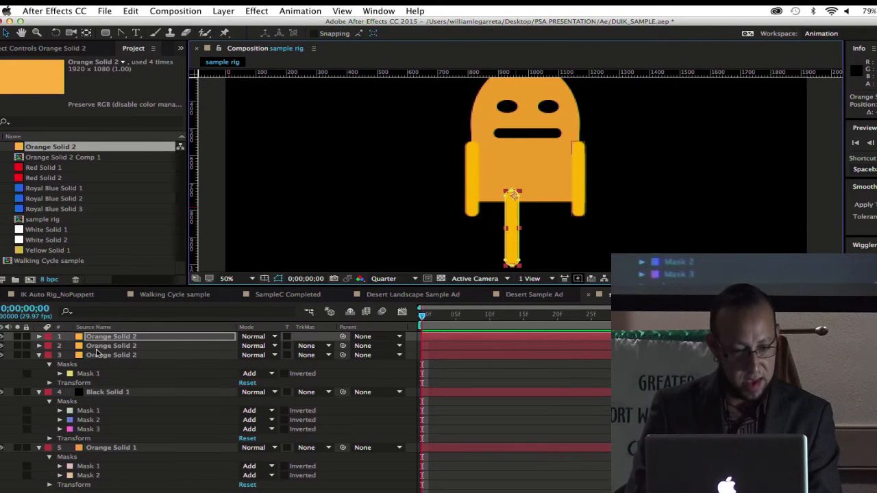
left_click(120, 338)
key("super+d")
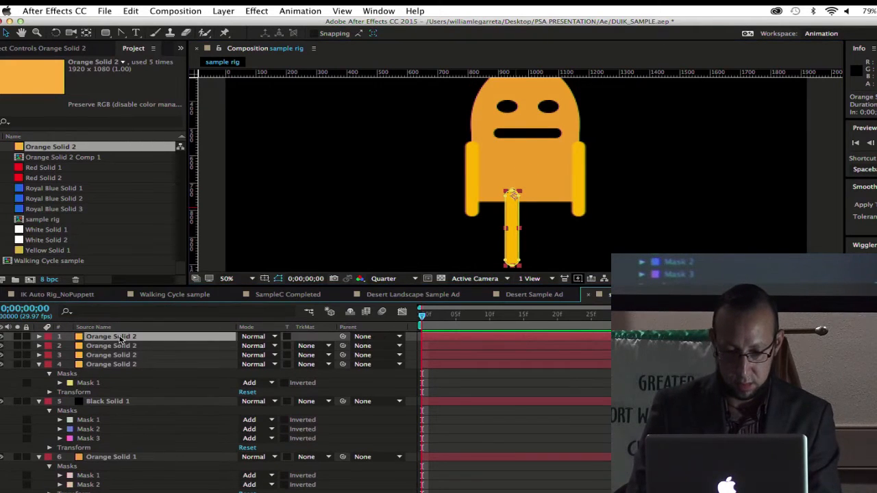
left_click_drag(513, 214, 546, 214)
left_click(671, 210)
Step: Pre-compose the Black Solid 1 and Orange Solid 1 layers into a new composition named Body
key("comma")
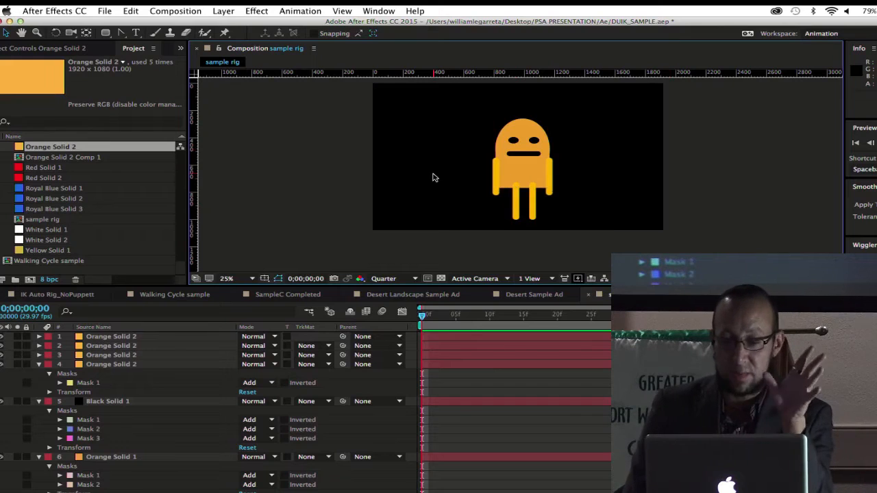
key("period")
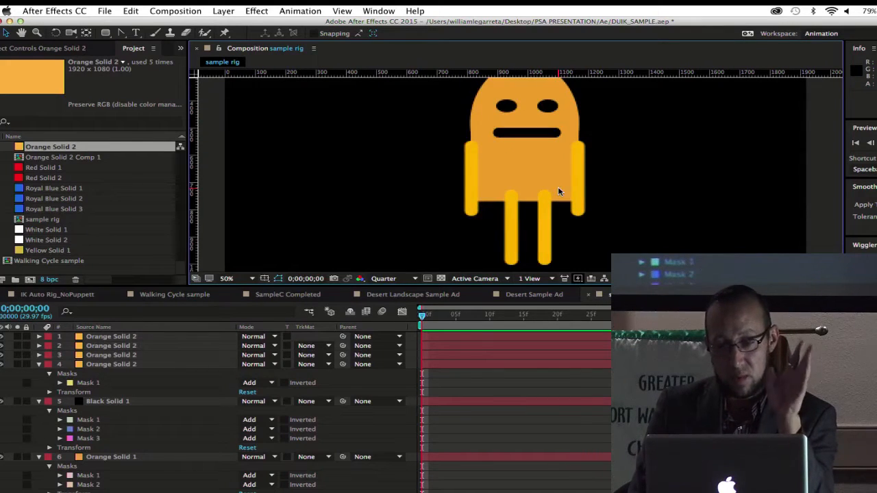
key("comma")
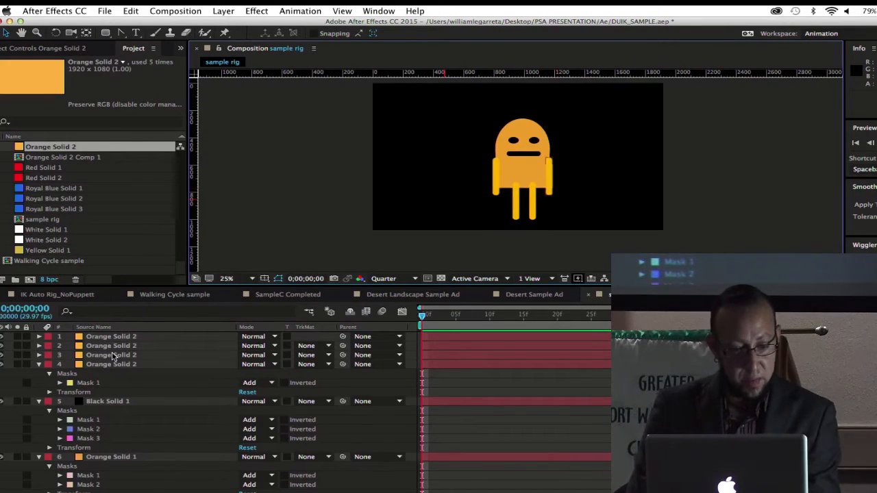
left_click(107, 401)
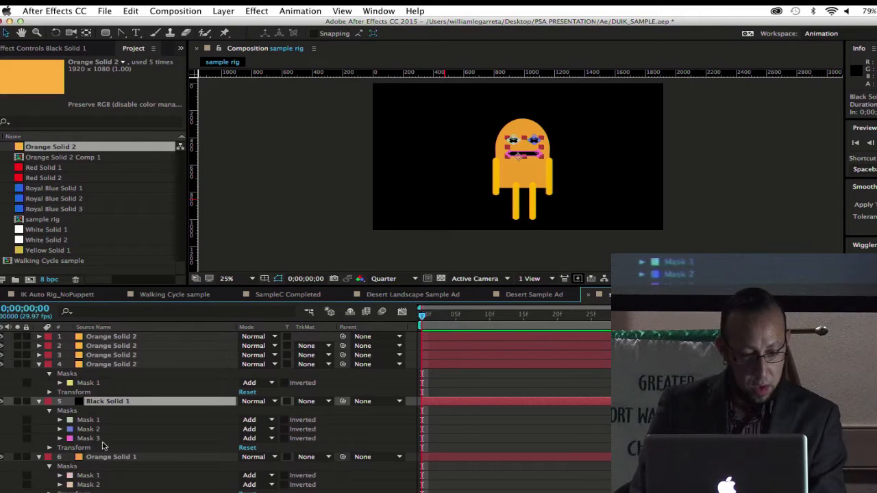
left_click(102, 457, "shift")
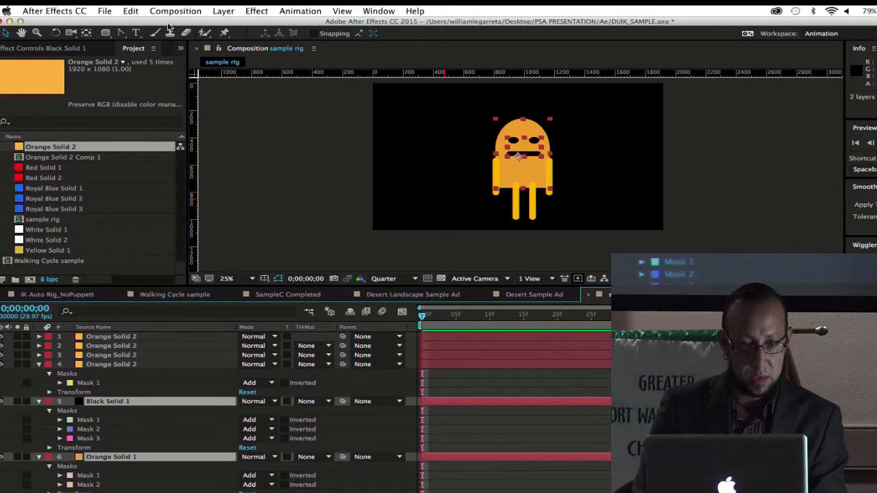
left_click(216, 11)
left_click(251, 384)
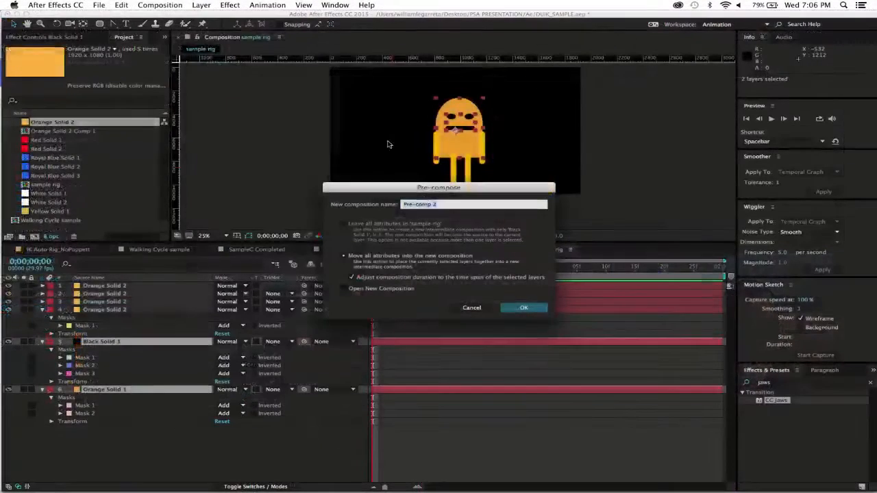
type("Body")
key("Return")
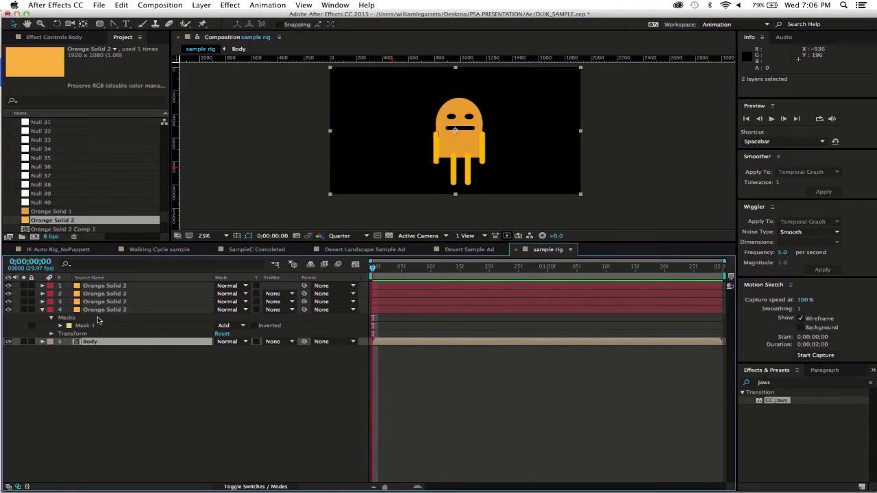
Step: Rename the two arm layers Left Arm and Right Arm according to their side of the body on screen
left_click(98, 311)
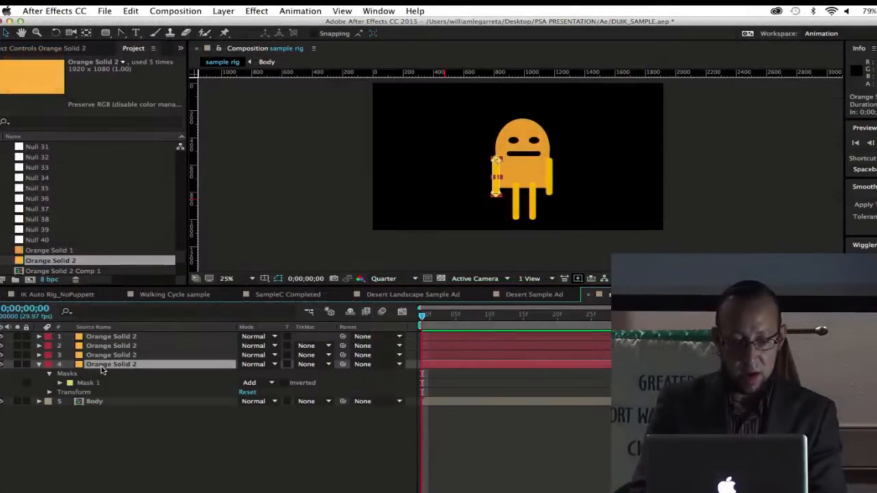
key("Return")
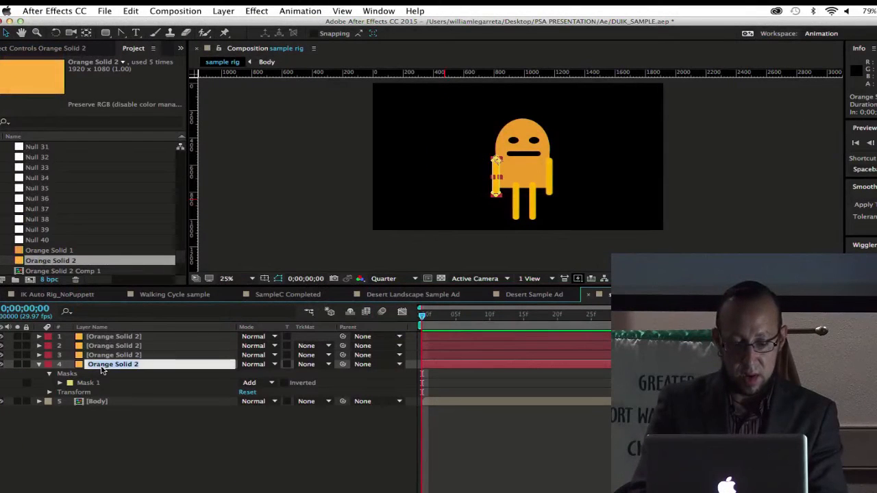
type("Left")
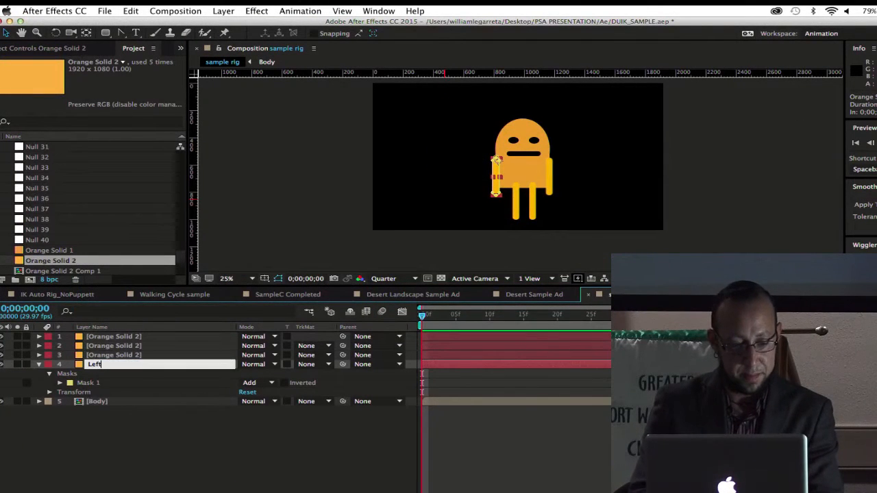
type(" Arm")
key("Return")
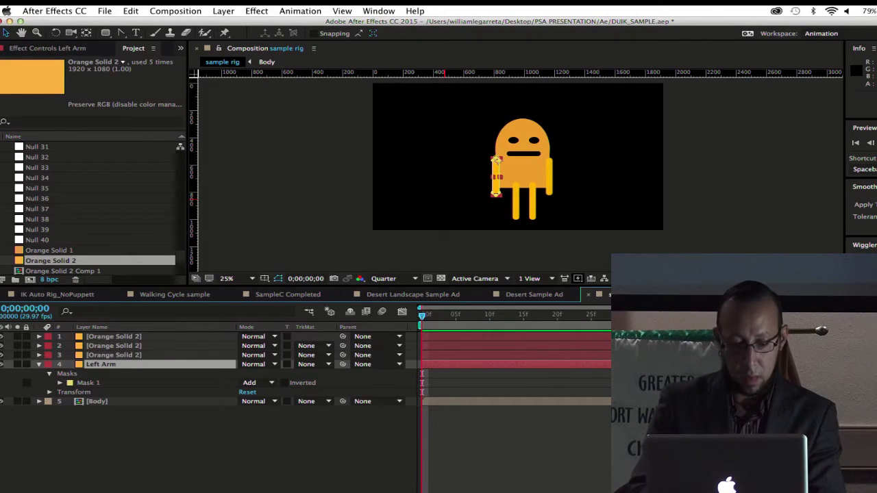
left_click(113, 355)
key("Return")
type("Right A")
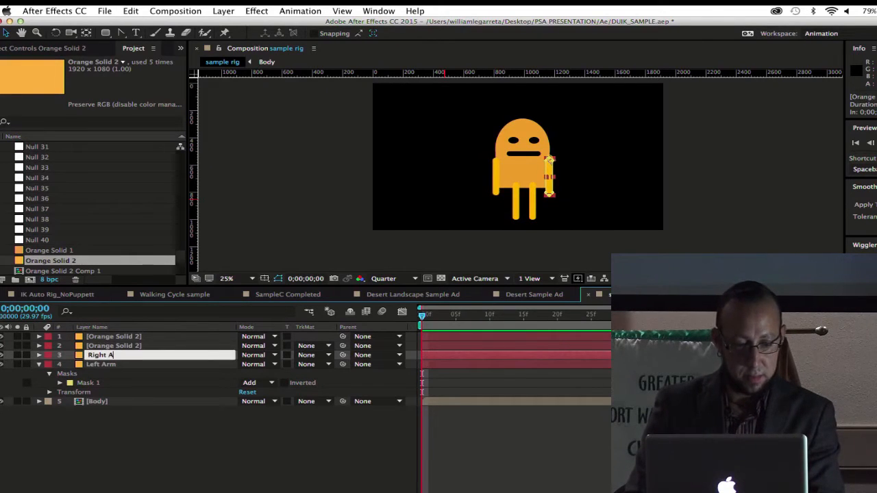
type("rm")
key("Return")
Step: Rename the two leg layers Left Leg and Right LEg according to their side on screen and collapse the Left Arm layer
left_click(93, 347)
key("Return")
type("Left ")
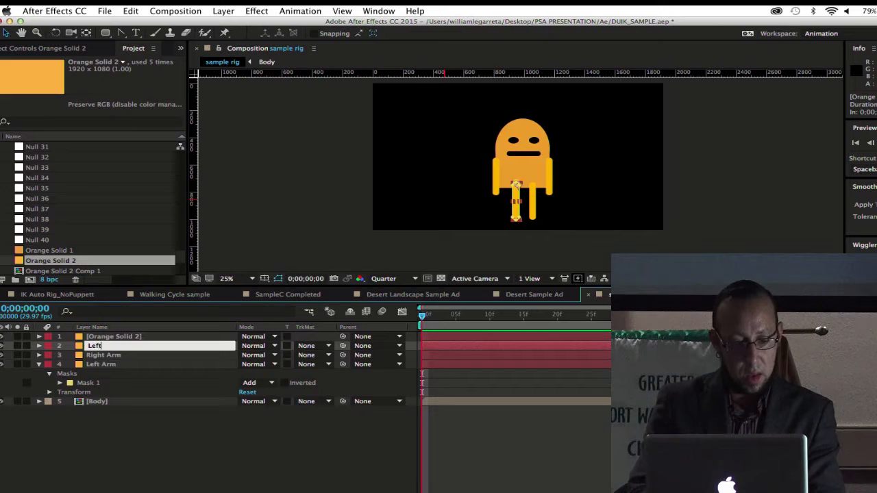
type("Leg")
key("Return")
left_click(110, 336)
key("Return")
type("Right LEg")
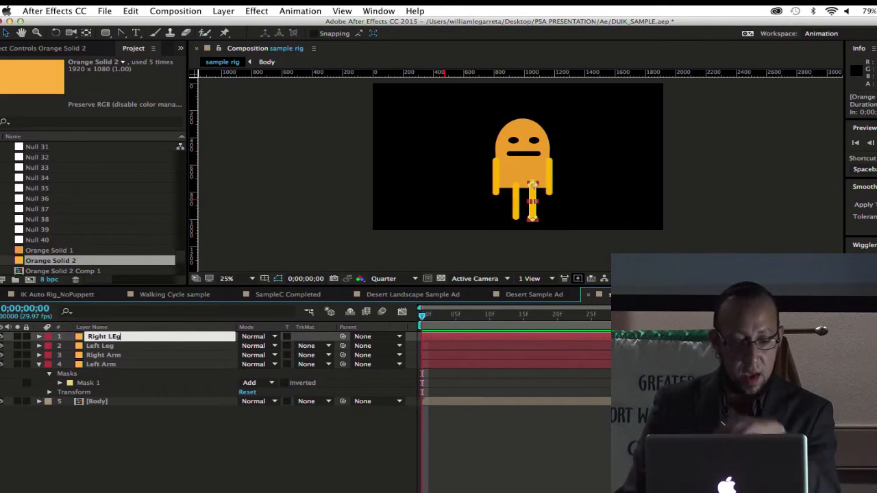
key("Return")
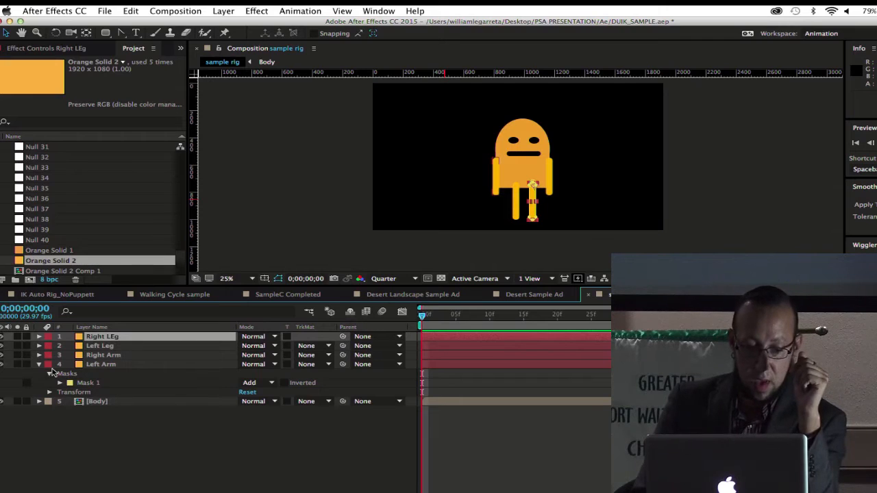
left_click(40, 364)
left_click(133, 420)
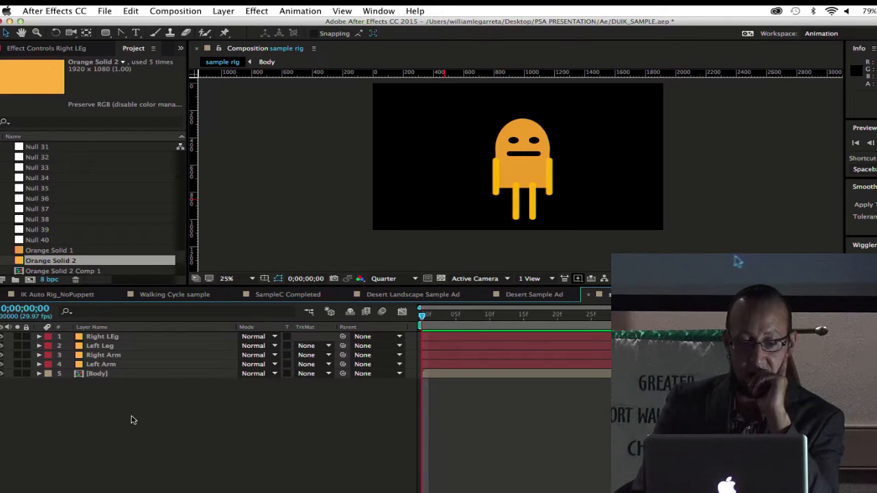
Step: Place three puppet pins on the Left Arm layer, at the shoulder, elbow and hand
left_click(159, 337)
scroll(626, 187, "up", 2)
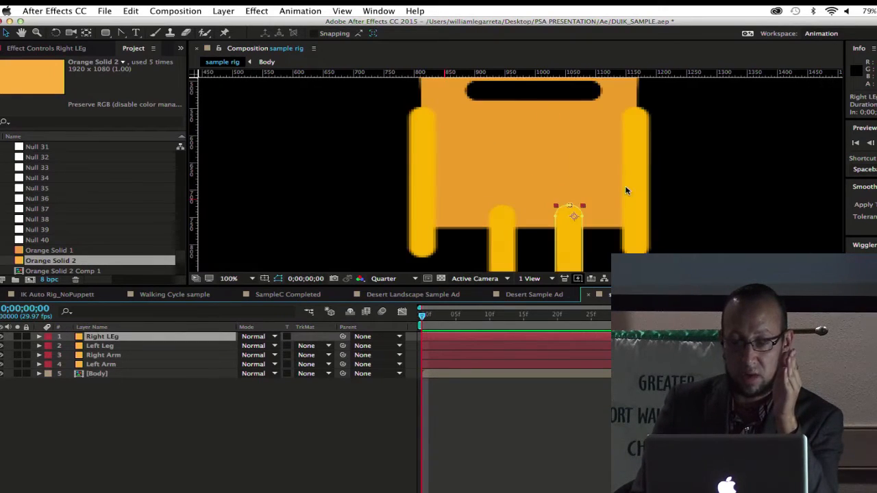
scroll(625, 187, "down", 1)
left_click(471, 164)
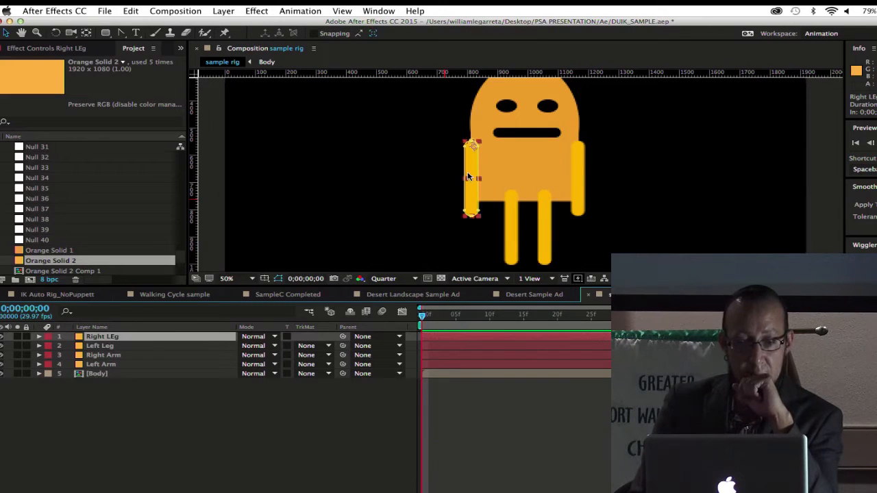
left_click(225, 34)
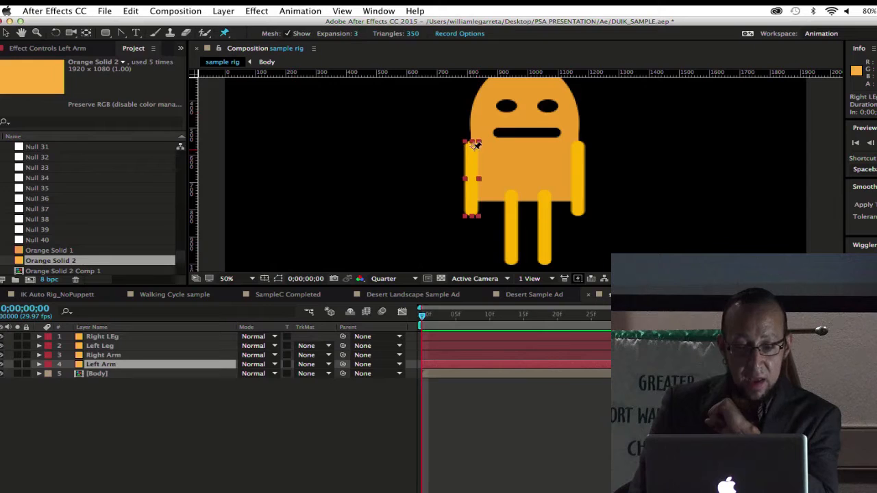
left_click(472, 145)
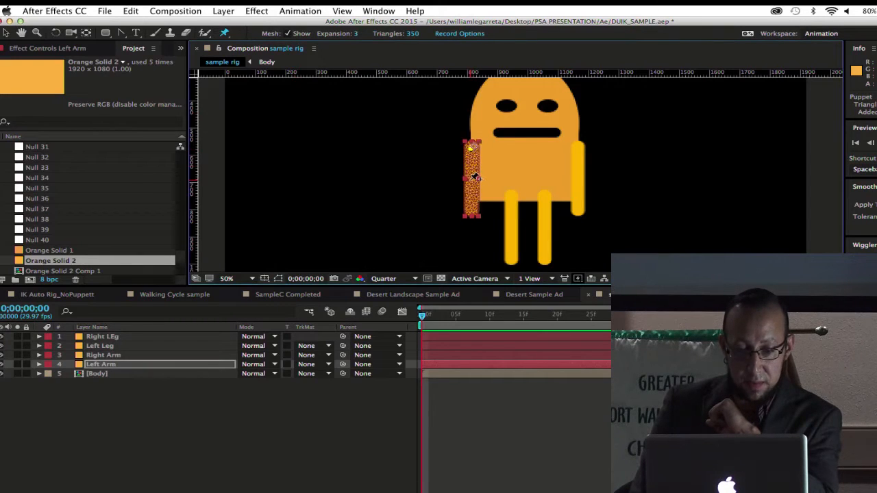
left_click(472, 209)
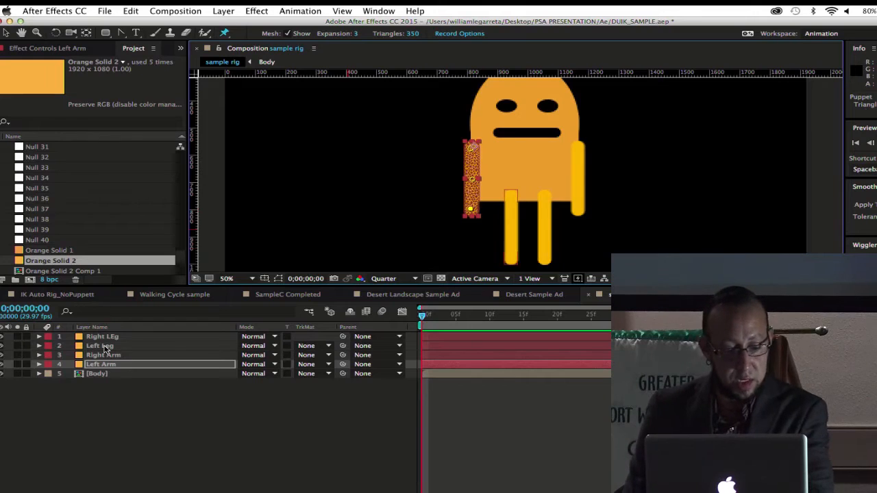
Step: Reveal the Left Arm's puppet pins and rename them, from lowest to highest on the arm, Left Hand, Left Elbow and Left Shoulder
key("u")
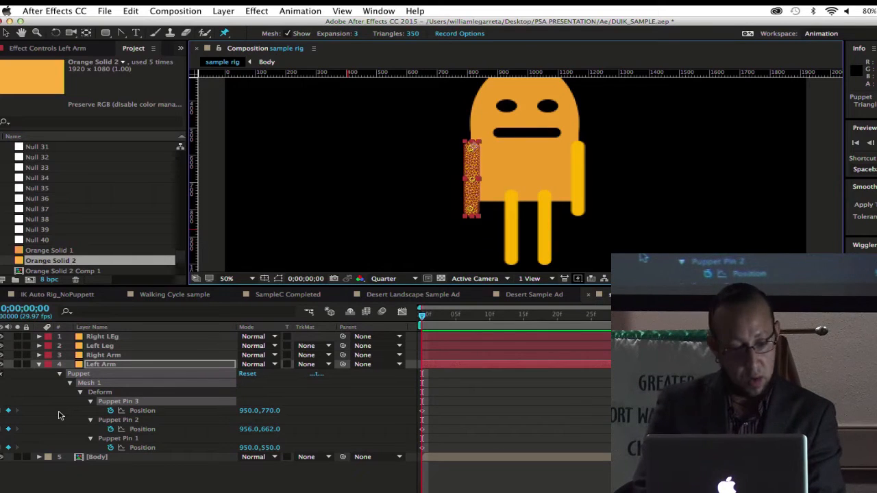
key("Return")
type("Left Hand")
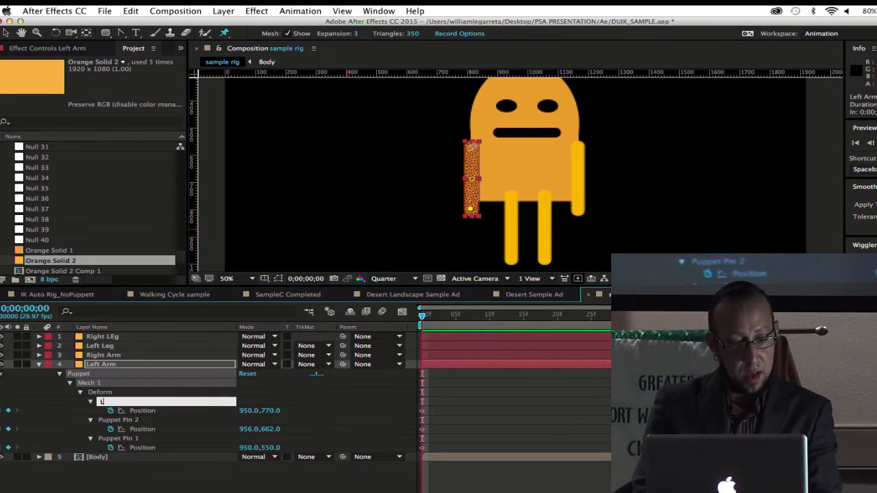
key("Return")
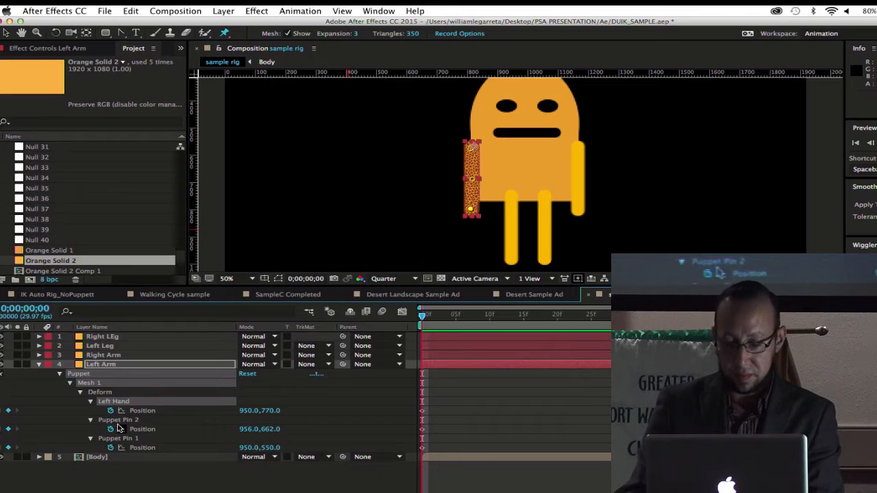
left_click(119, 423)
key("Return")
type("L")
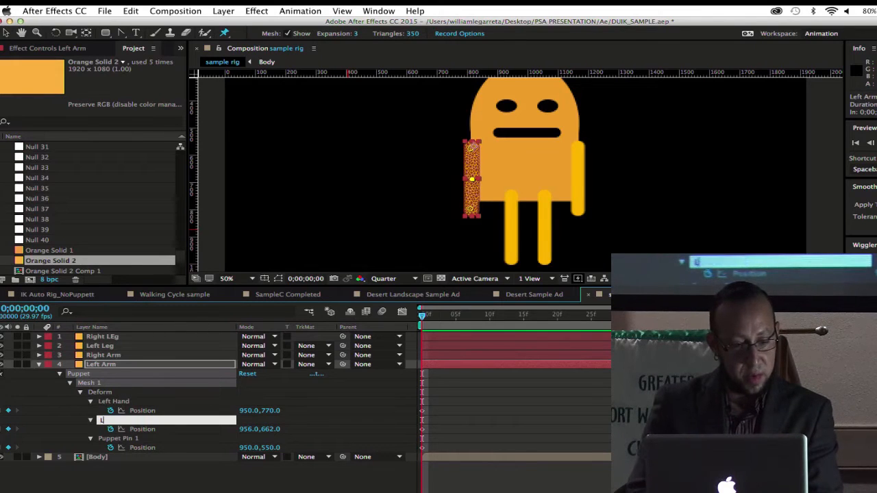
type("eft Elbow")
key("Return")
left_click(122, 439)
key("Return")
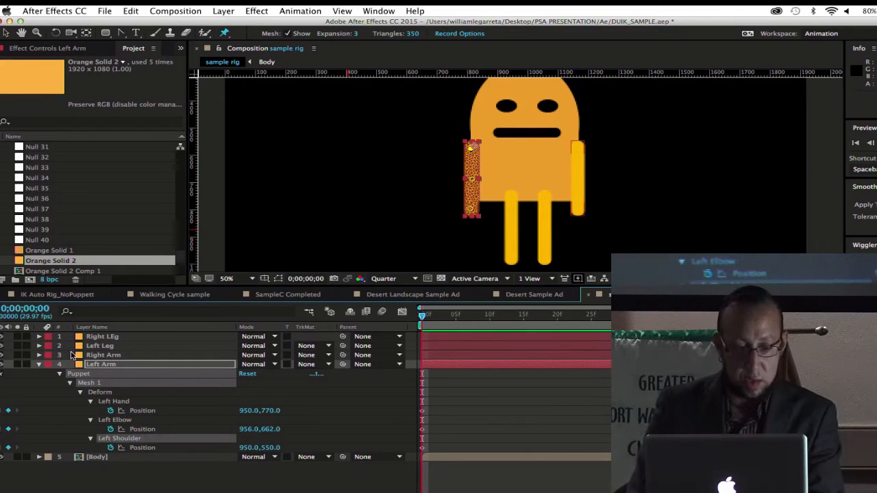
Step: Place three puppet pins on the Right Arm layer, at the shoulder, elbow and hand
left_click(103, 355)
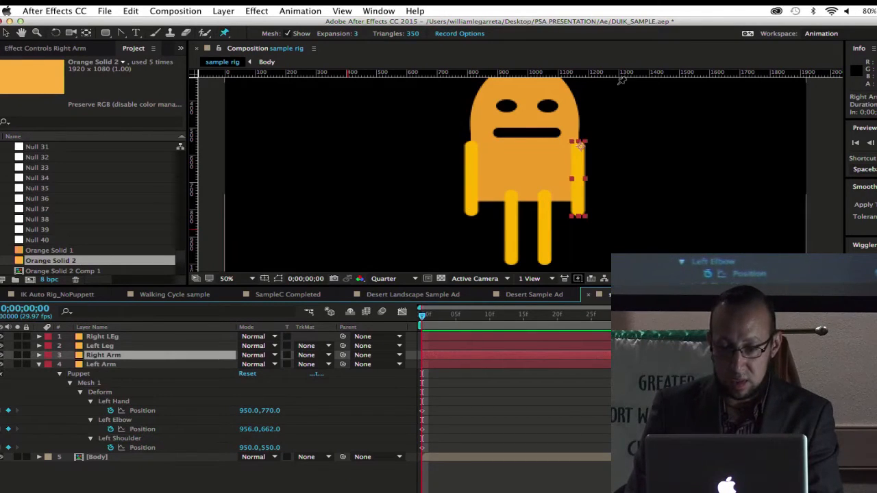
left_click(581, 144)
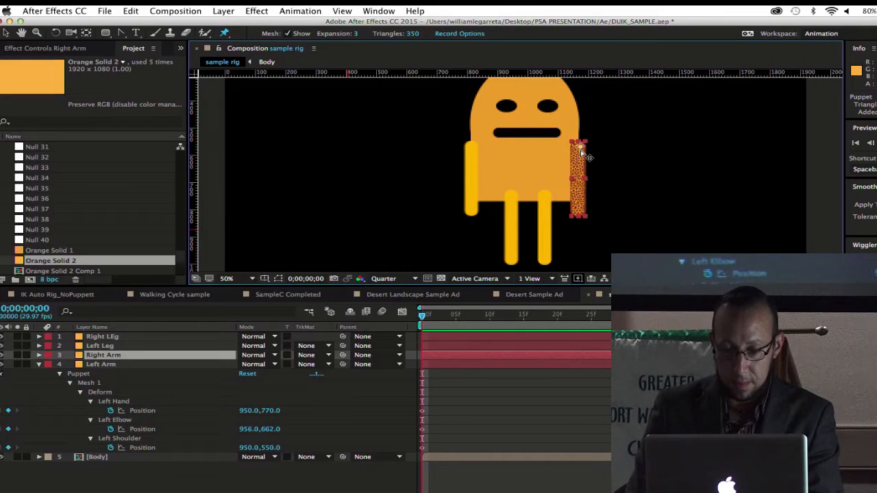
left_click(577, 178)
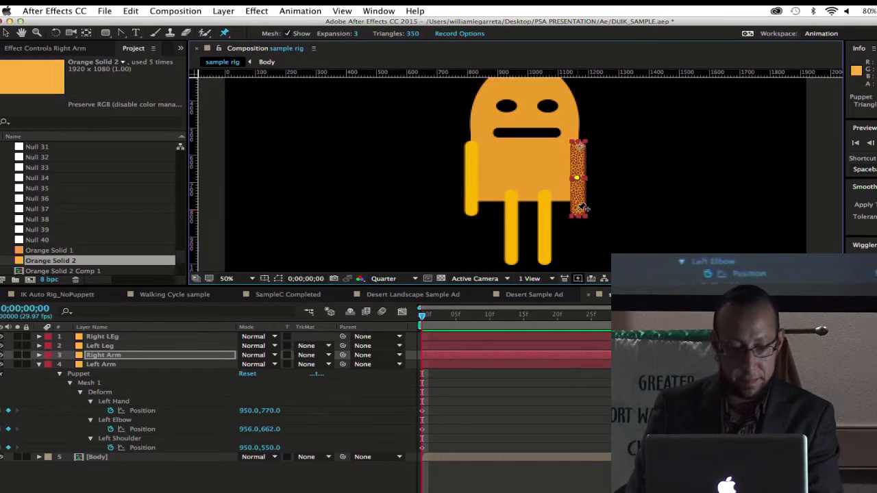
left_click(579, 211)
Step: Rename the Right Arm's puppet pins right hand, right elbow and right Shoulder, and collapse both arm layers
key("u")
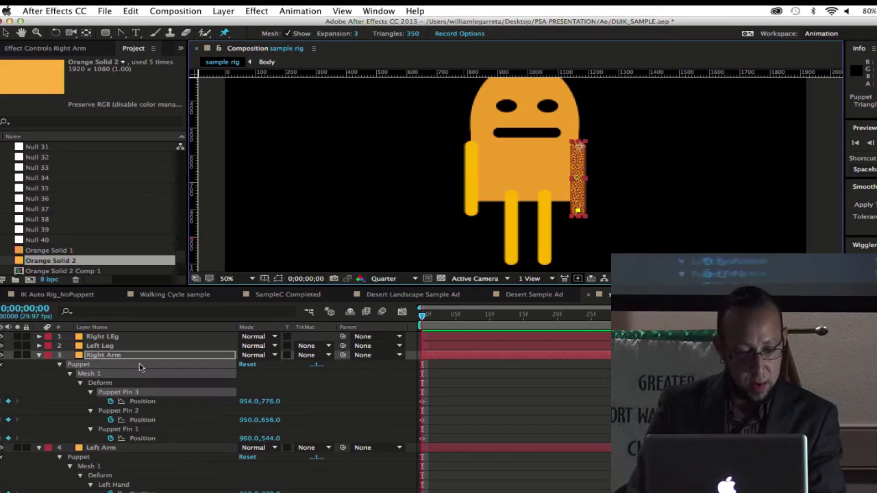
left_click(58, 408)
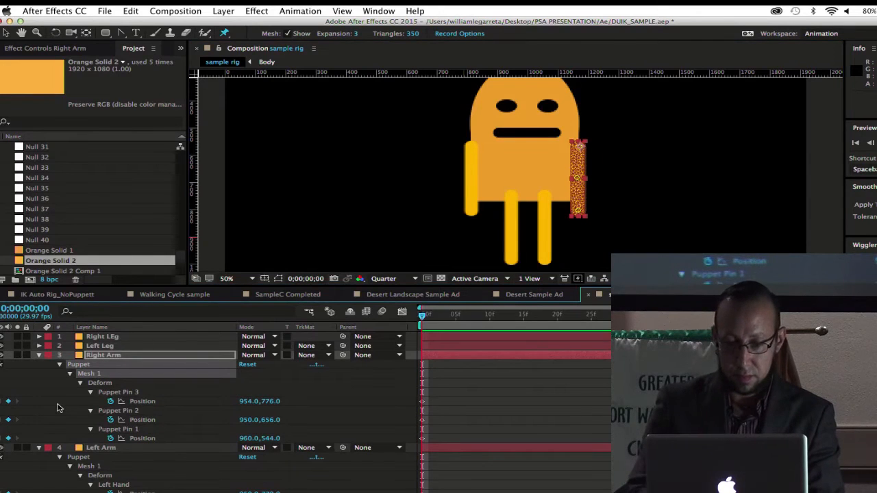
left_click(117, 392)
key("Return")
type("right hand")
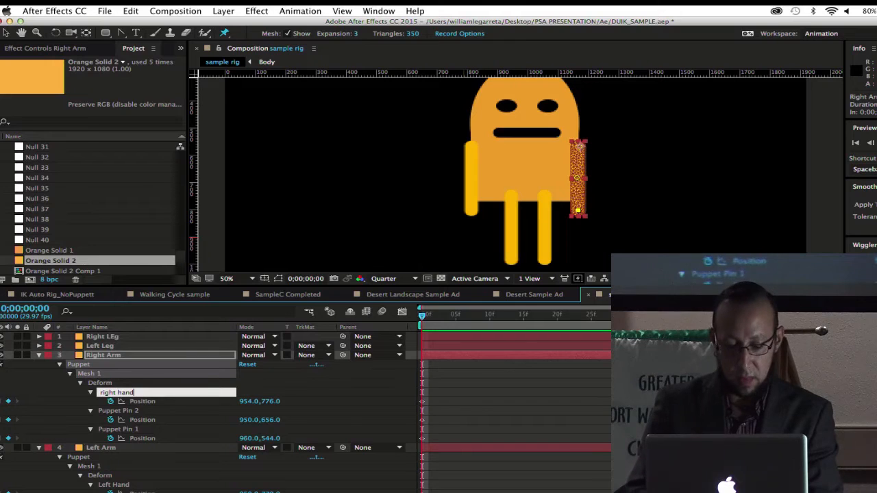
left_click(117, 411)
key("Return")
type("right elbow")
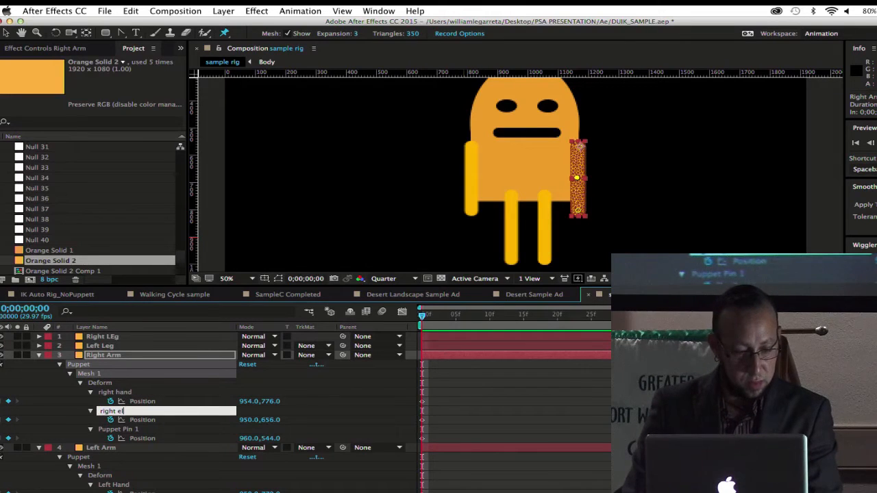
key("Return")
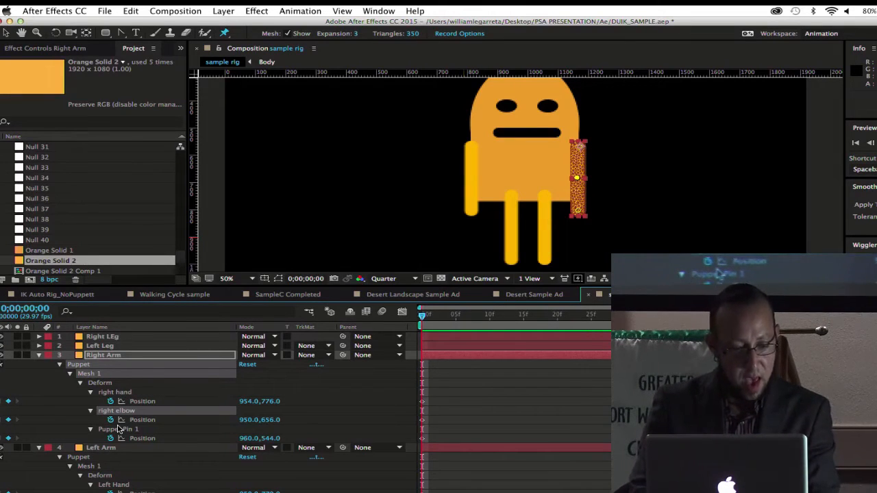
left_click(118, 429)
key("Return")
type("right Shoulder")
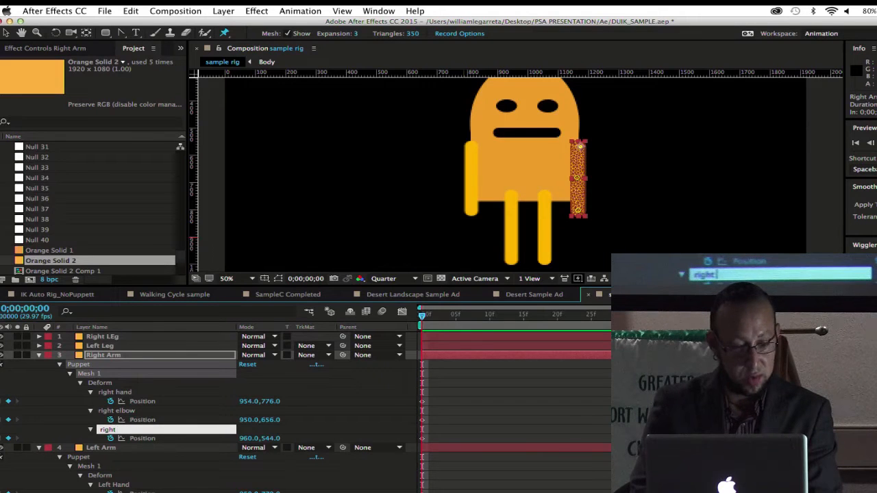
key("Return")
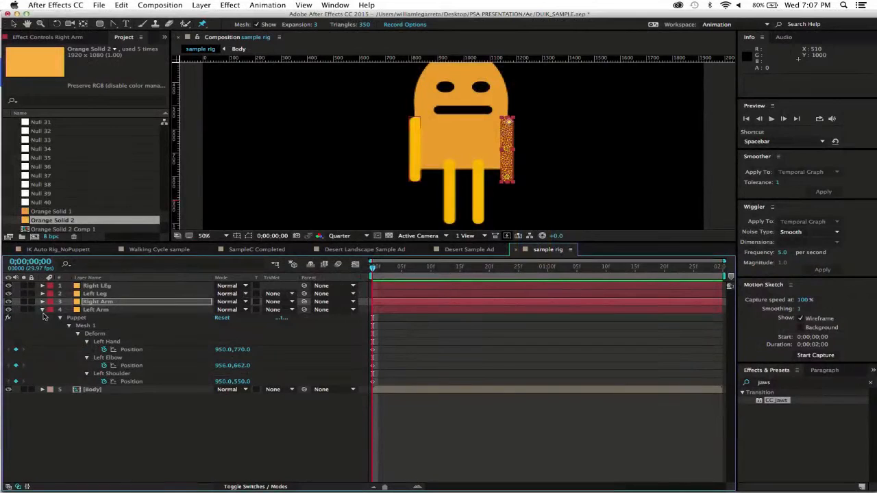
left_click(43, 313)
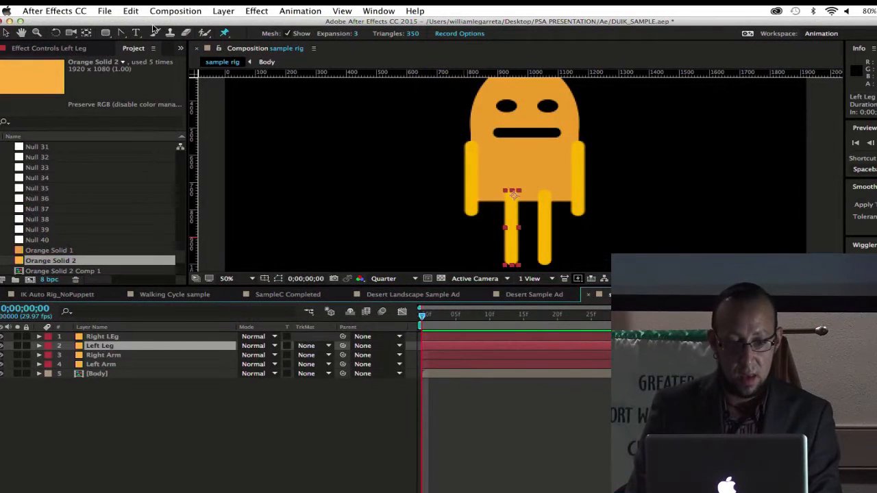
Step: Place three puppet pins on the Left Leg layer, at the thigh, the middle of the leg and the foot
left_click(512, 195)
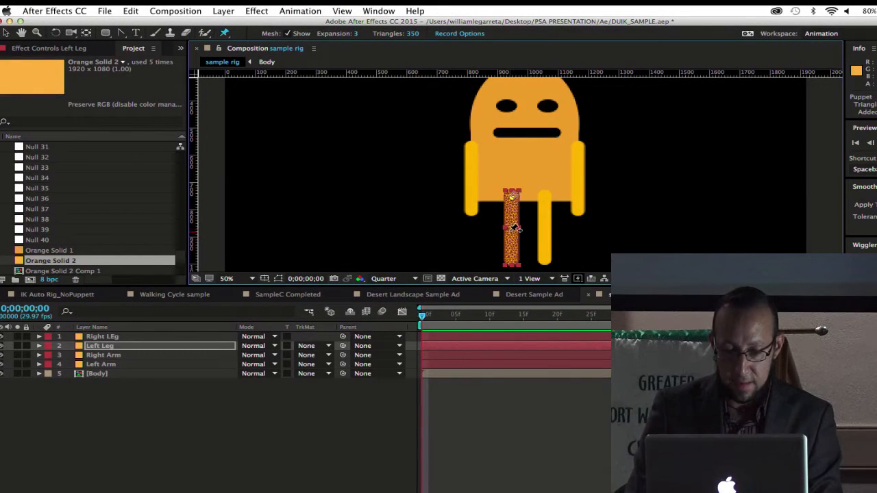
left_click(510, 229)
left_click(510, 259)
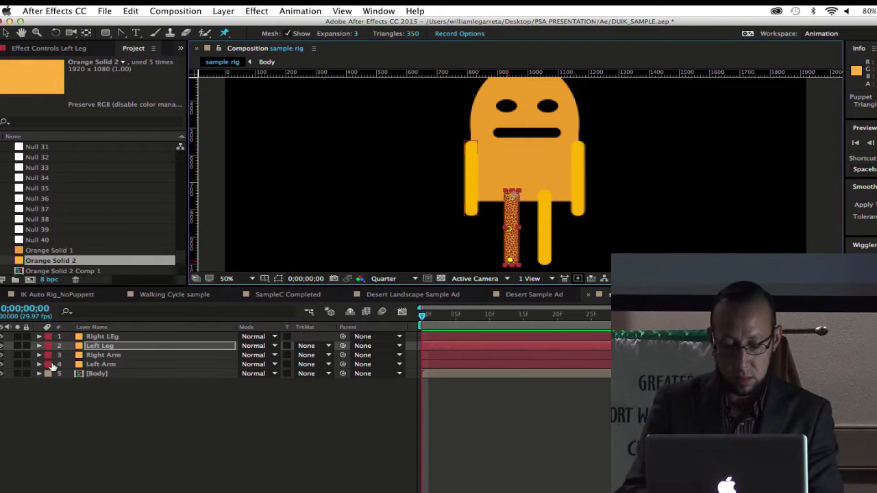
Step: Reveal the Left Leg's puppet pins and rename them, from lowest to highest on the leg, Left Foot, Left calf and Left thigh
key("u")
left_click(117, 383)
key("Return")
type("Left ")
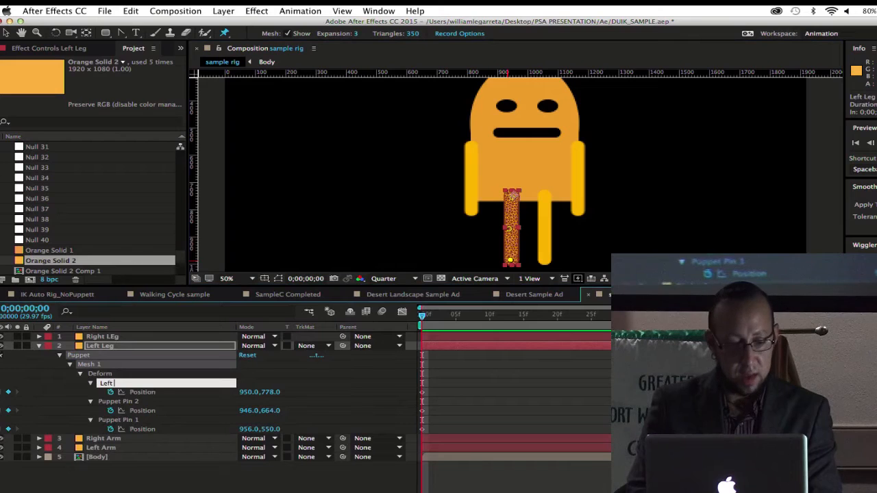
type("Foot")
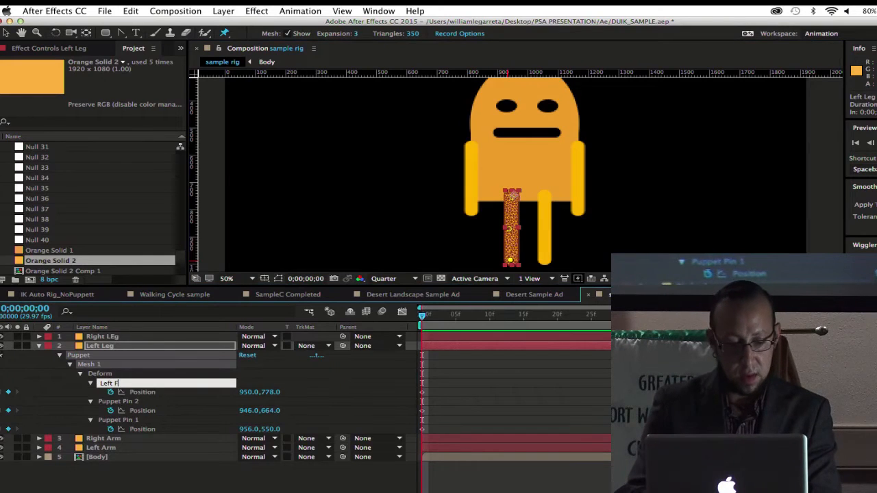
key("Tab")
type("Left")
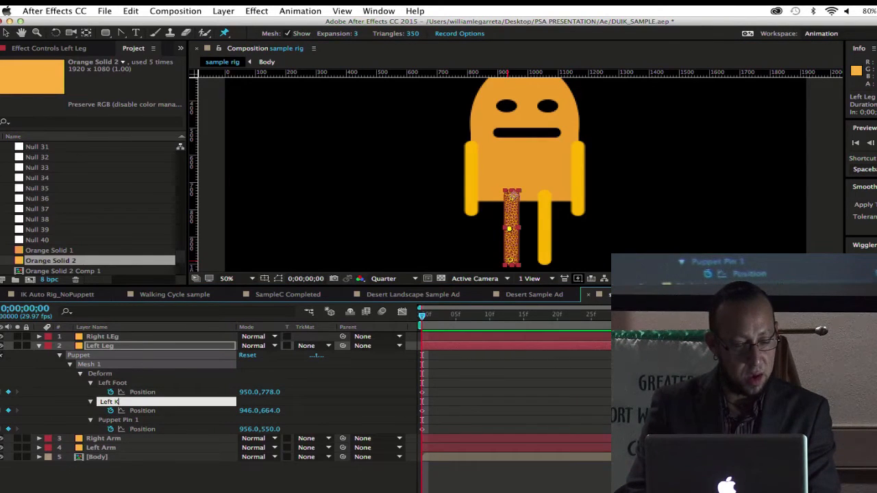
type(" K")
key("BackSpace")
type("cal")
type("f")
key("Return")
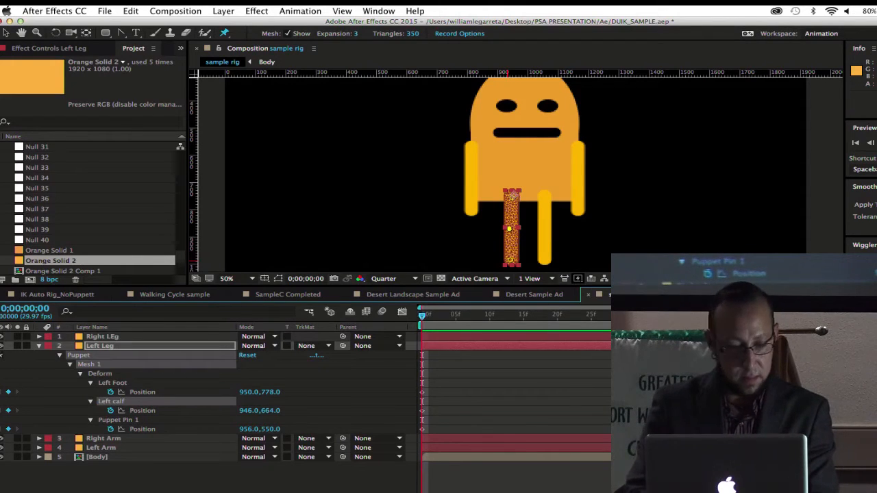
left_click(514, 197)
key("Return")
type("Left thigh")
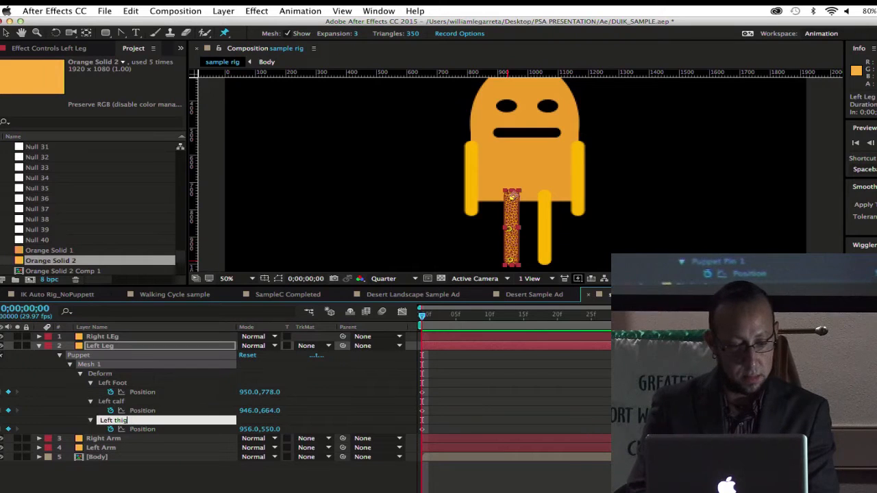
key("Return")
Step: Place three puppet pins on the Right LEg layer, at the thigh, the middle of the leg and the foot
left_click(103, 337)
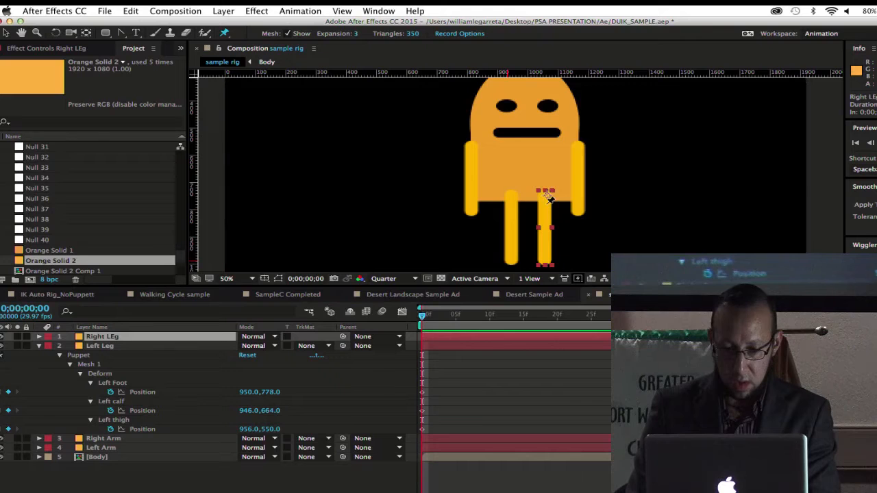
left_click(547, 195)
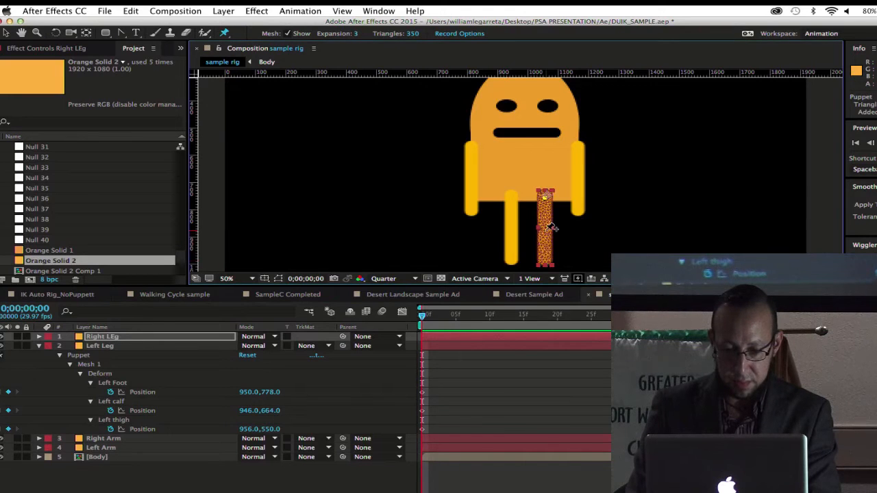
left_click(547, 228)
left_click(546, 263)
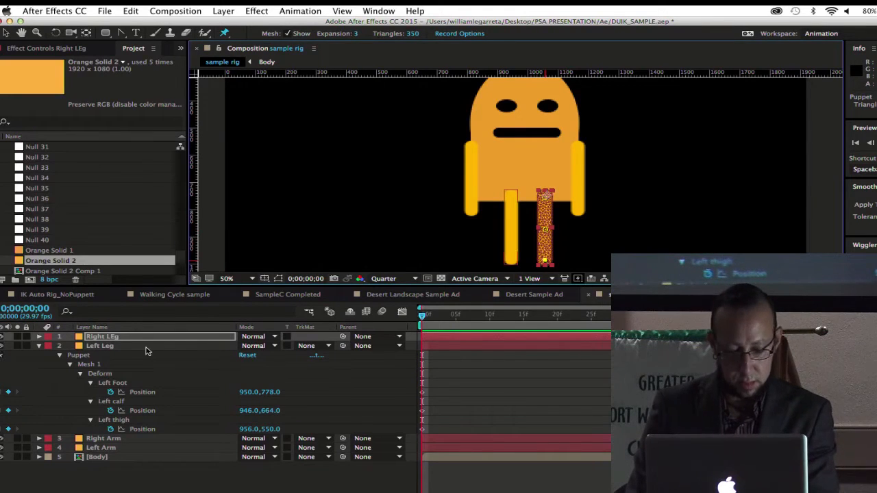
Step: Reveal the Right LEg layer's puppet pins and rename the lowest pin Right foot
key("v")
key("u")
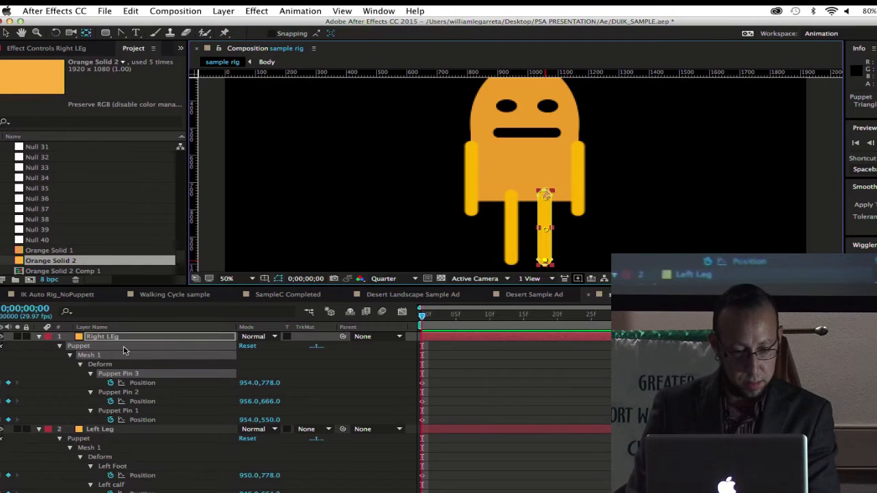
left_click(104, 376)
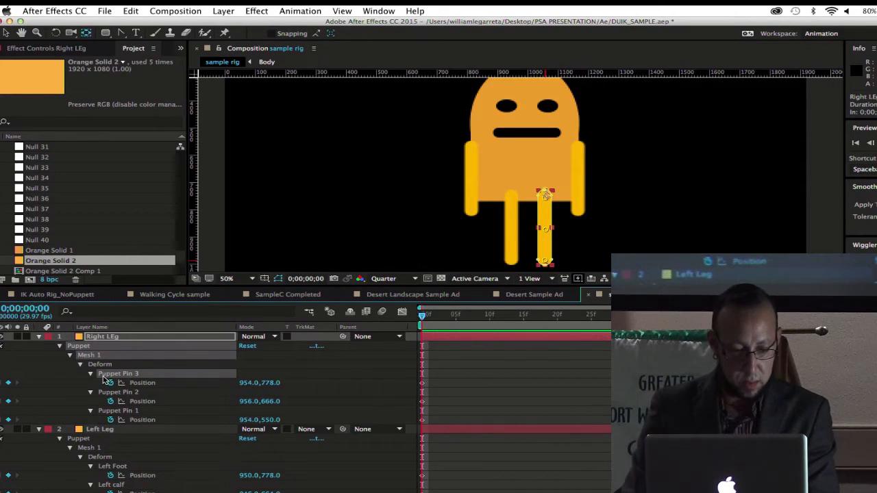
key("Return")
type("Right foot")
key("Return")
Step: Rename the Right LEg's middle puppet pin right calf and its highest pin right thigh
left_click(133, 392)
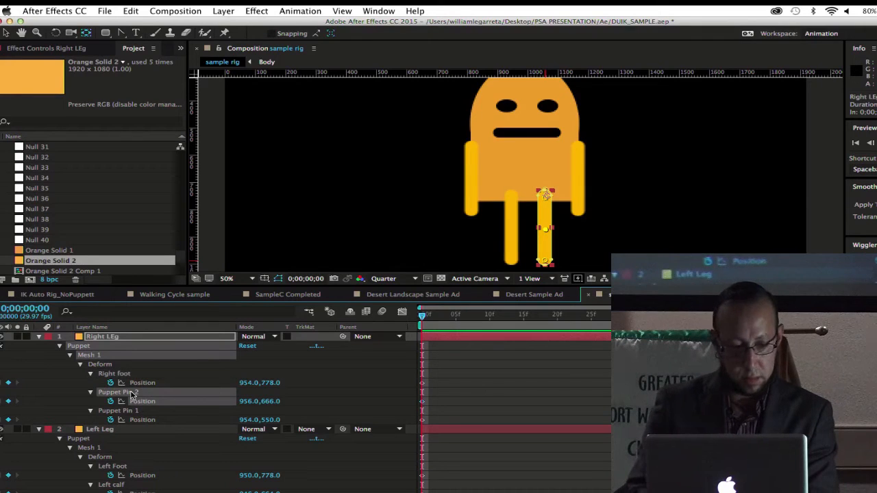
left_click(47, 383)
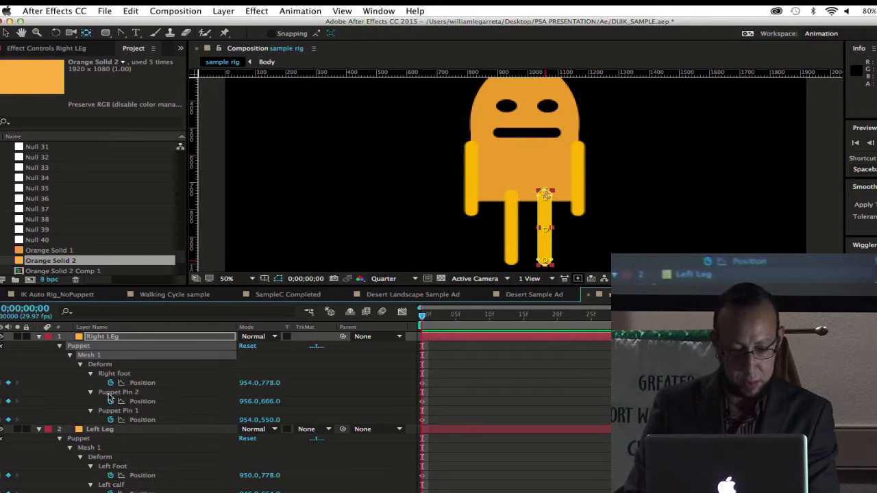
left_click(109, 392)
key("Return")
type("Right calf")
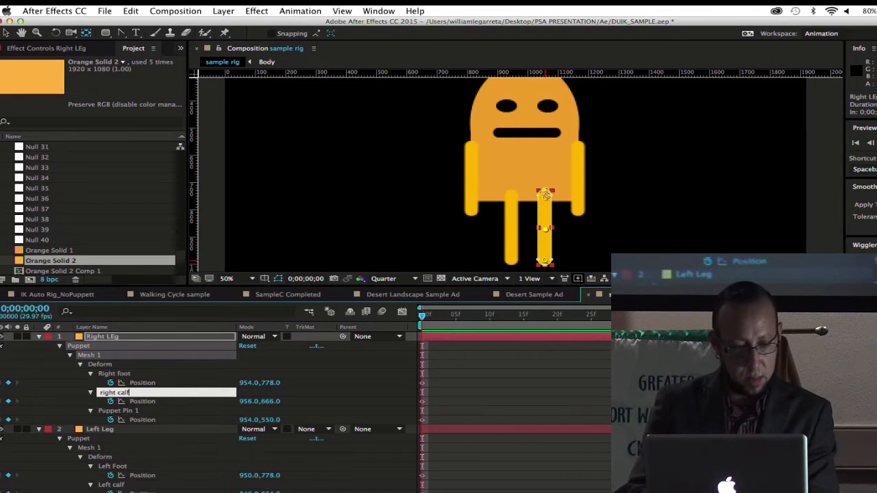
key("Tab")
type("right")
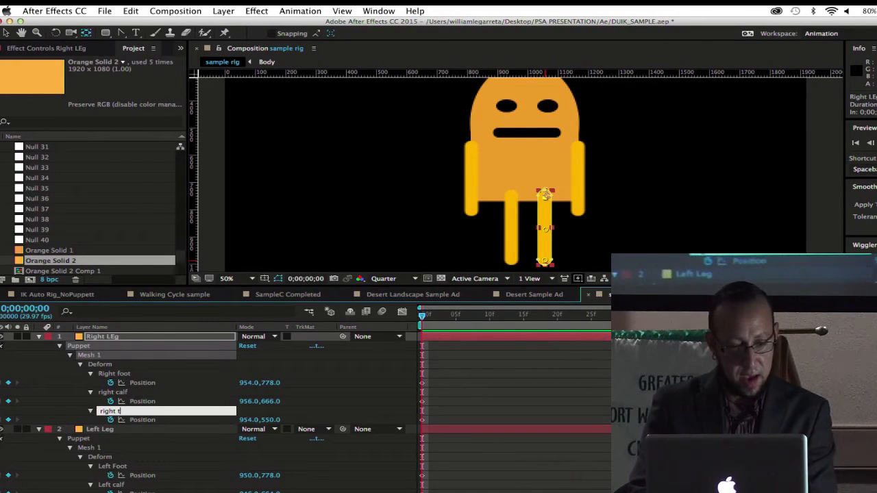
type(" th")
type("igh")
key("Return")
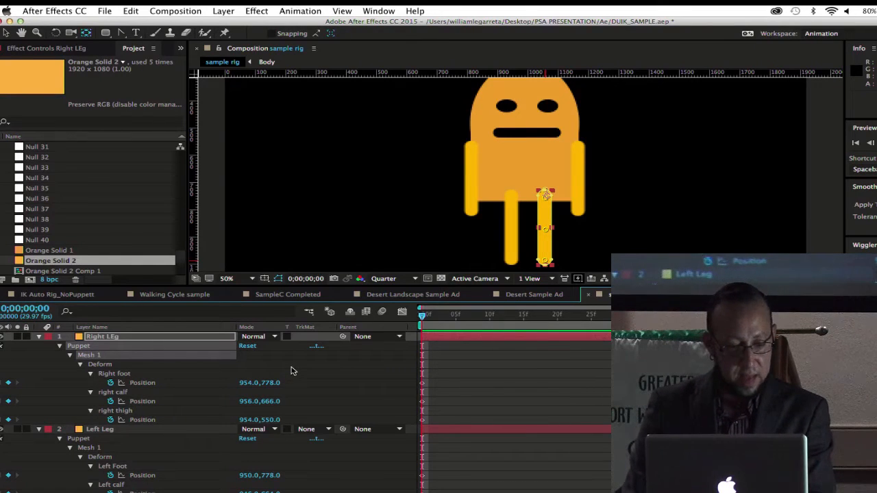
Step: Collapse the Right LEg and Left Leg layers to hide their puppet pin properties
key("u")
left_click(211, 488)
key("u")
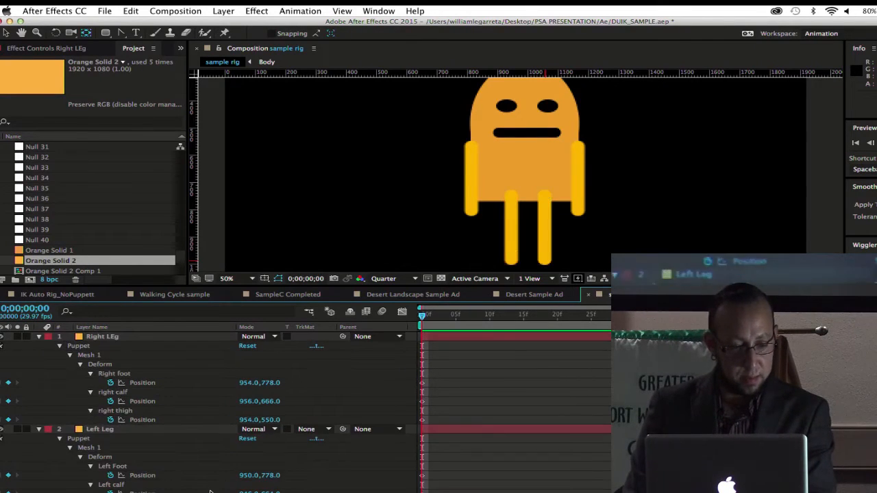
key("u")
Step: Place three puppet pins down the centre of the Body layer: top of the head, below the mouth and bottom edge
left_click(129, 374)
key("space")
left_click_drag(520, 109, 509, 134)
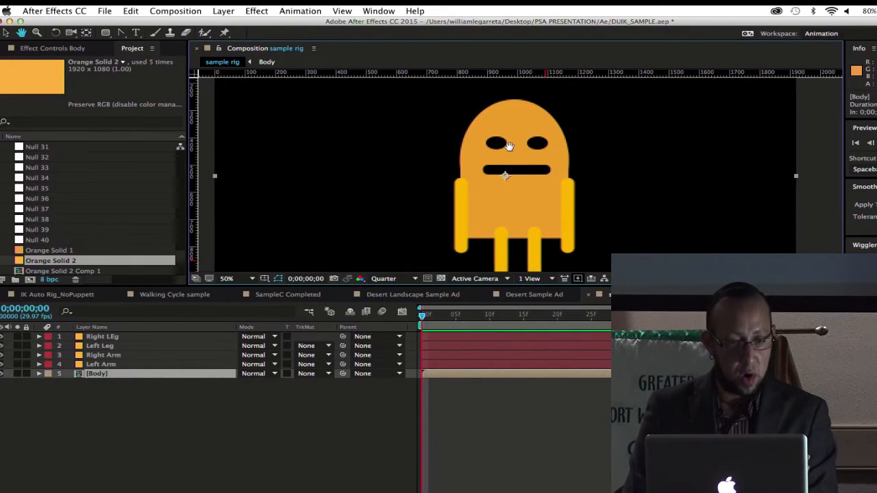
left_click(224, 32)
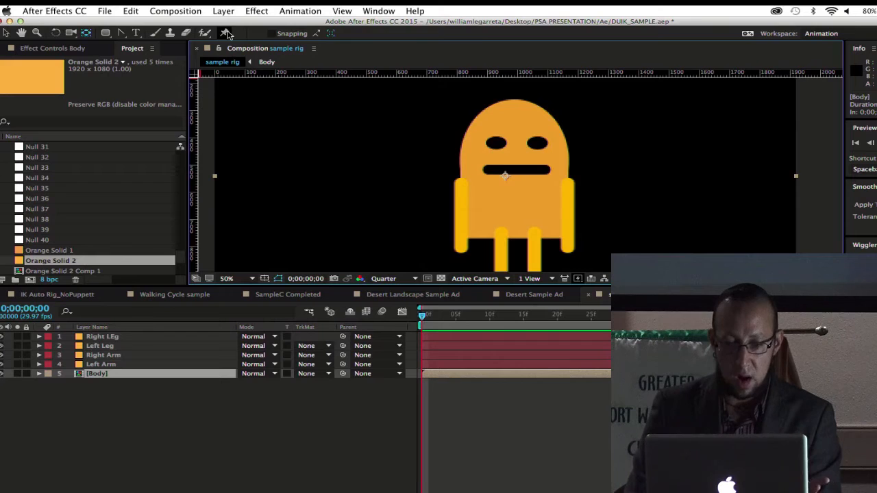
left_click(514, 105)
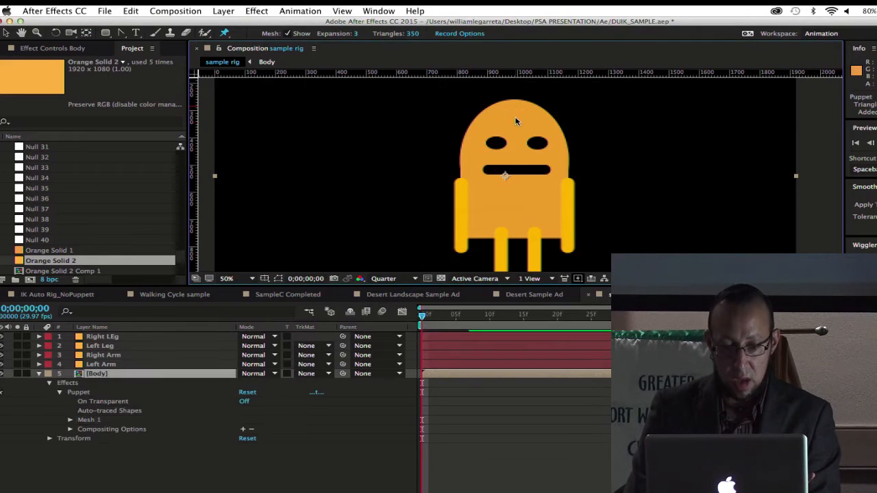
left_click(515, 182)
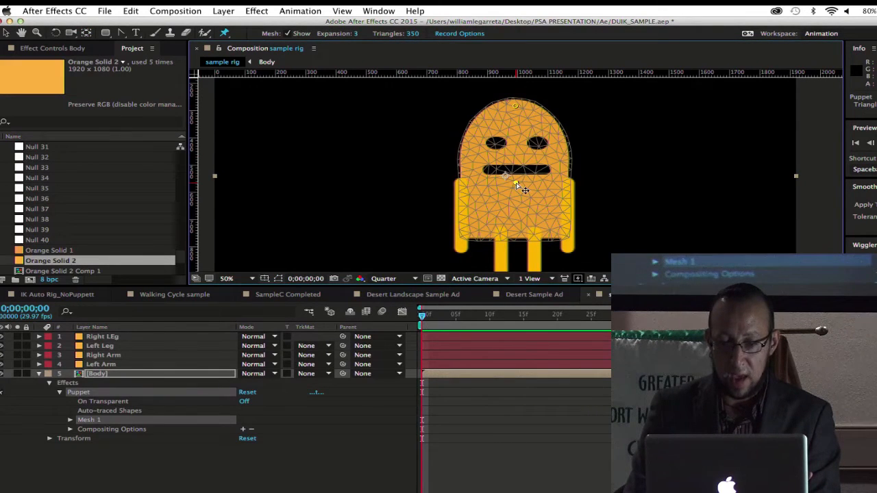
left_click(516, 236)
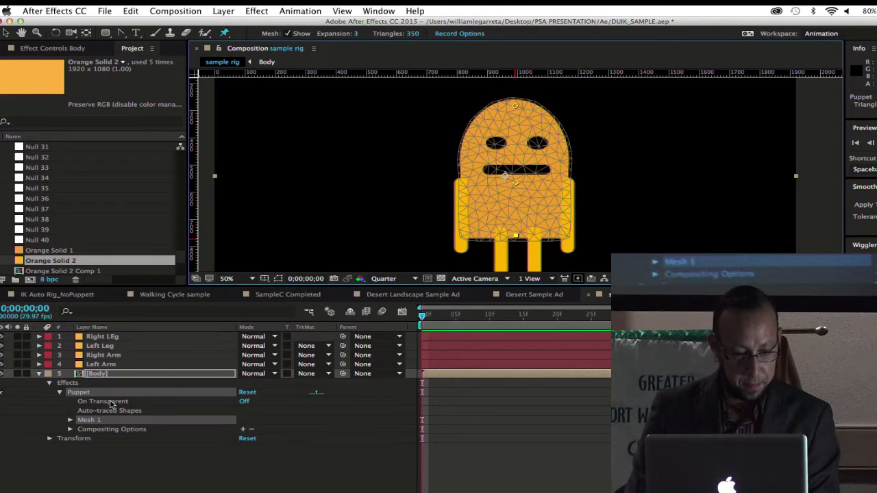
Step: Reveal the Body's puppet pins, rename them torso, spin and head from lowest to highest, and collapse the layer
key("u")
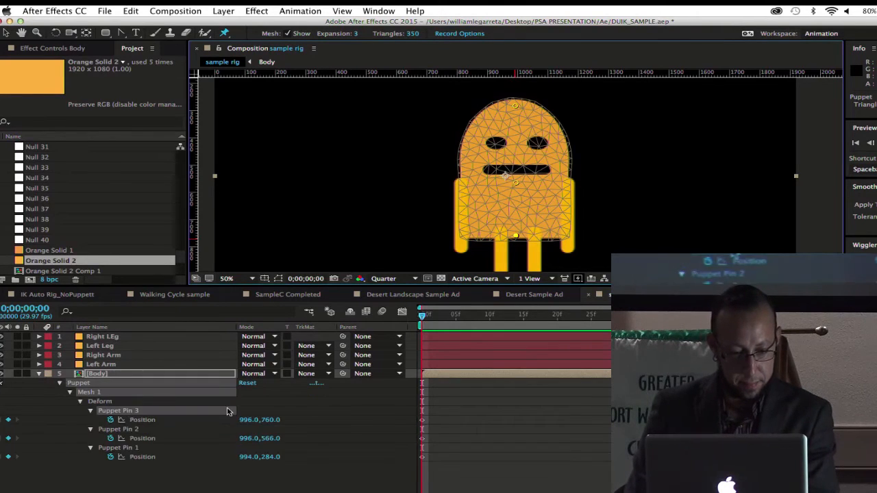
key("Return")
type("t")
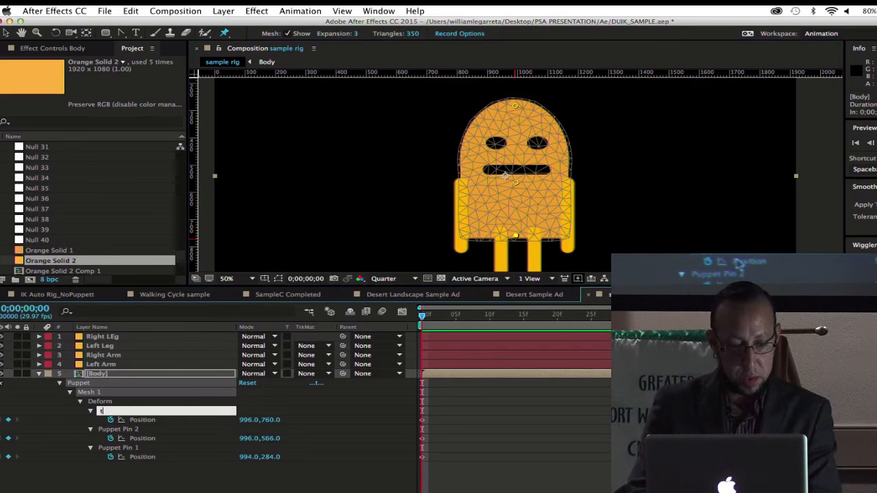
type("orso")
key("Return")
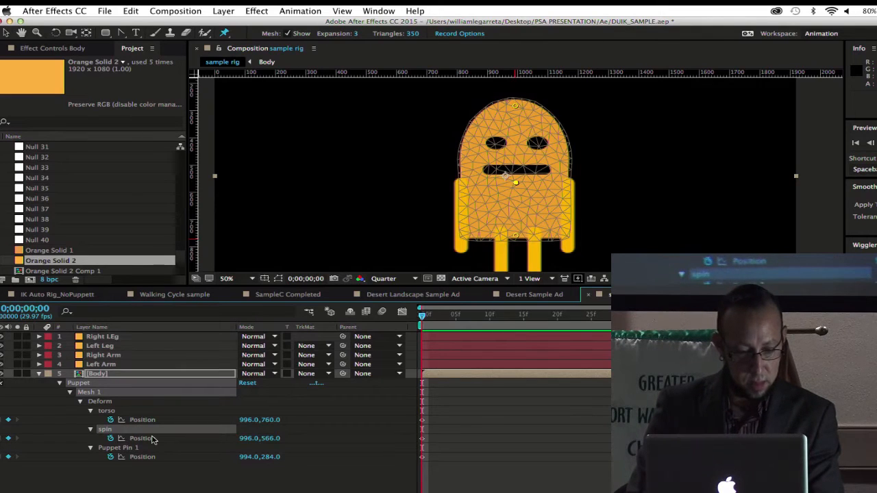
left_click(126, 448)
key("Return")
type("head")
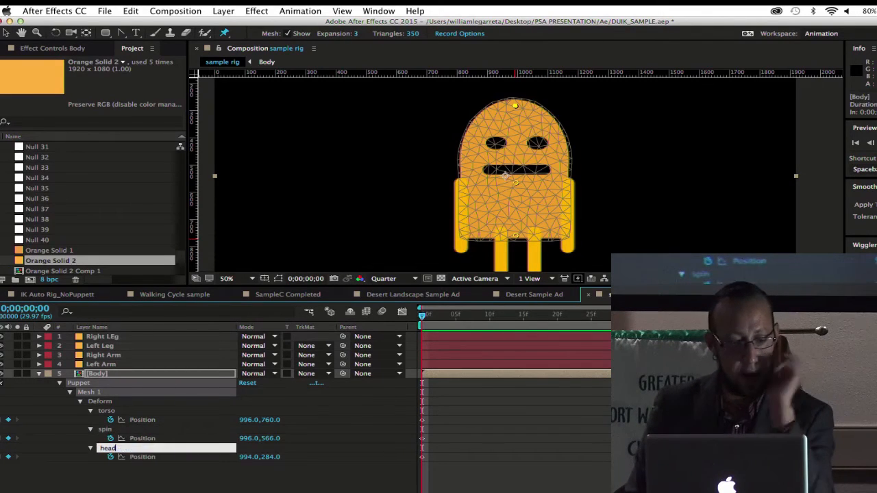
key("Return")
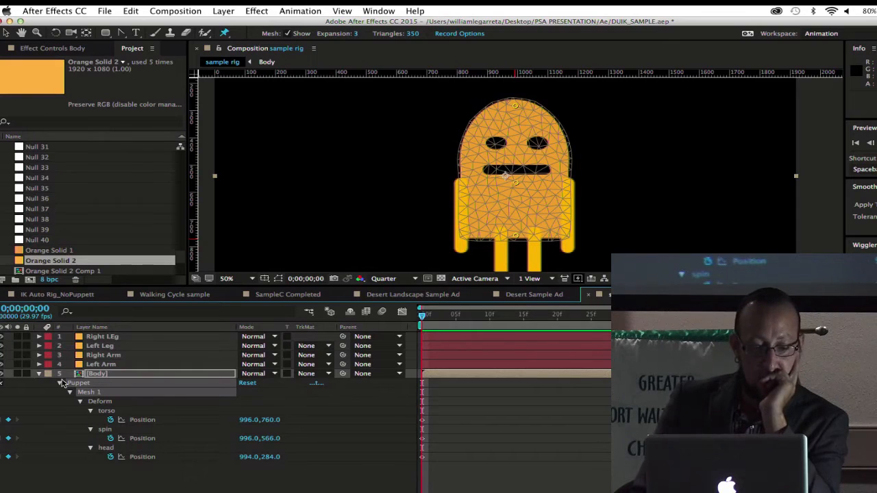
left_click(40, 373)
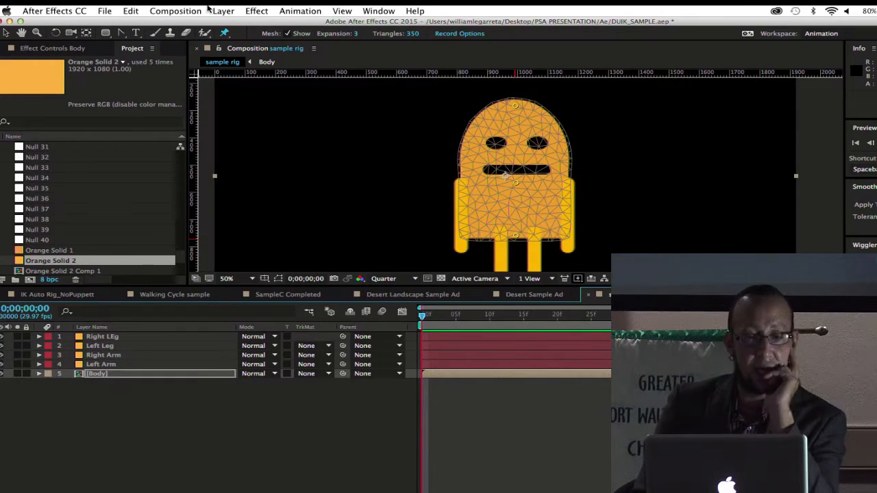
Step: Open the Duik.jsx script panel and move it beside the character
left_click(257, 11)
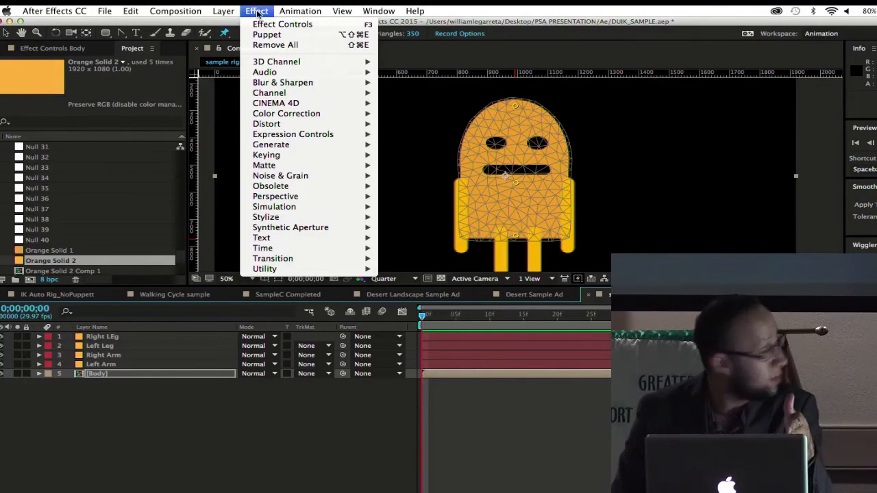
mouse_move(282, 61)
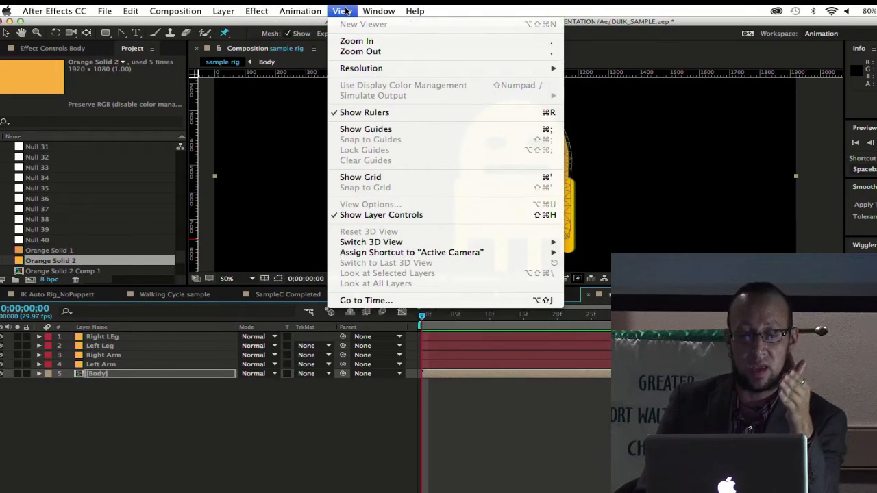
mouse_move(375, 9)
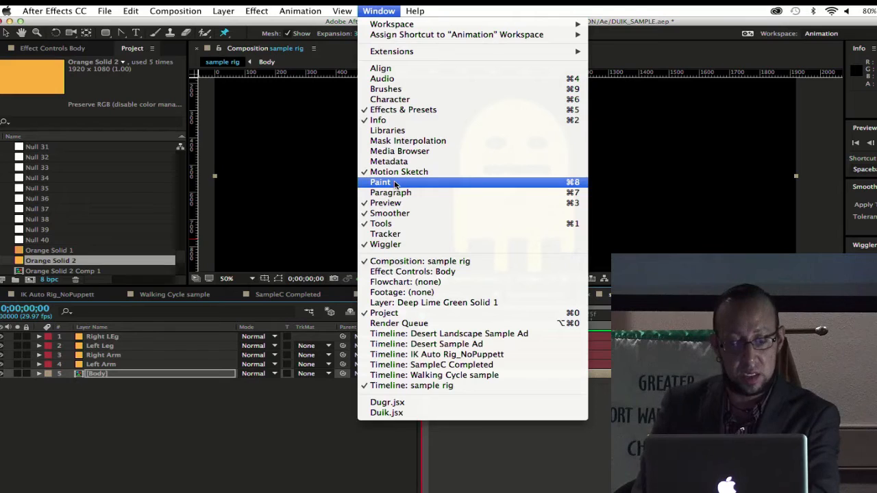
left_click(394, 414)
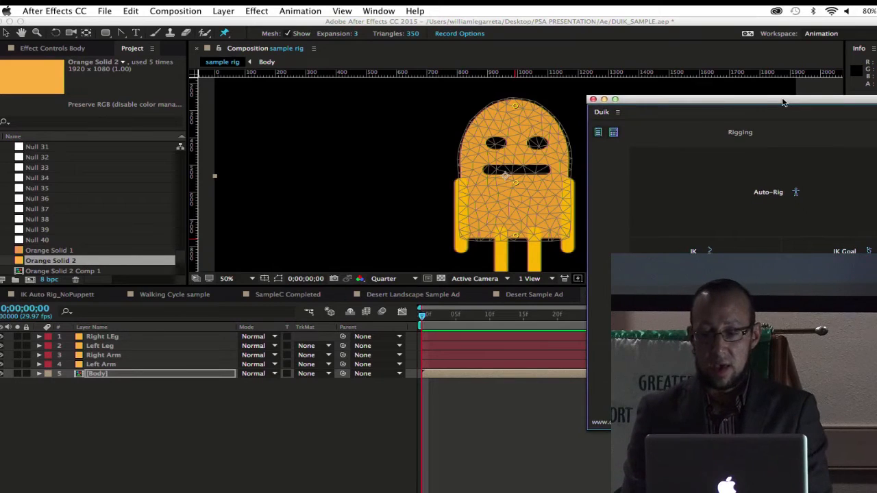
left_click_drag(778, 107, 747, 50)
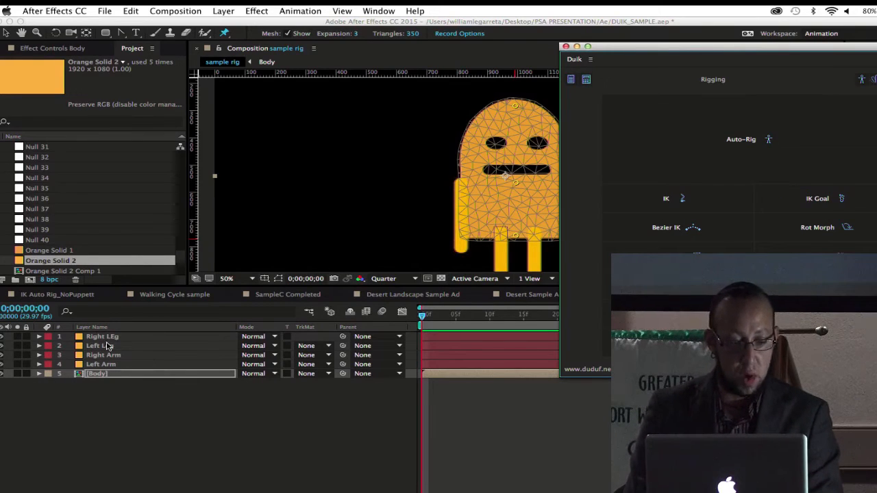
Step: Create Duik bones for the puppet pins of both leg layers, both arm layers and the Body layer
left_click(107, 337)
left_click(103, 365, "shift")
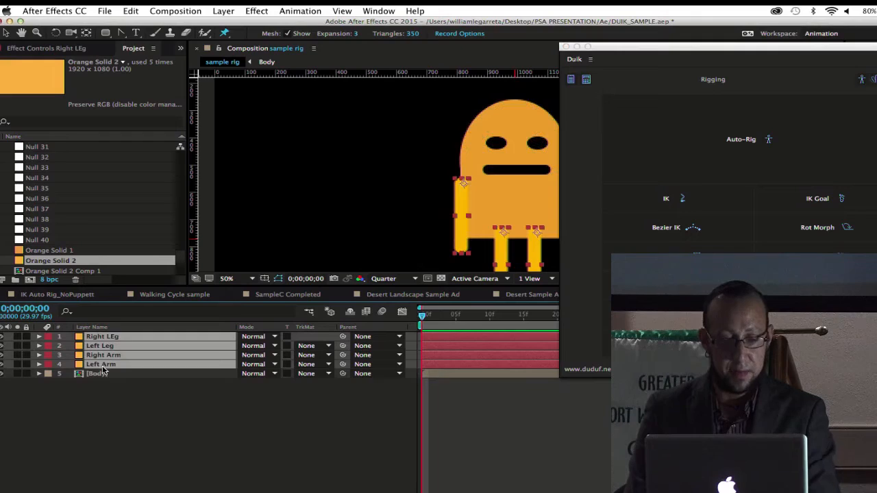
left_click(103, 373, "shift")
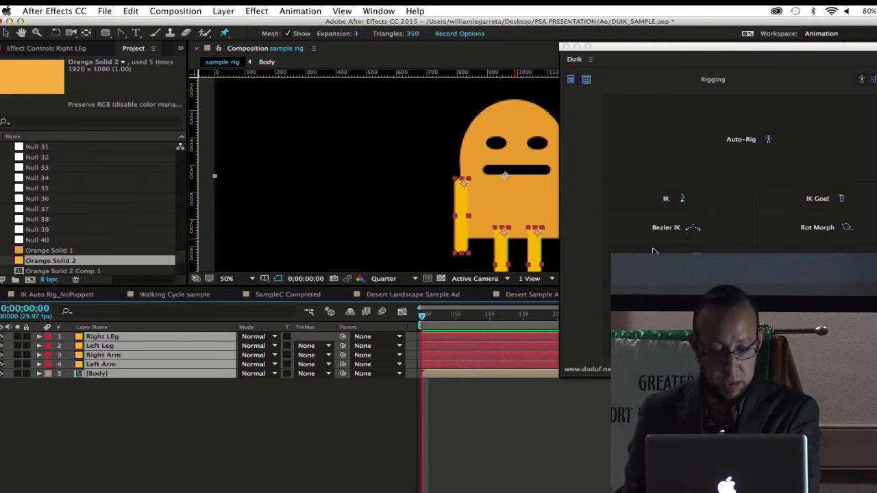
left_click(655, 248)
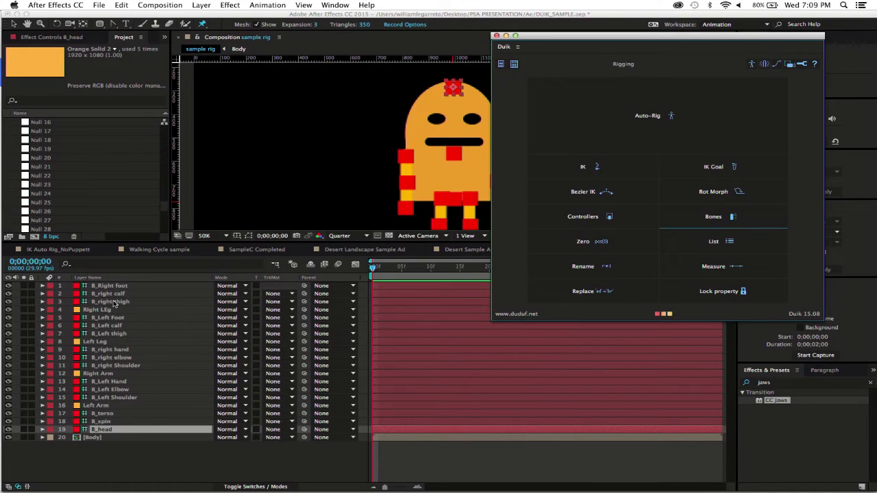
Step: Move the Right LEg, Left Leg, Right Arm, Left Arm and Body layers together below all the bone layers
left_click(110, 310)
left_click(100, 342, "super")
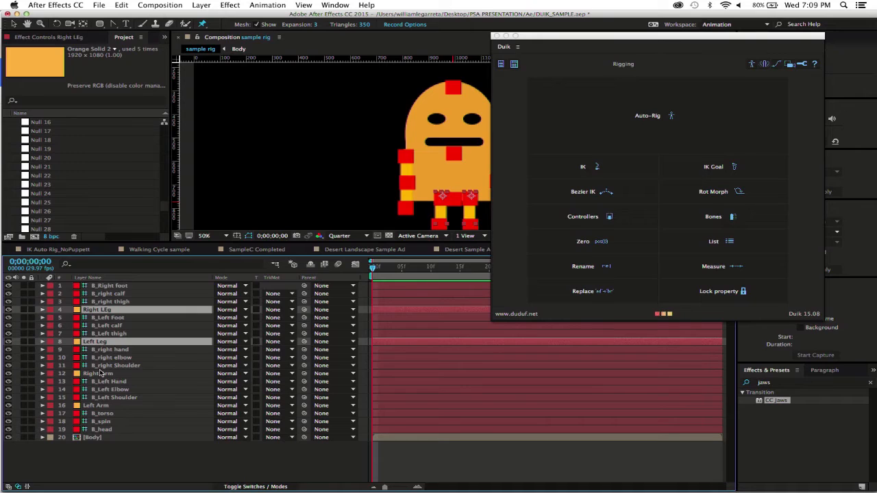
left_click(103, 374, "super")
left_click(96, 406, "super")
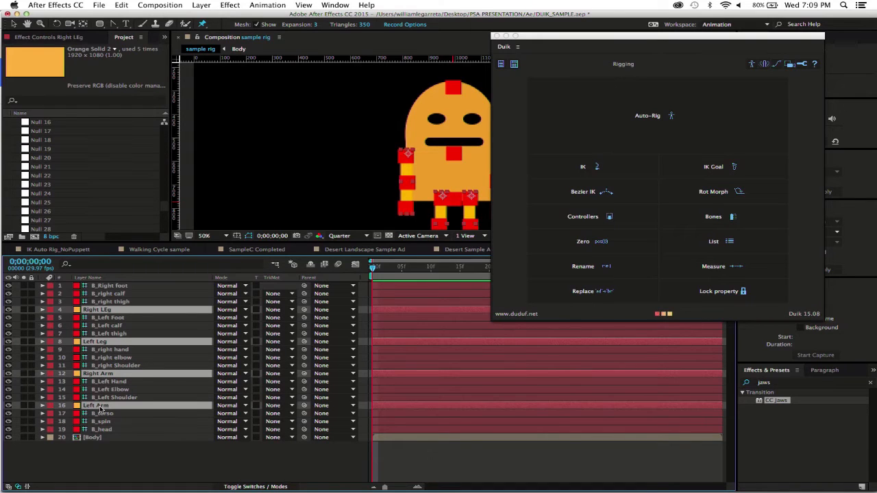
left_click(94, 438, "super")
left_click_drag(91, 409, 96, 433)
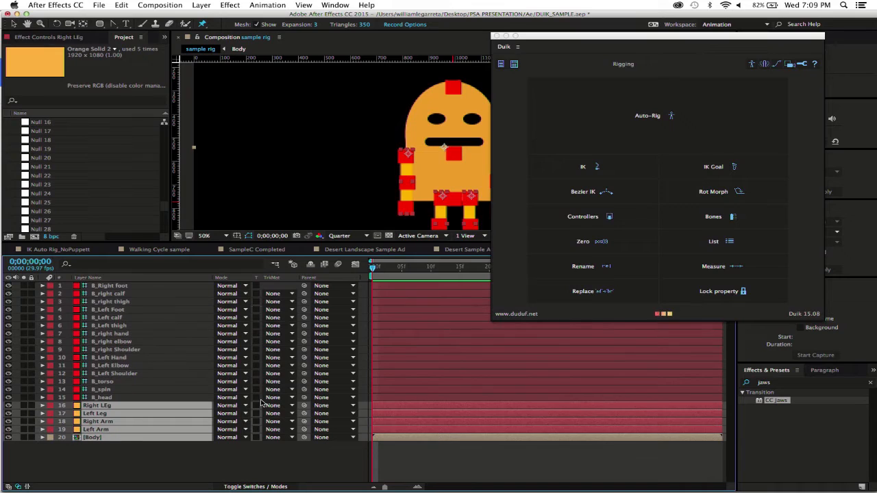
Step: Mark the five artwork layers as shy and hide shy layers so the timeline lists only the bones
left_click(309, 266)
key("F4")
left_click(219, 415)
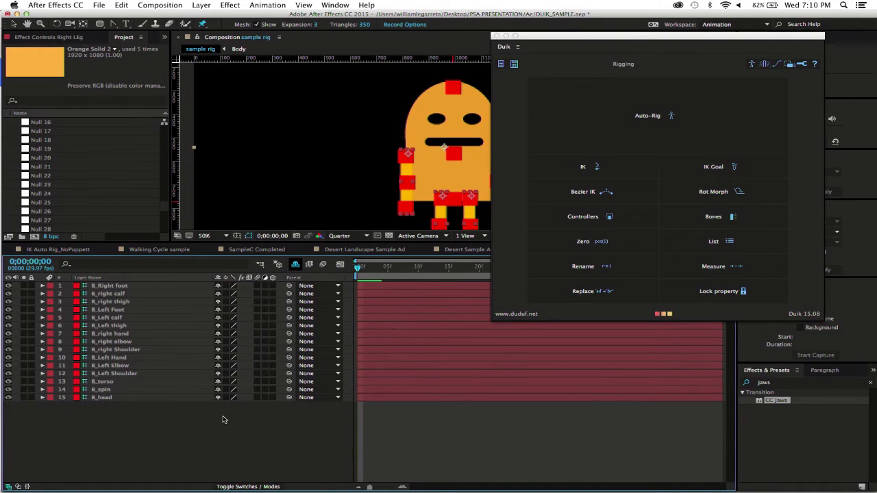
left_click(223, 419)
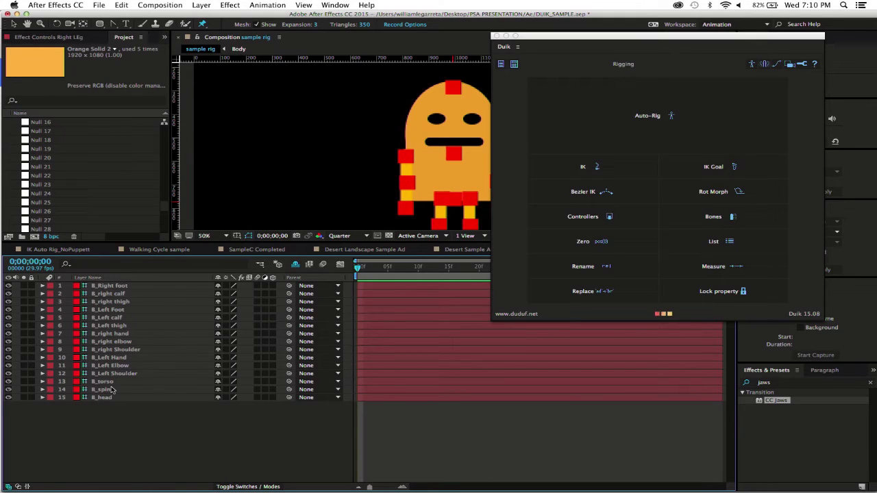
Step: Select all fifteen bone layers, launch Duik's full-character Auto-Rig with the Plantigrade option, and move its dialog clear of the character
left_click(109, 287)
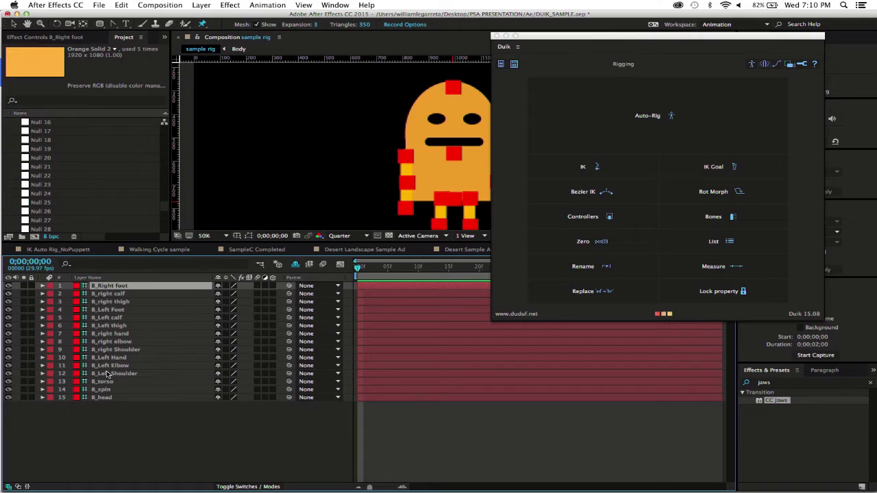
key("super+a")
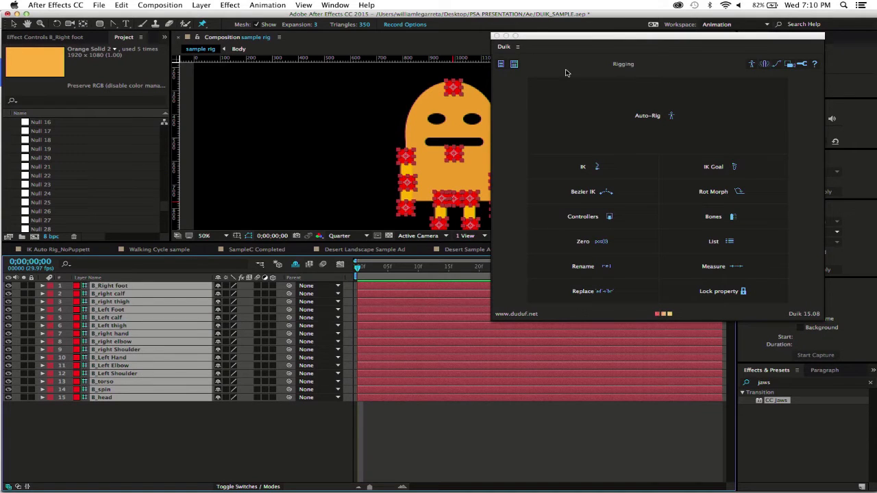
left_click_drag(562, 37, 612, 52)
key("comma")
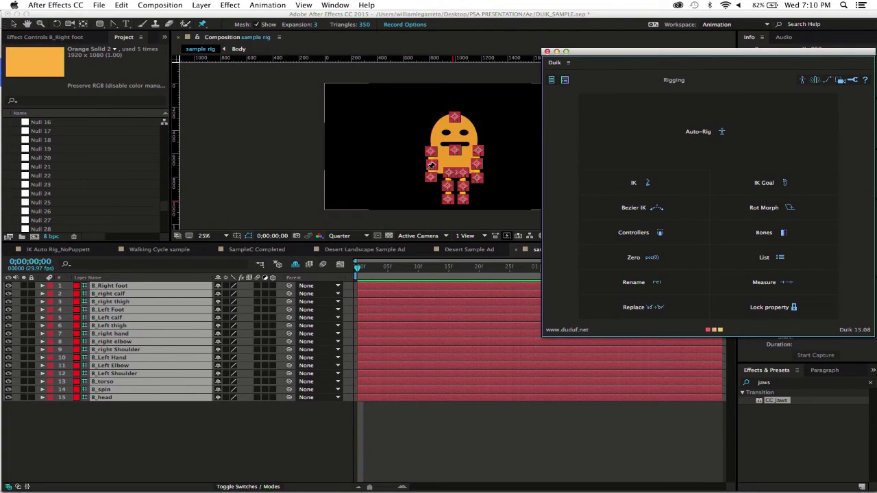
left_click(718, 168)
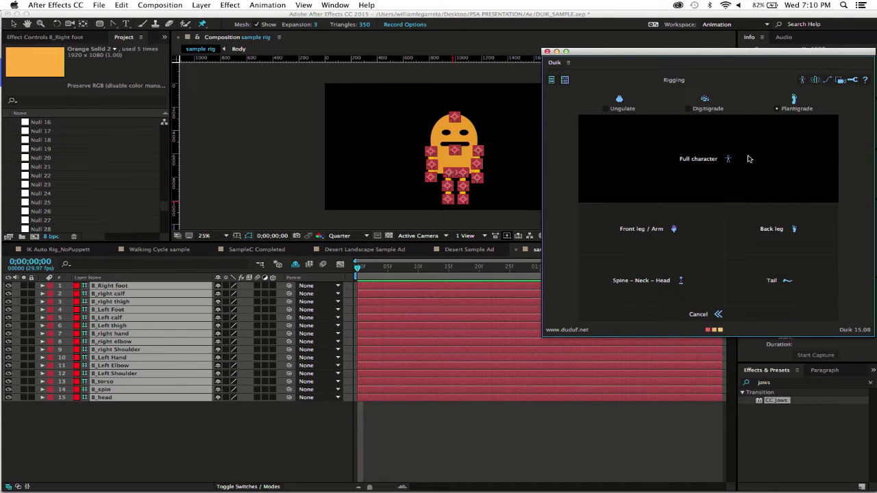
left_click(774, 229)
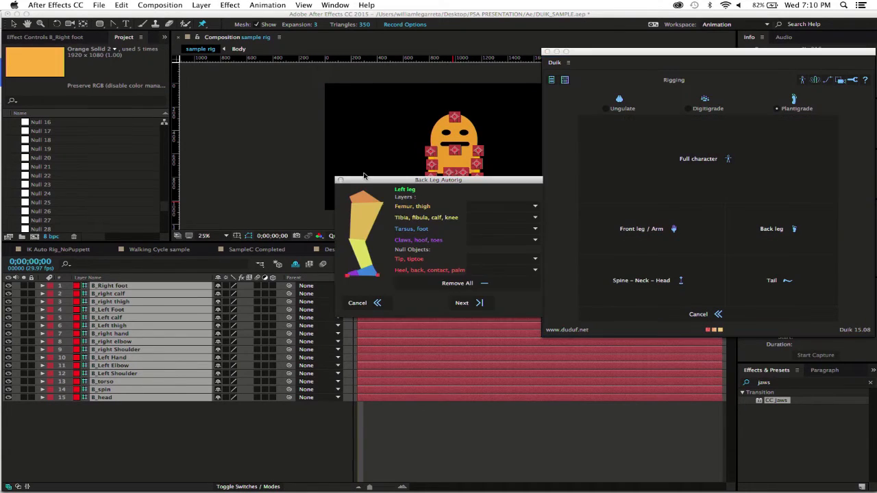
left_click_drag(381, 182, 116, 101)
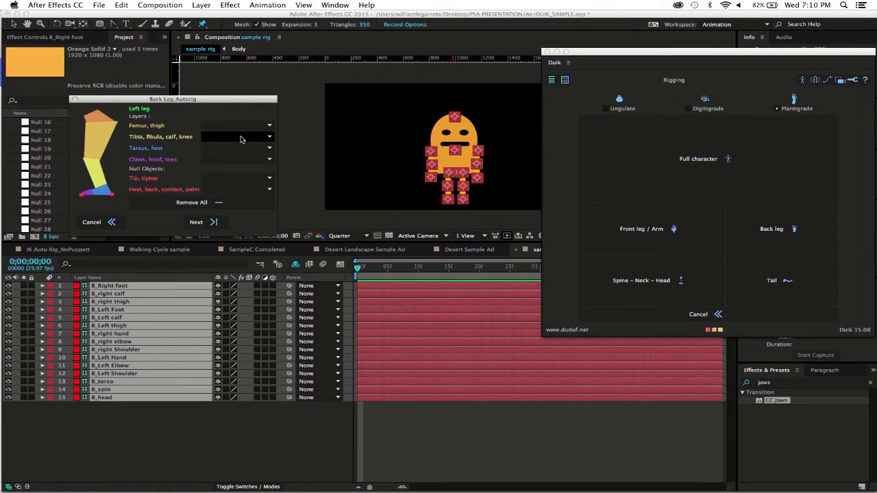
Step: Assign the left leg's bones: B_Left thigh as thigh, B_Left calf as calf and B_Left Foot as foot, and accept the page
left_click(241, 128)
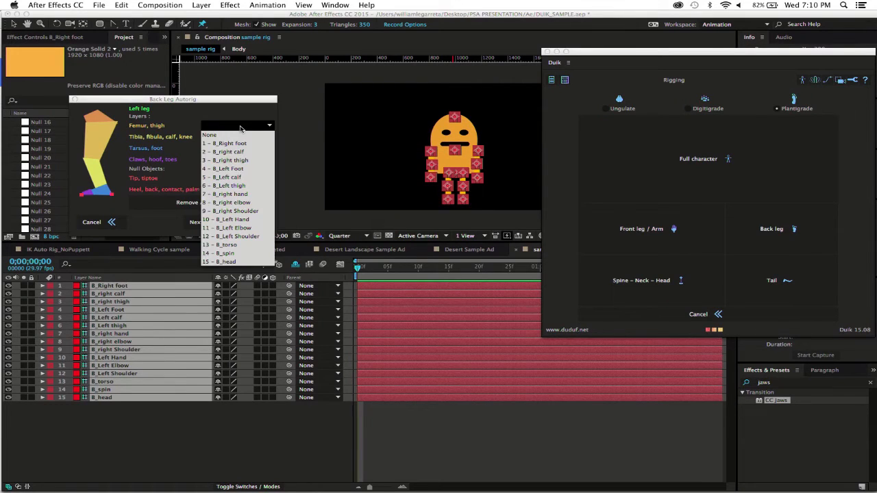
left_click(239, 186)
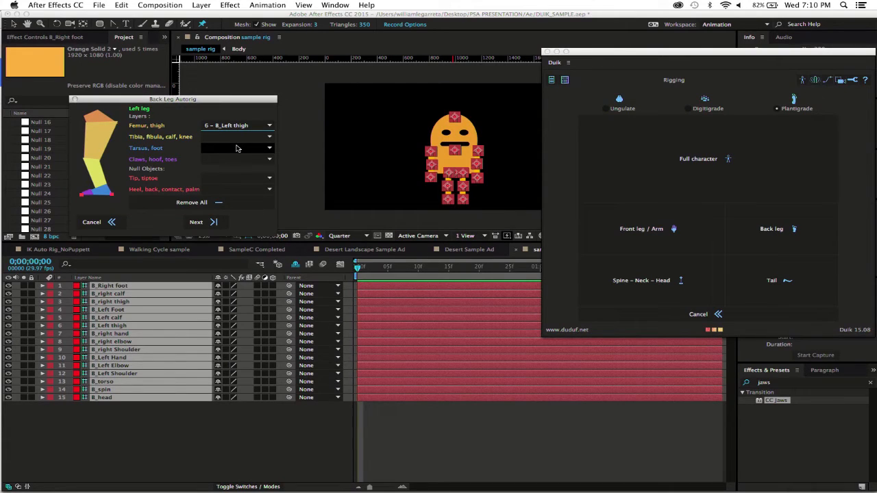
left_click(237, 137)
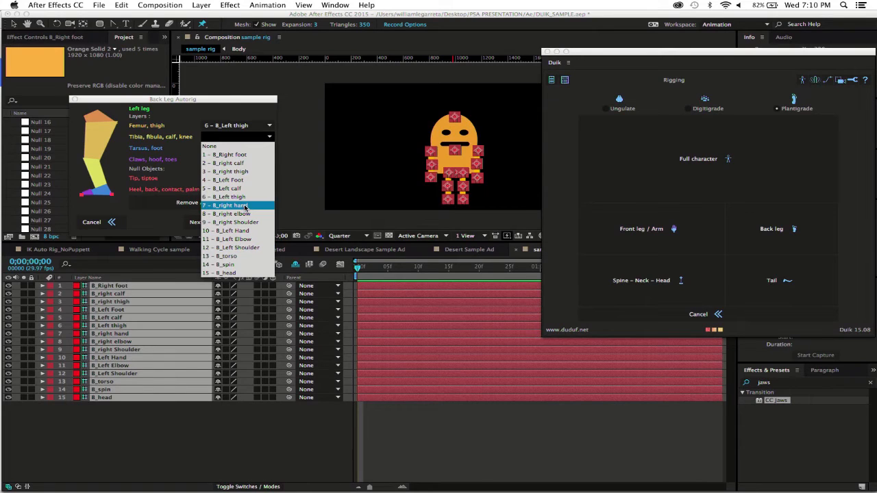
left_click(233, 187)
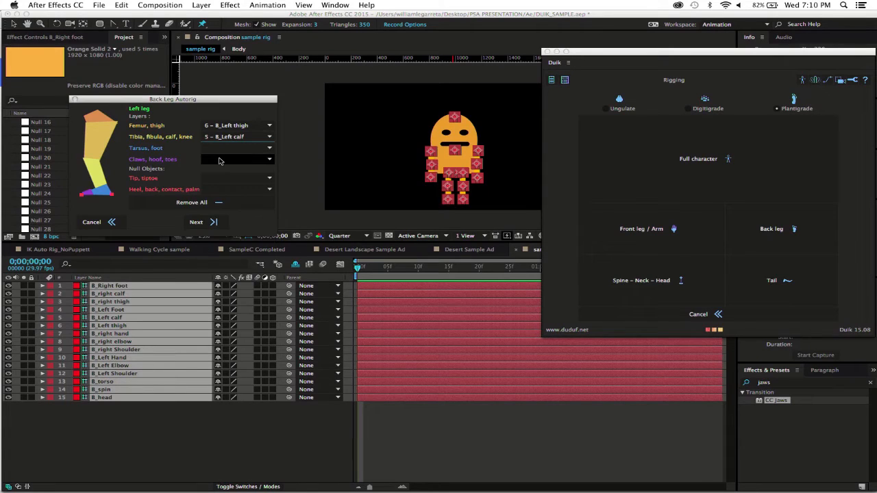
left_click(219, 160)
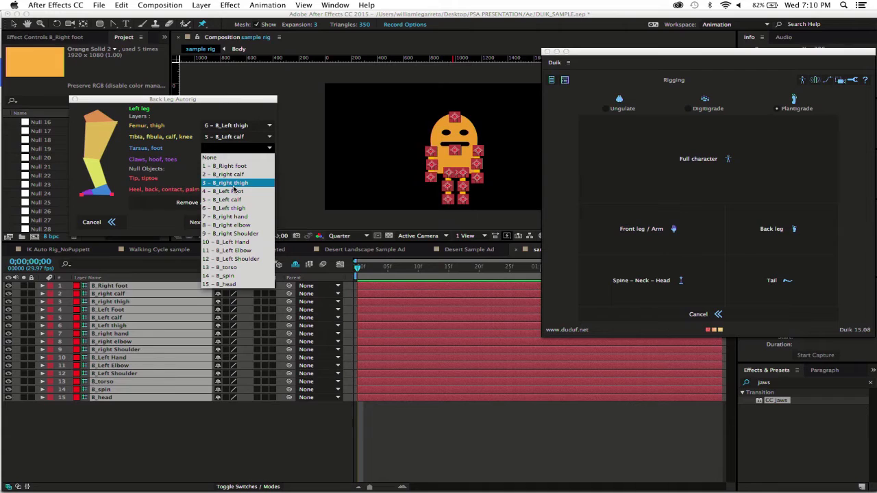
left_click(233, 192)
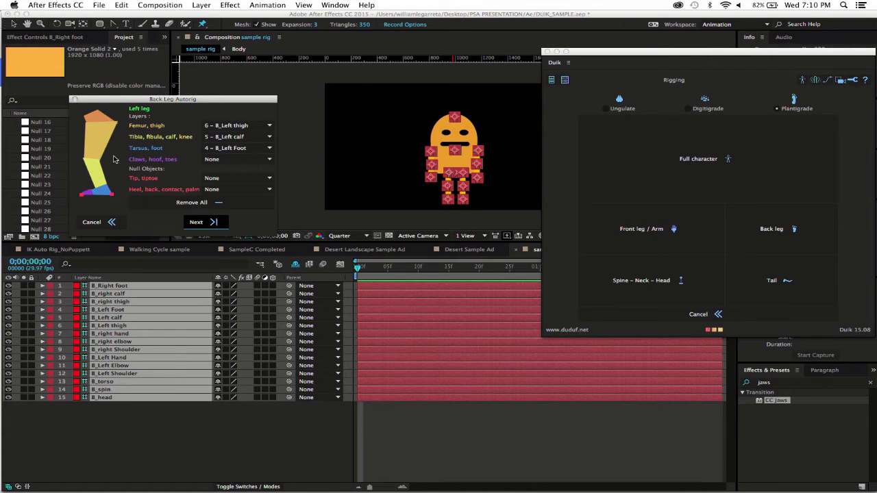
left_click(203, 223)
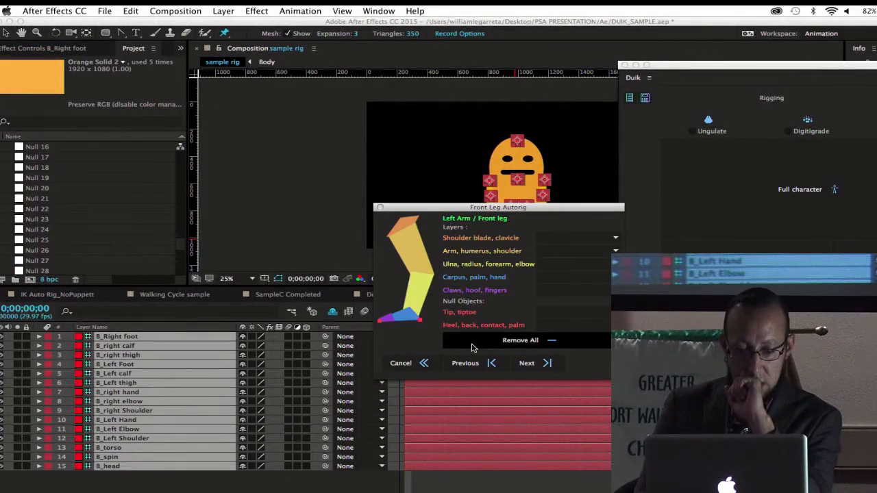
Step: Return to the right leg page and assign B_right thigh, B_right calf and B_Right foot as its thigh, calf and foot
left_click(461, 364)
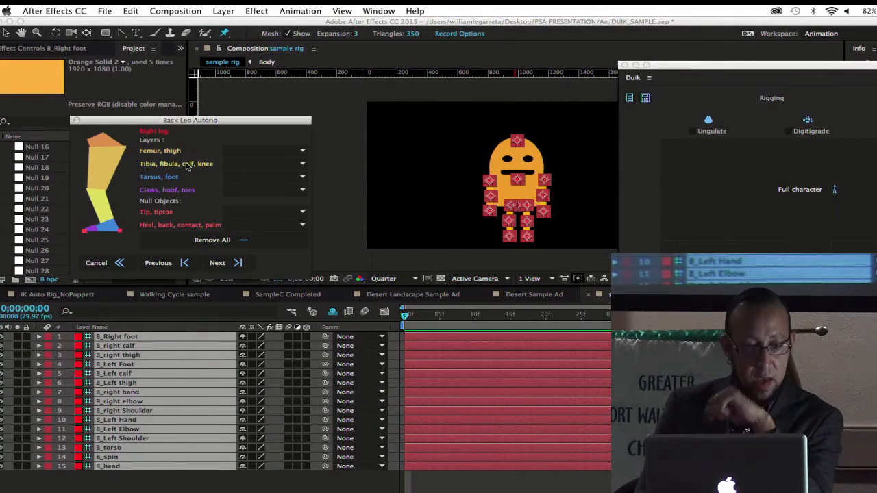
left_click(267, 150)
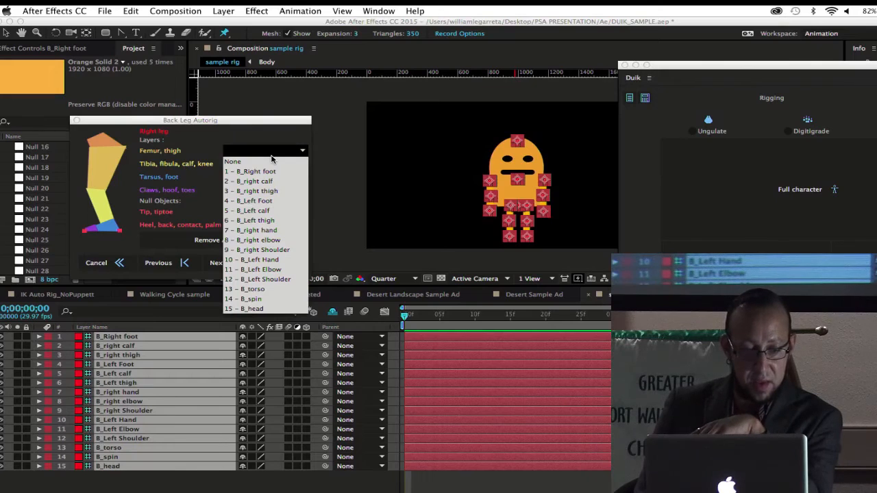
left_click(270, 192)
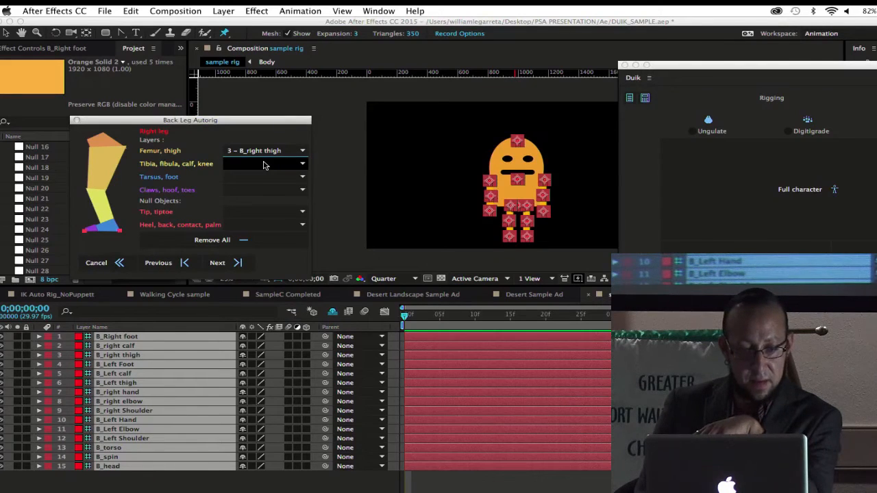
left_click(264, 165)
left_click(260, 194)
left_click(262, 180)
left_click(255, 197)
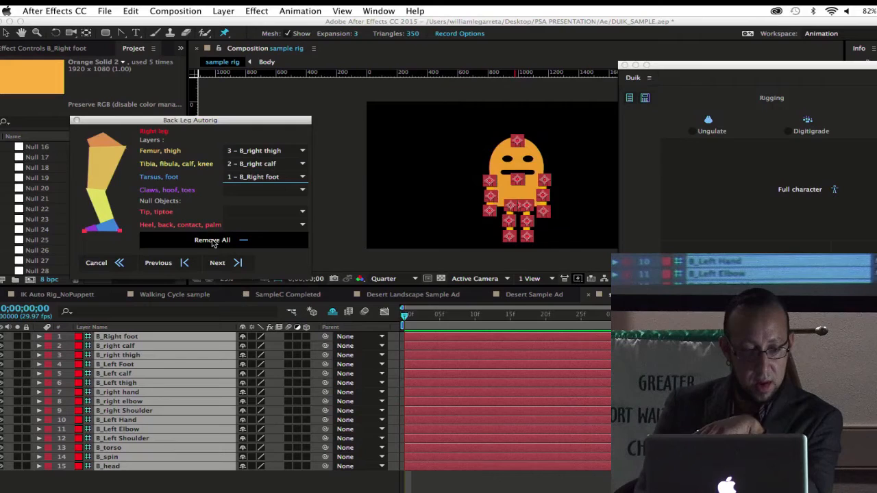
left_click(217, 263)
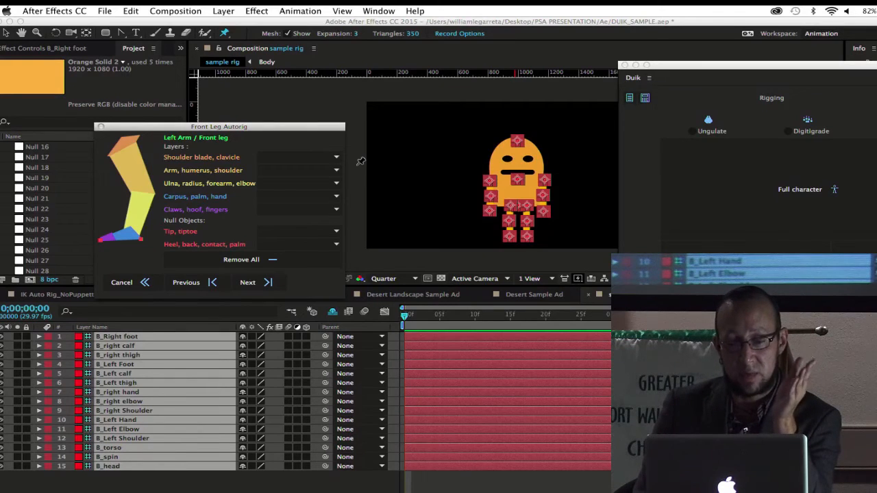
Step: Assign the left arm's bones: B_Left Shoulder as arm, B_Left Elbow as forearm and B_Left Hand as hand, and accept the page
left_click(281, 171)
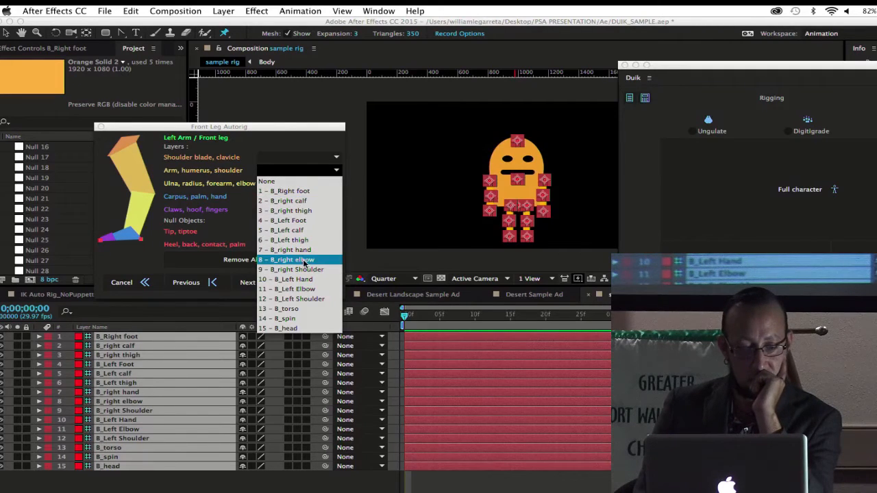
left_click(304, 299)
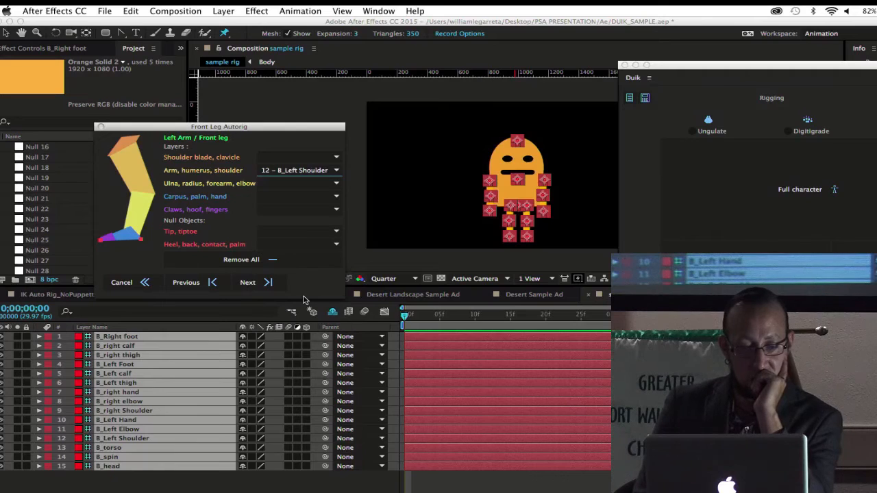
left_click(302, 184)
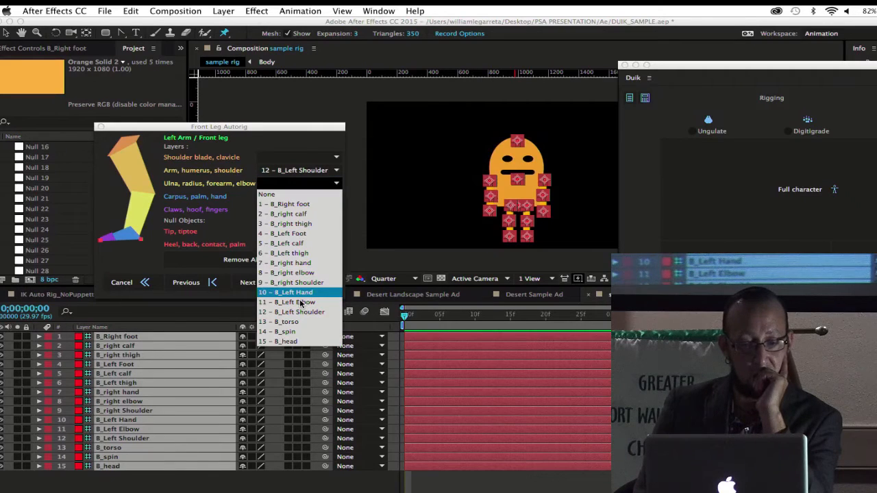
left_click(301, 303)
left_click(299, 196)
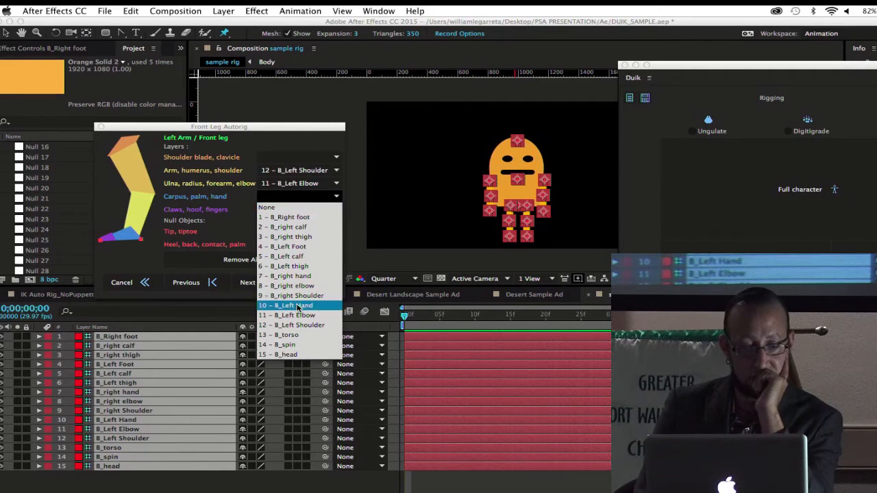
left_click(291, 306)
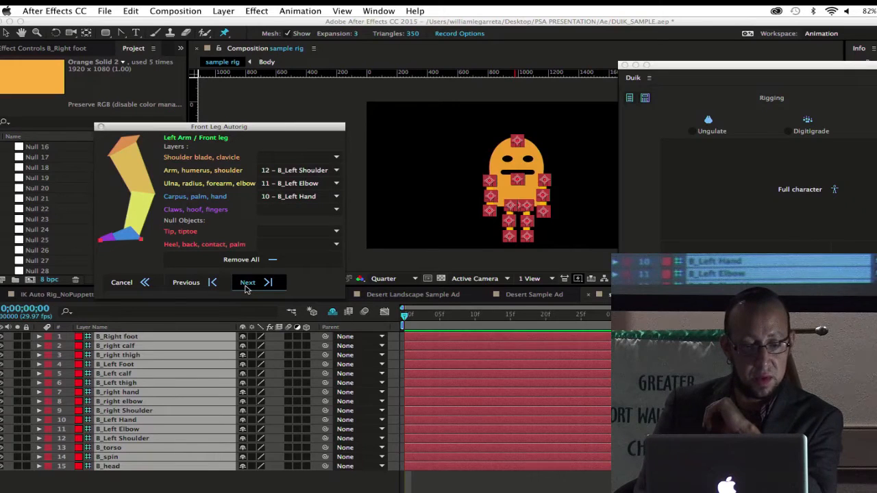
left_click(247, 284)
Step: Assign the right arm's bones: B_right Shoulder as arm, B_right elbow as forearm and B_right hand as hand, and accept the page
left_click(267, 171)
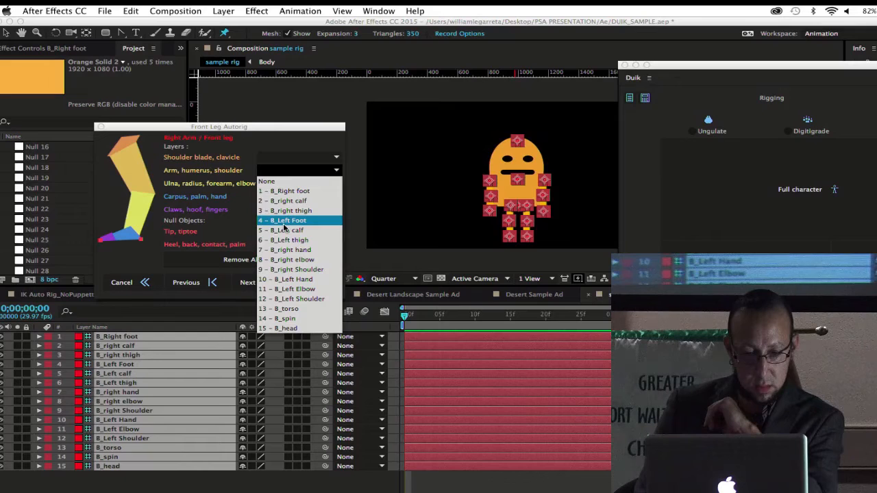
left_click(295, 269)
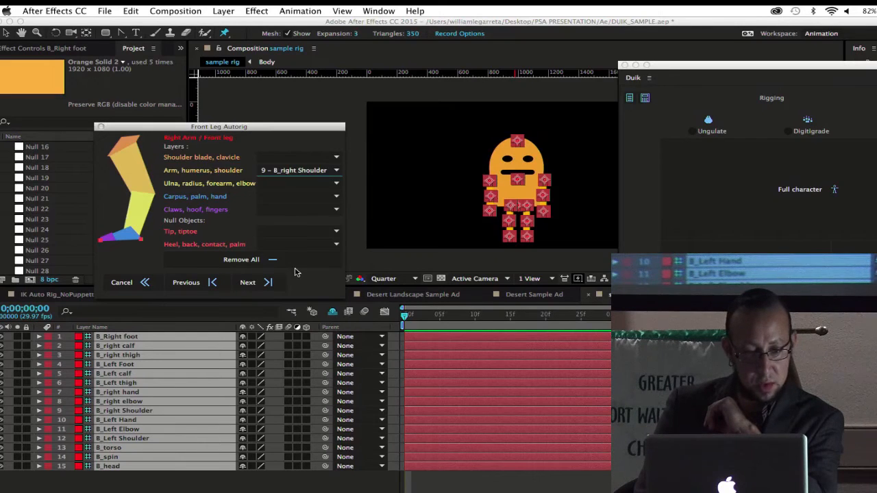
left_click(282, 183)
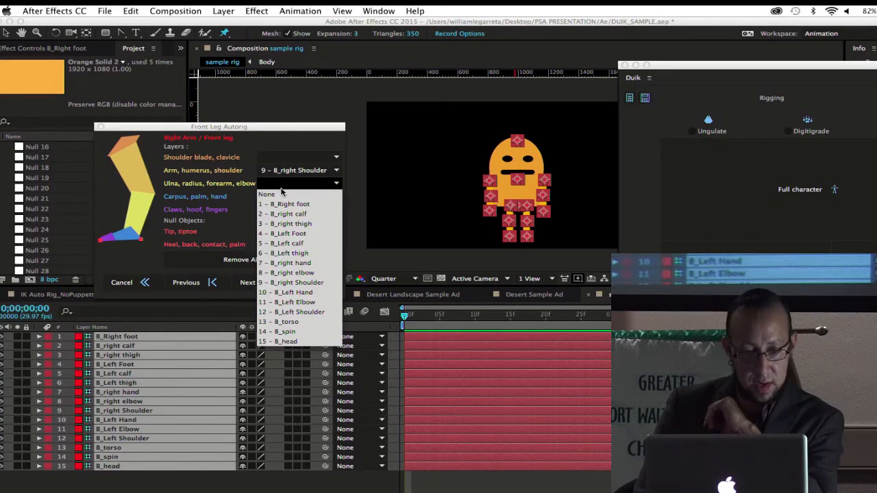
left_click(292, 273)
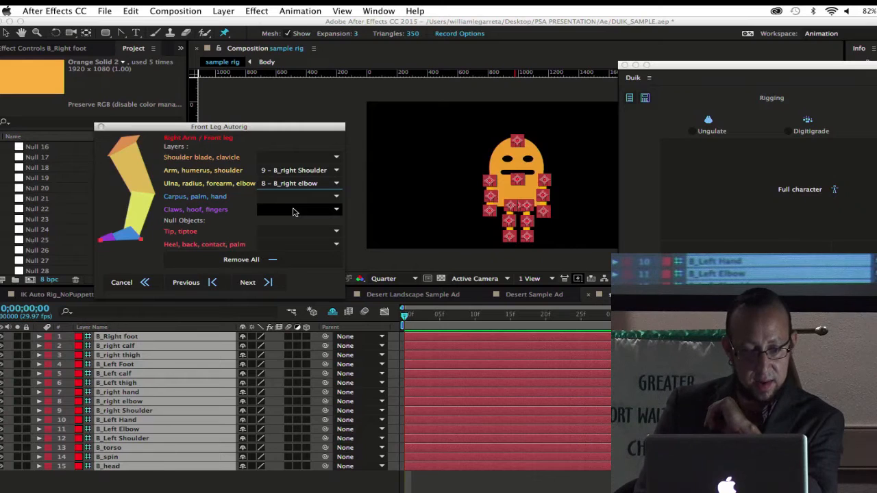
left_click(295, 197)
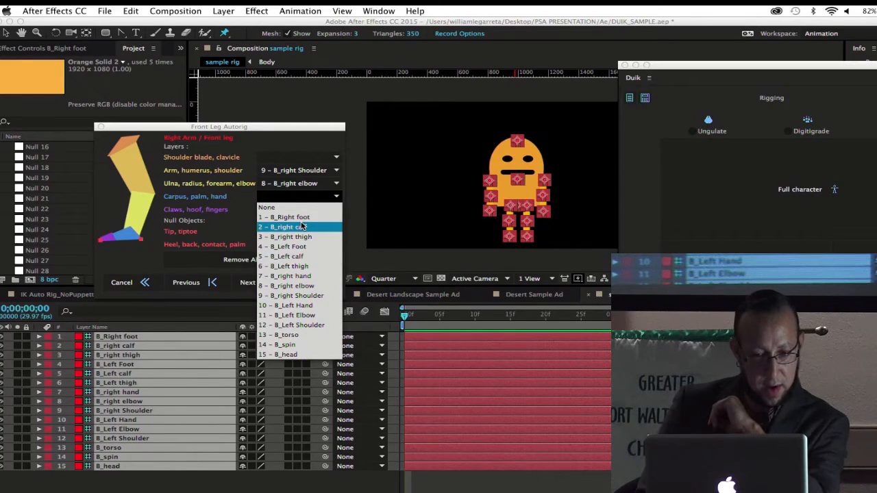
left_click(292, 276)
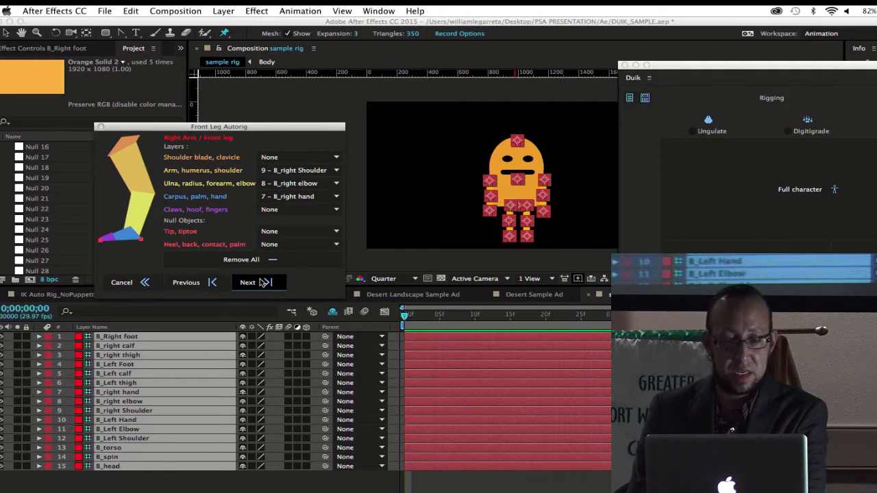
left_click(264, 282)
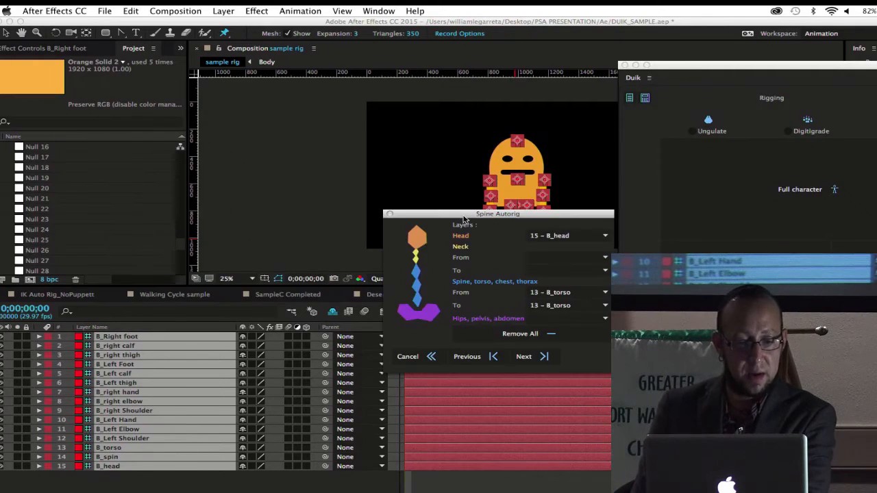
Step: Move the Spine Autorig dialog clear of the character and assign B_spin as both the start and end of the neck
left_click_drag(463, 218, 159, 98)
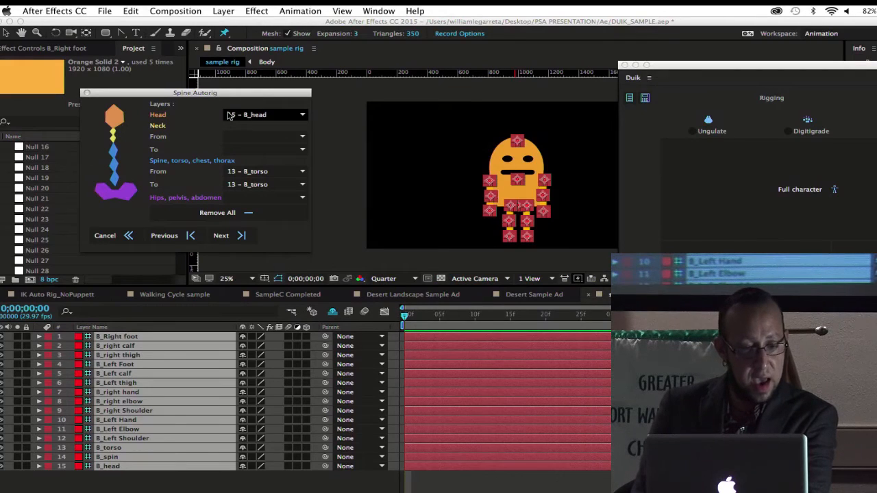
left_click(241, 137)
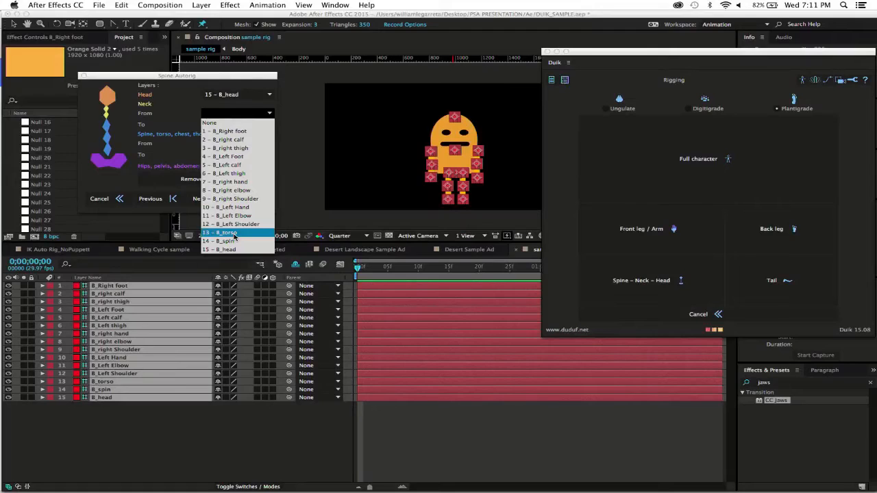
left_click(226, 241)
left_click(233, 124)
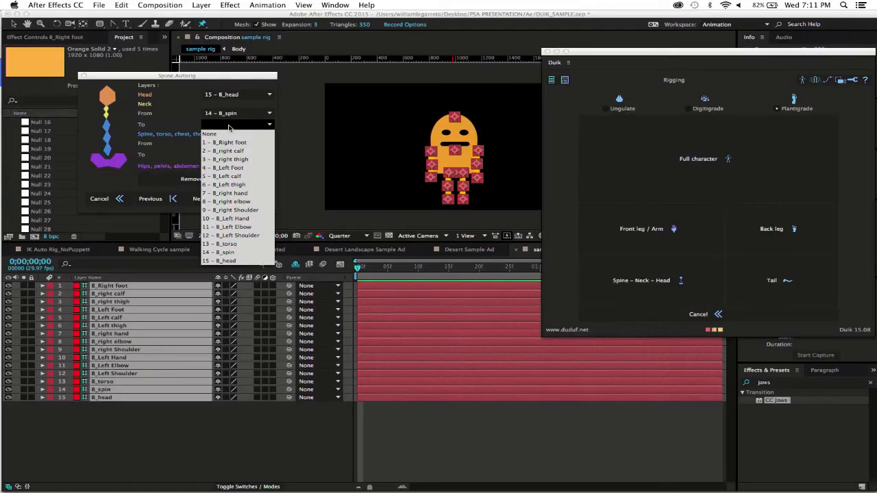
left_click(240, 252)
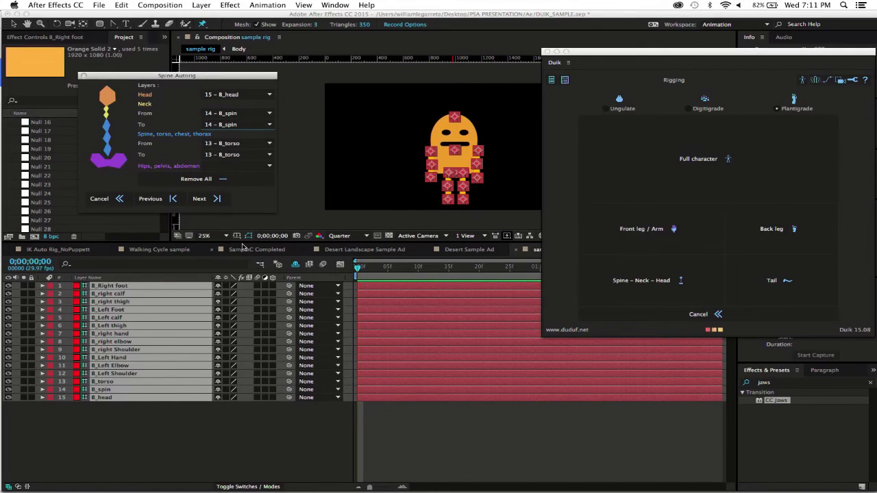
Step: Set both ends of the spine/torso range to None, assign B_torso as the hips, and continue to the tail page
left_click(237, 143)
left_click(236, 154)
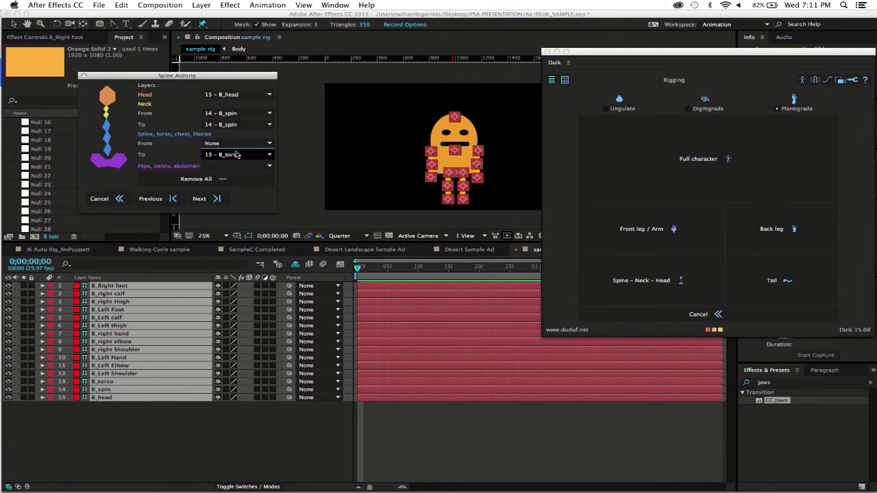
left_click(236, 155)
left_click(225, 163)
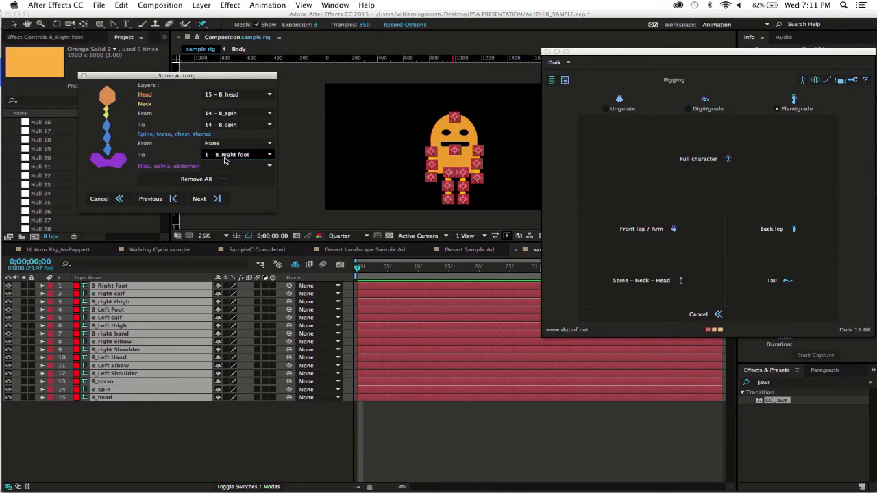
left_click(224, 166)
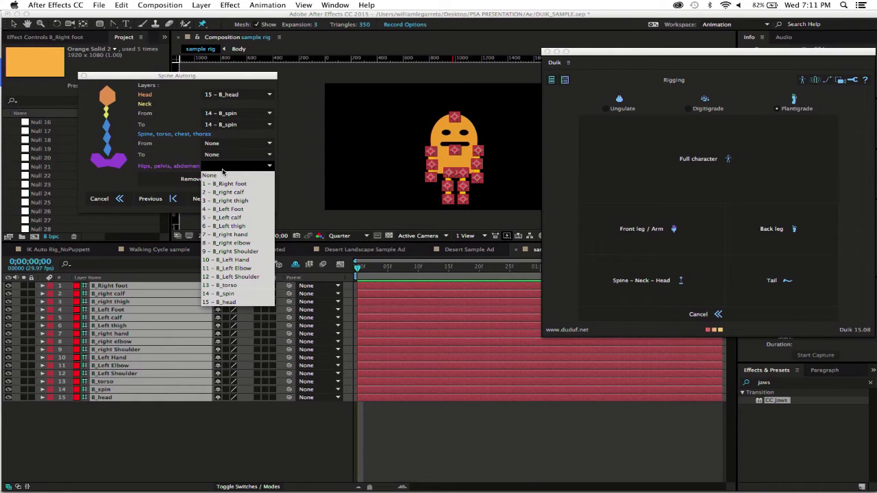
left_click(234, 287)
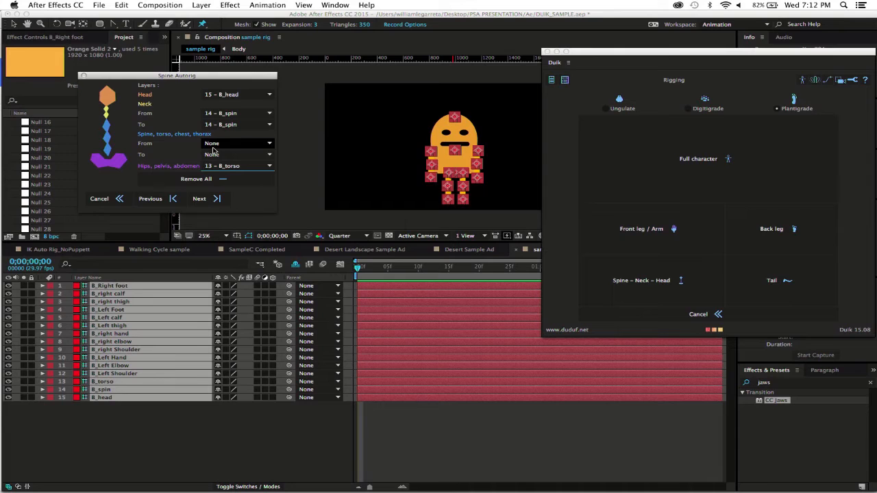
left_click(208, 200)
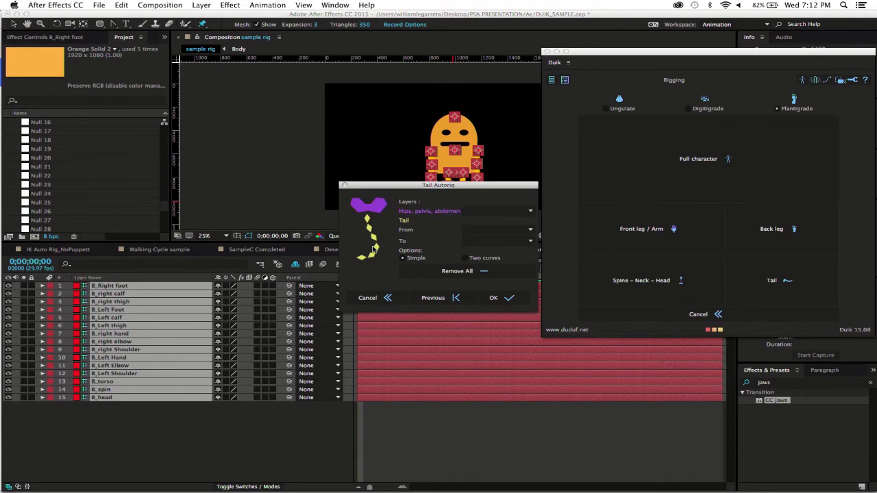
Step: Move the Tail Autorig dialog aside, leave its layers unassigned, and accept it to generate the full character rig
left_click_drag(405, 186, 190, 72)
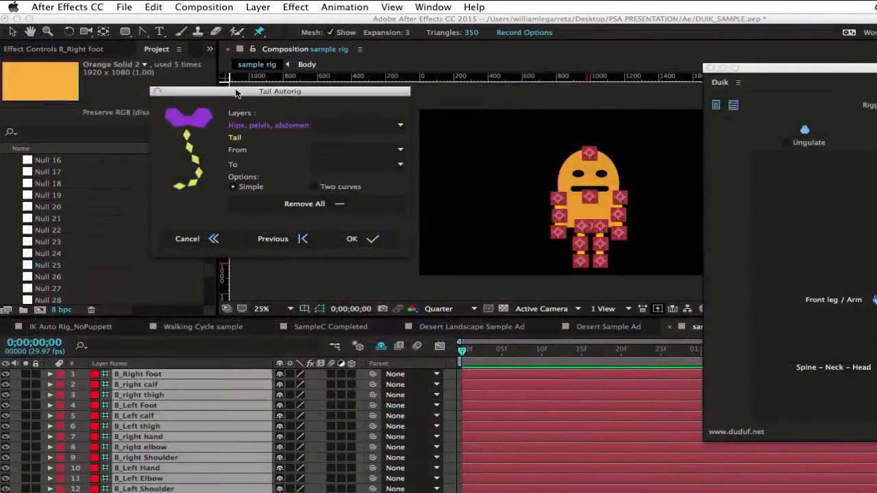
left_click_drag(234, 92, 233, 89)
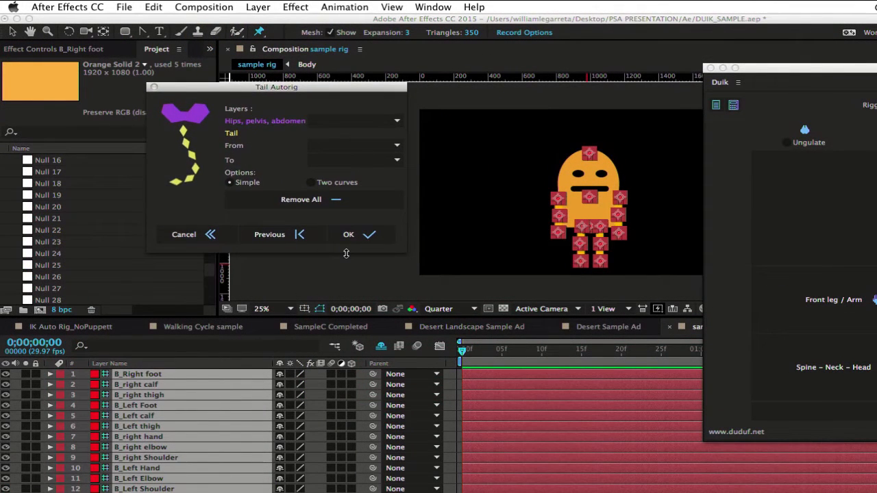
left_click(349, 235)
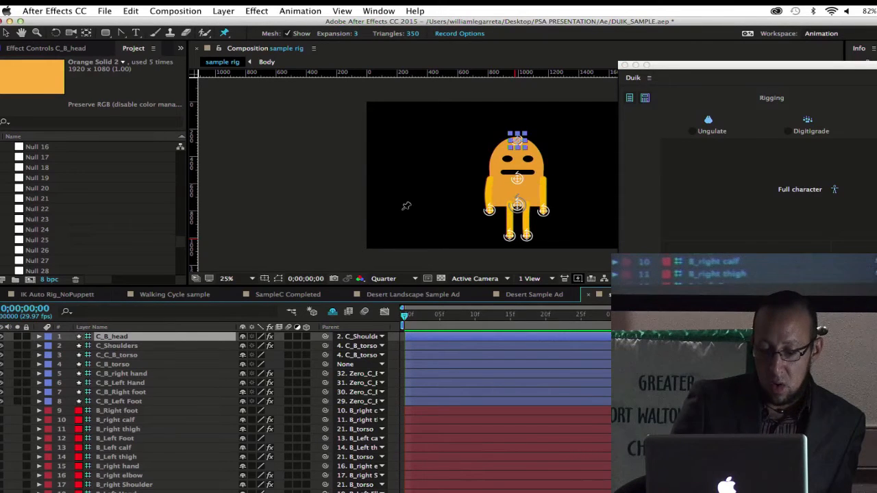
Step: Switch to the Selection tool, deselect the head controller, and enlarge the composition viewer by shrinking the timeline
key("v")
left_click(318, 172)
scroll(561, 199, "up", 3)
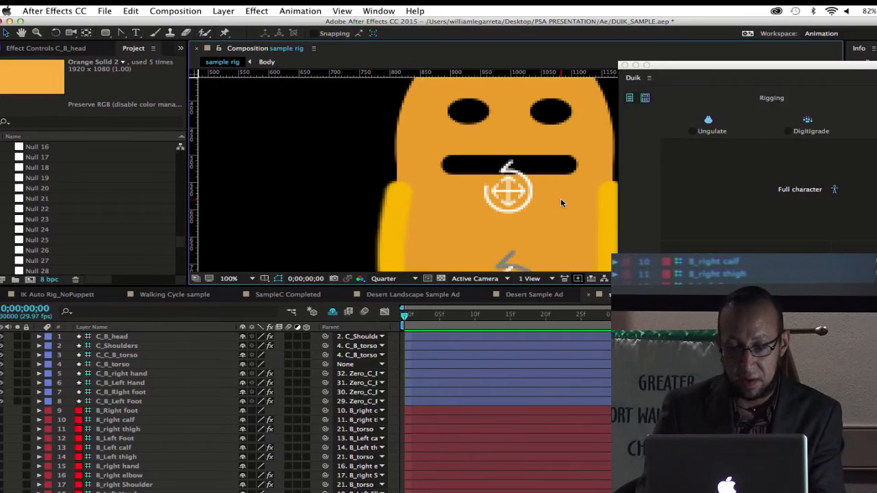
scroll(560, 200, "down", 3)
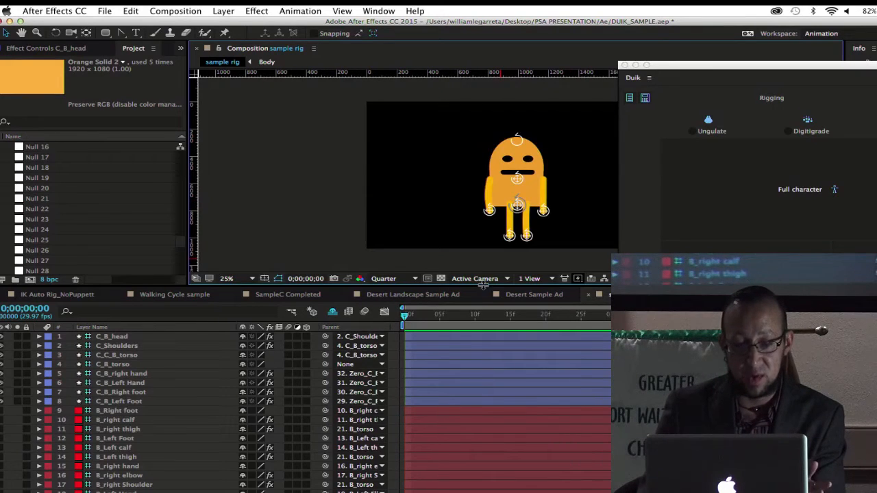
left_click_drag(483, 287, 483, 404)
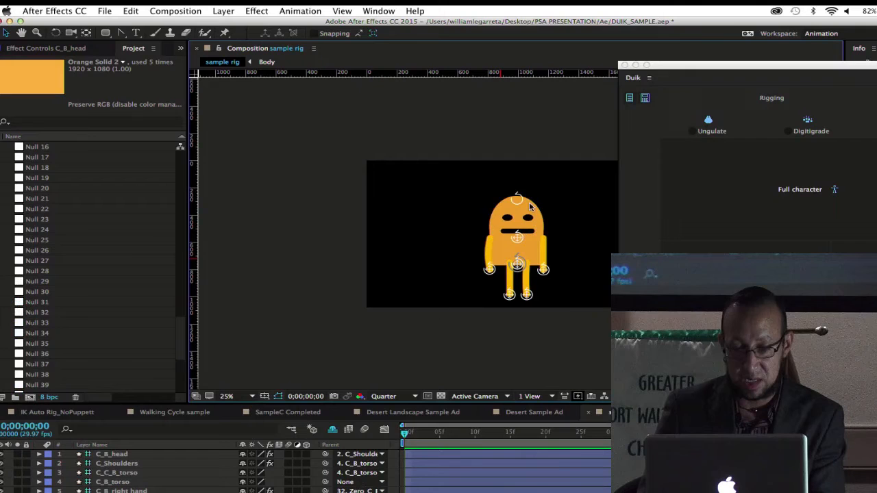
Step: Raise both arms by moving the C_B_right hand and C_B_Left Hand controllers up and outward to either side of the head
scroll(531, 198, "up", 2)
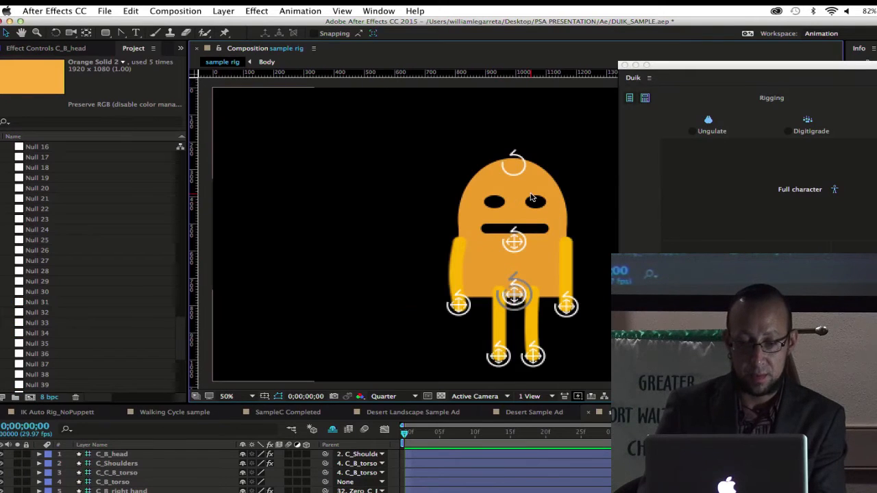
left_click_drag(542, 211, 449, 202)
key("v")
left_click(477, 281)
left_click_drag(477, 282, 521, 173)
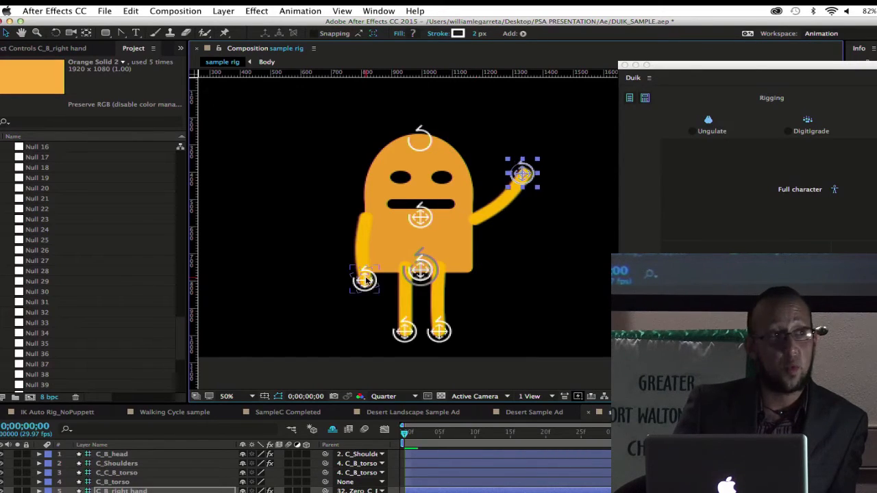
left_click_drag(366, 277, 321, 167)
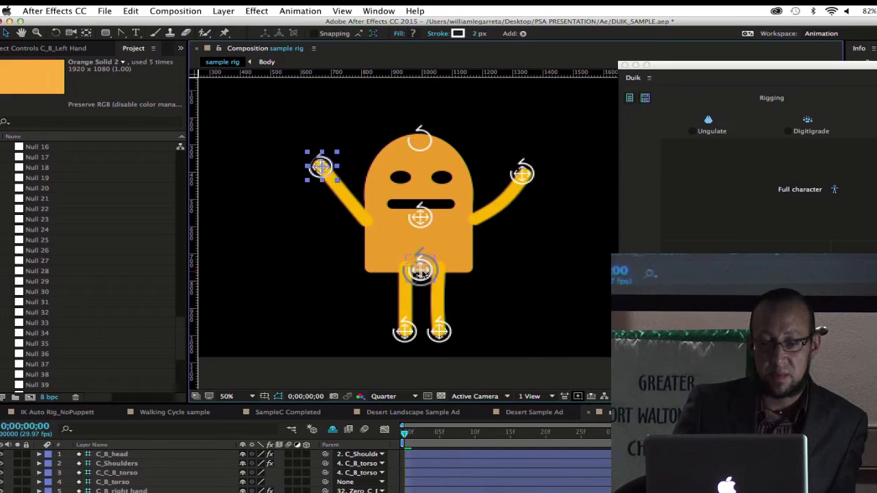
Step: Shift the C_C_B_torso controller sideways toward the C_B_Left Hand side, undoing the first try and repeating the move
left_click_drag(422, 271, 388, 271)
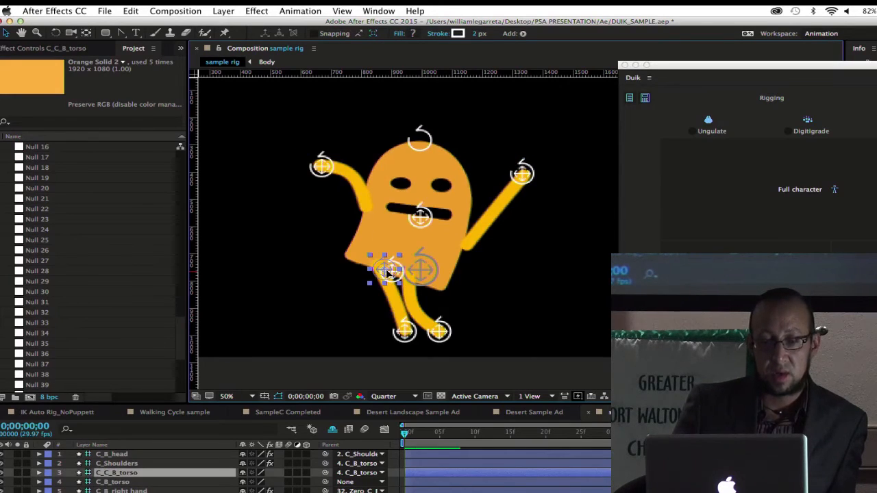
key("super+z")
left_click_drag(433, 270, 399, 269)
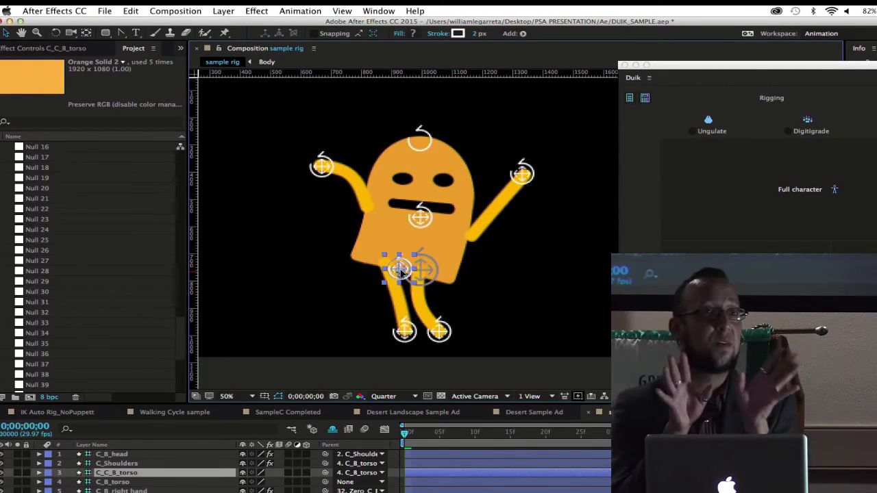